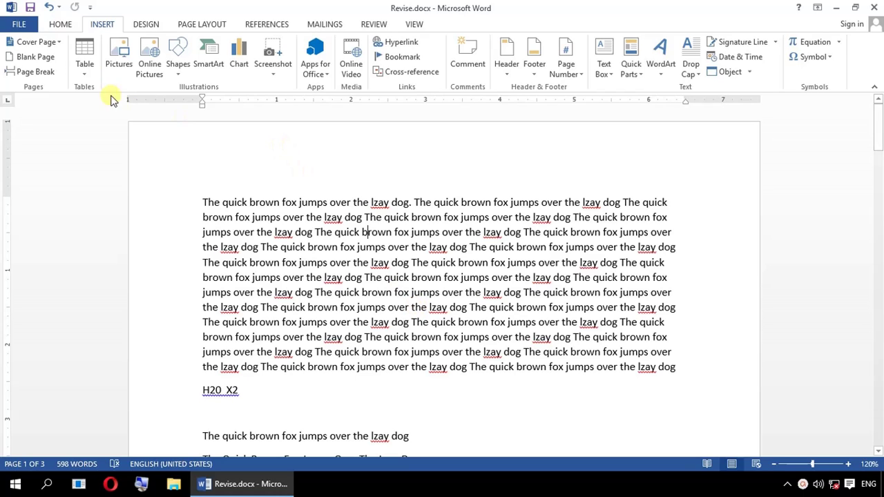
Insert the built-in Alphabet cover page at the start of the document and review its placeholder fields.
left_click(47, 40)
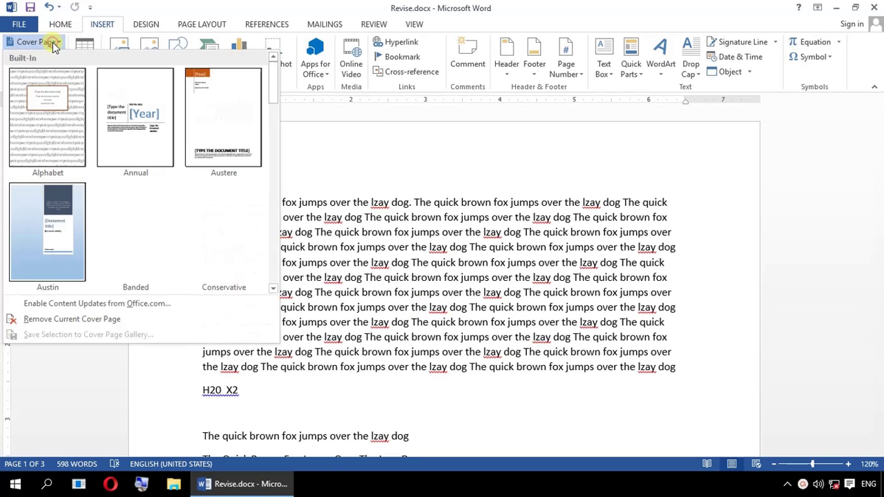
left_click(53, 102)
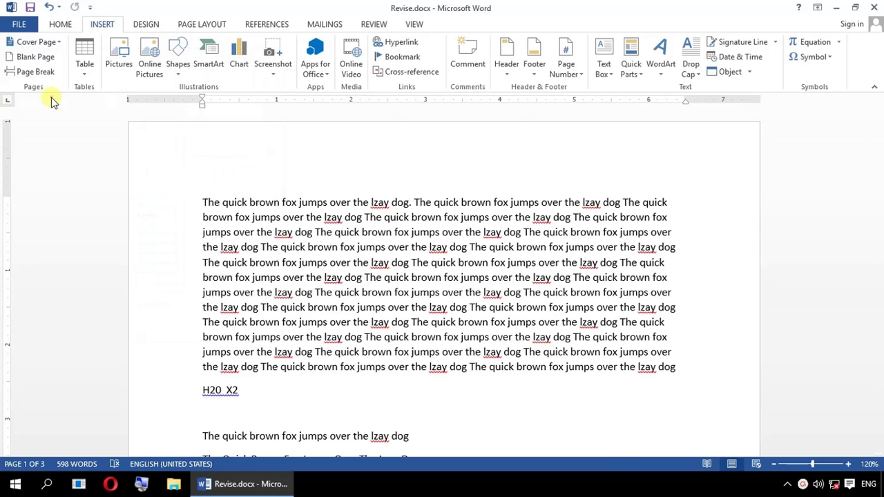
scroll(487, 317, "down", 3)
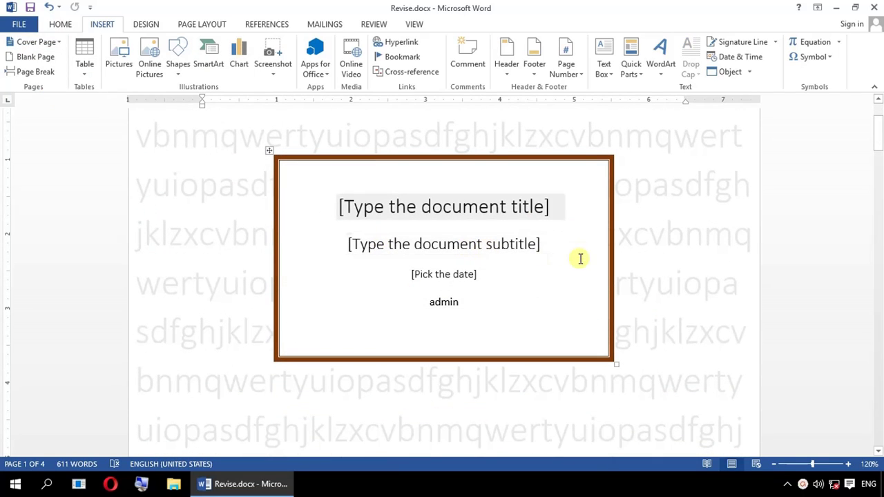
left_click(453, 300)
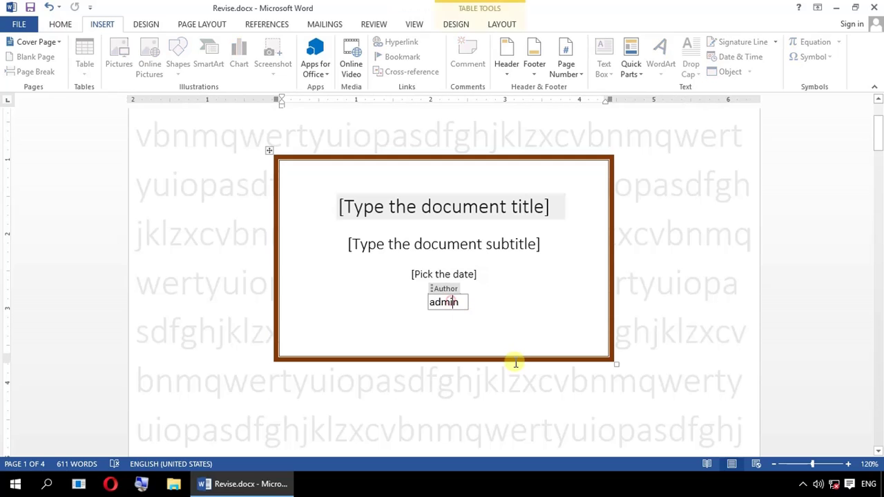
scroll(628, 332, "up", 2)
scroll(634, 330, "down", 12)
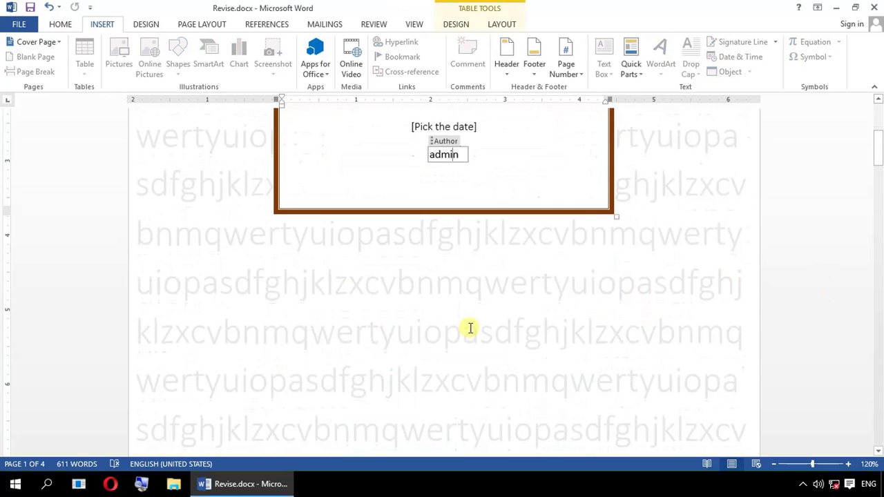
scroll(565, 346, "down", 5)
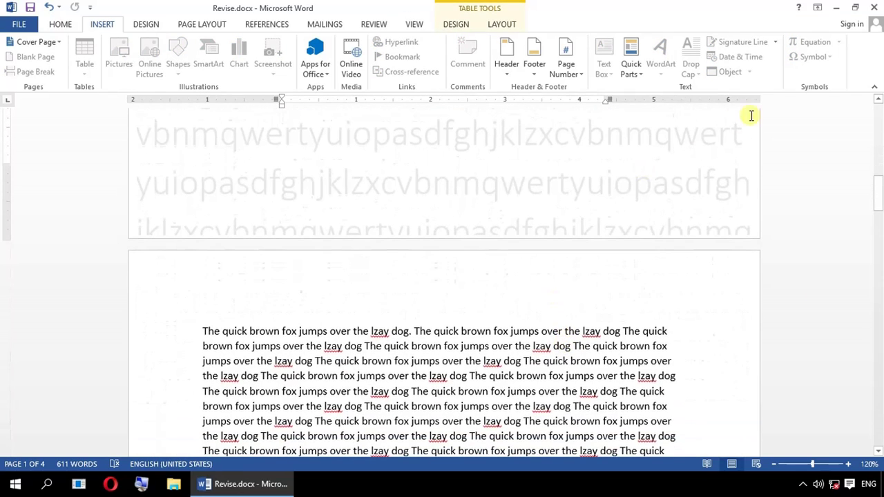
scroll(495, 330, "down", 4)
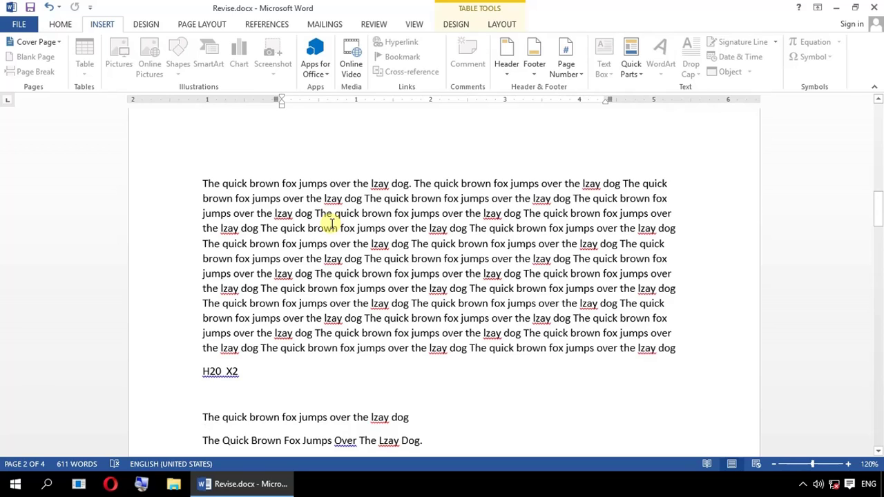
Apply the built-in Whisp cover page to the document and inspect its date placeholder.
left_click(47, 42)
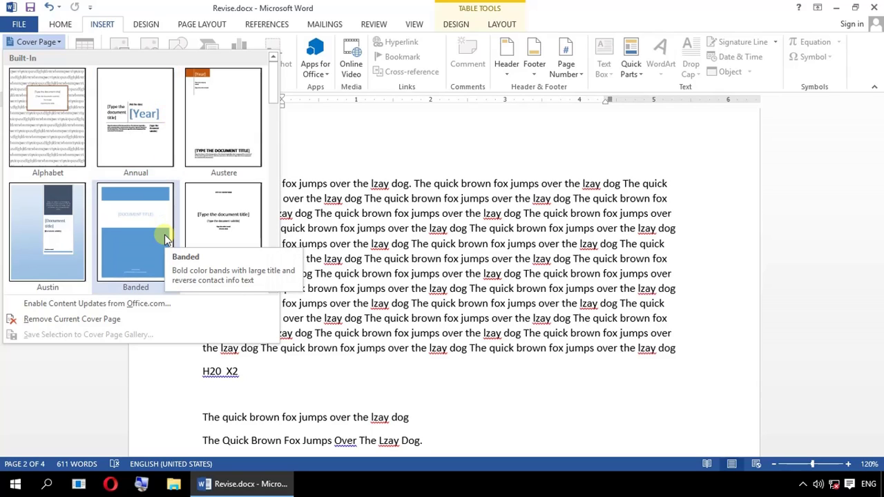
scroll(215, 162, "down", 5)
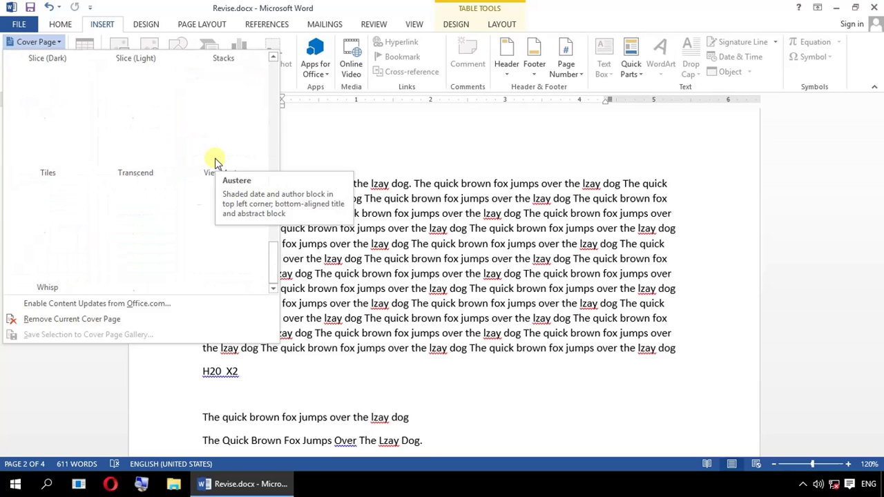
scroll(227, 162, "up", 5)
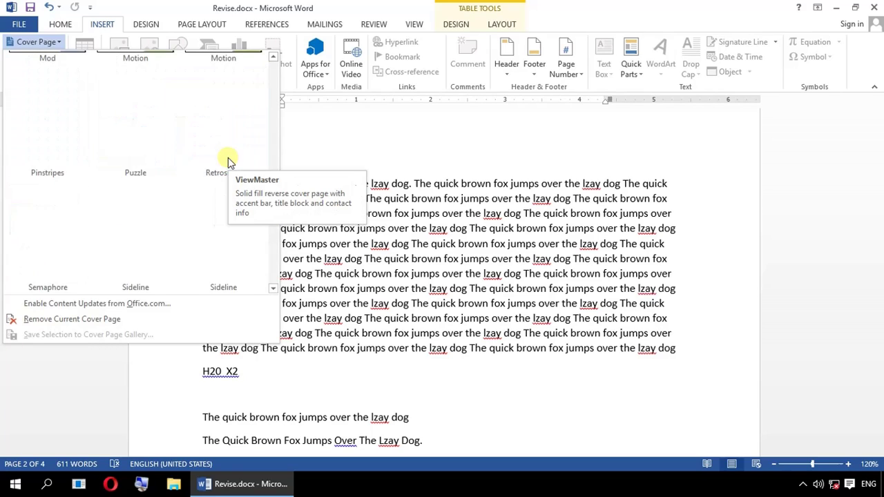
scroll(234, 228, "down", 5)
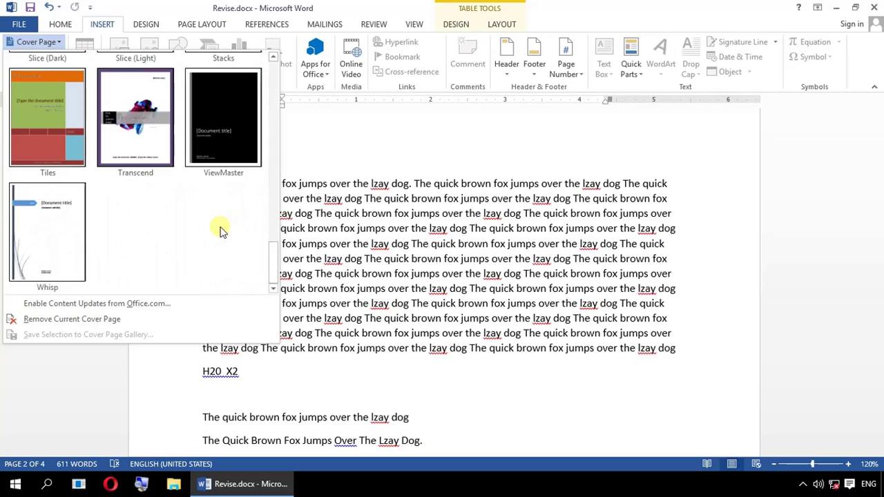
left_click(43, 223)
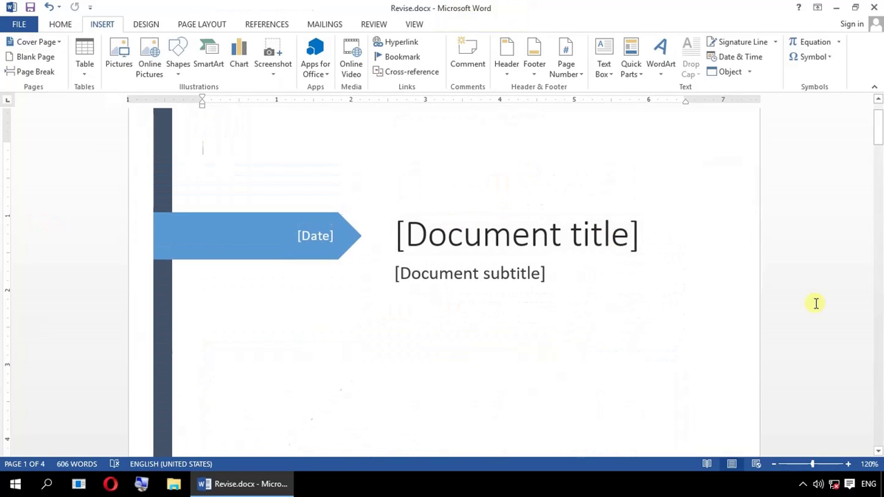
left_click(305, 234)
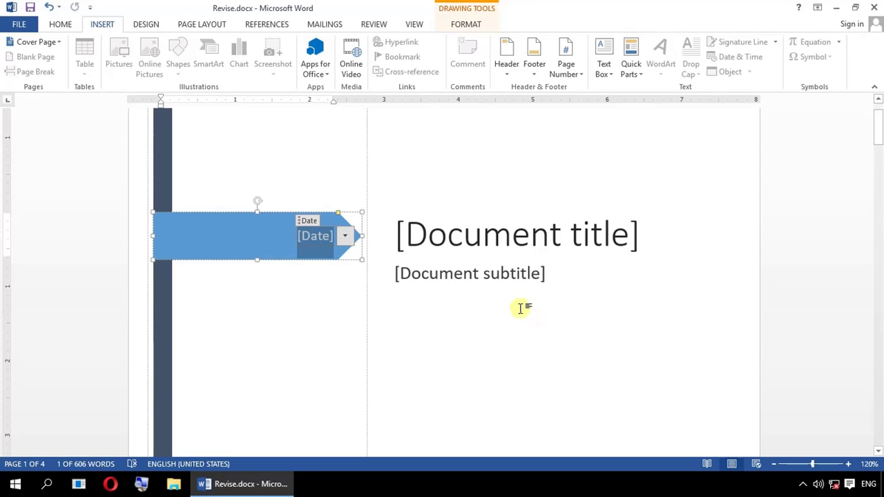
left_click(790, 227)
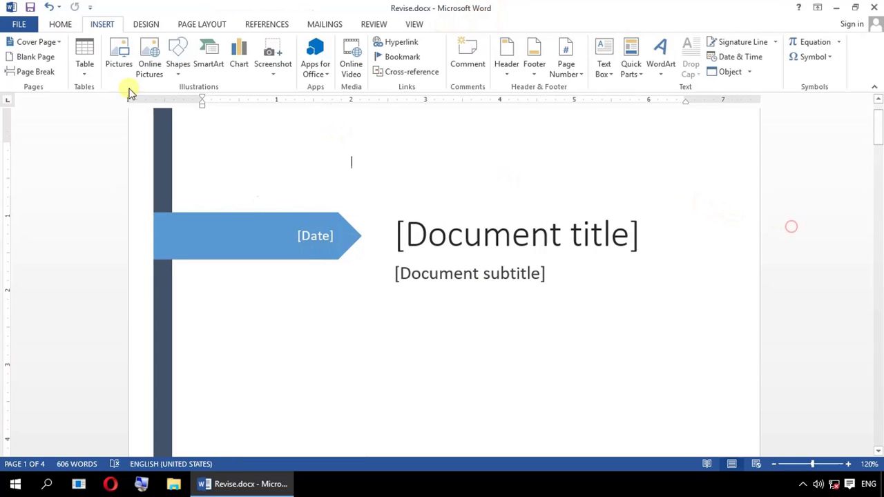
Insert a blank page between the cover page and the body text, and check its placement.
left_click(55, 63)
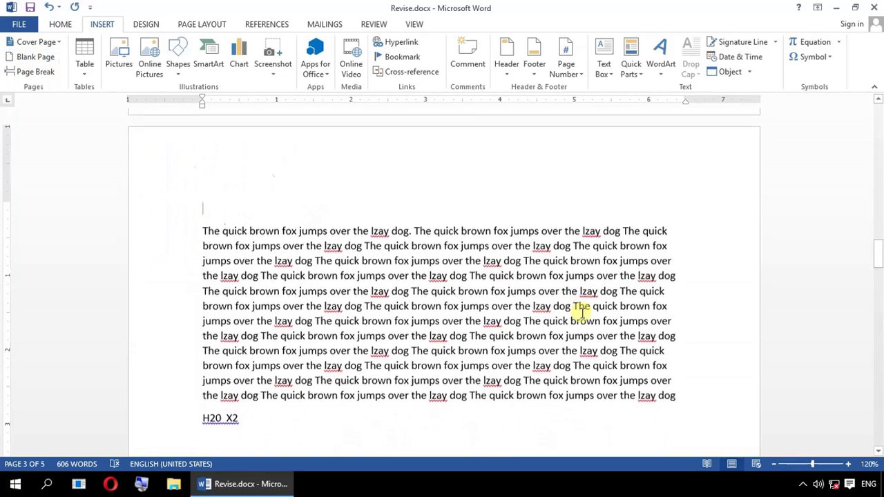
scroll(529, 318, "up", 10)
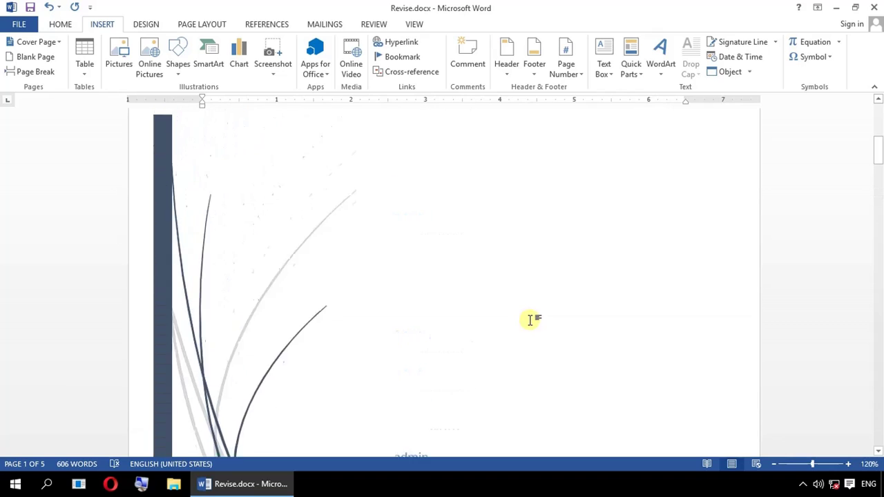
scroll(515, 219, "down", 10)
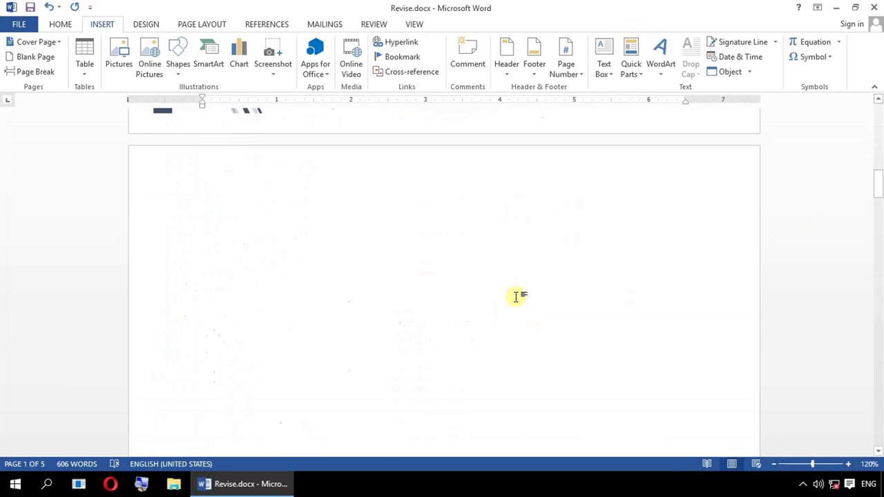
scroll(509, 297, "down", 8)
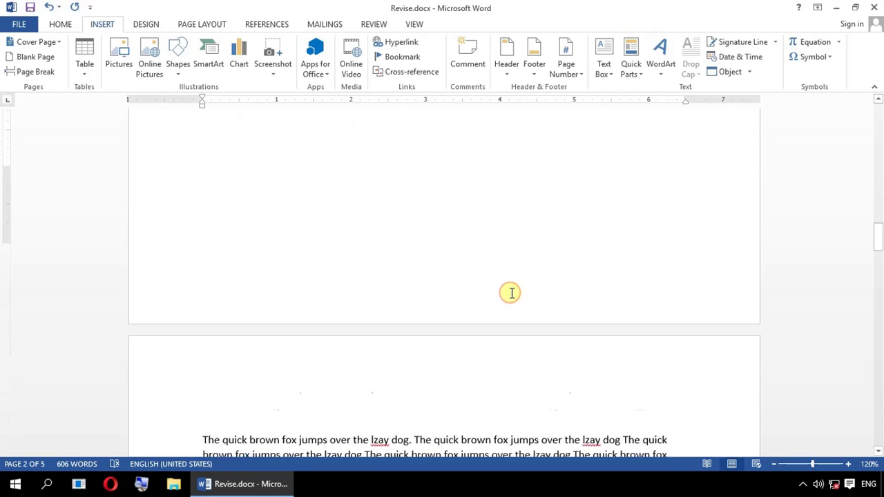
scroll(510, 292, "down", 3)
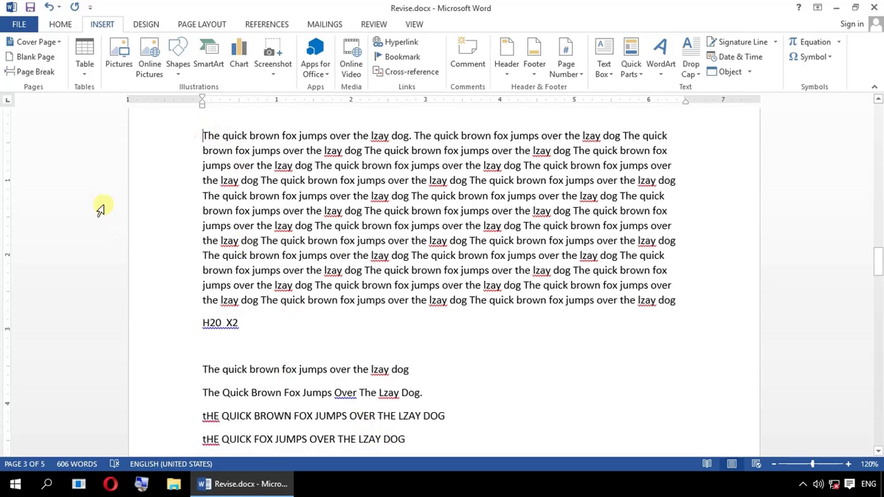
Insert a page break on the blank second page and review the pages around it.
left_click(468, 255)
scroll(88, 263, "up", 5)
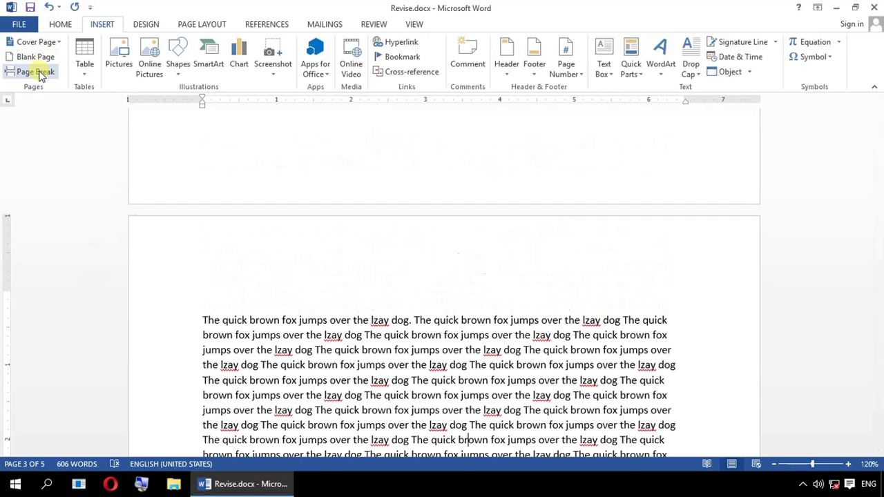
left_click(39, 73)
left_click(277, 238)
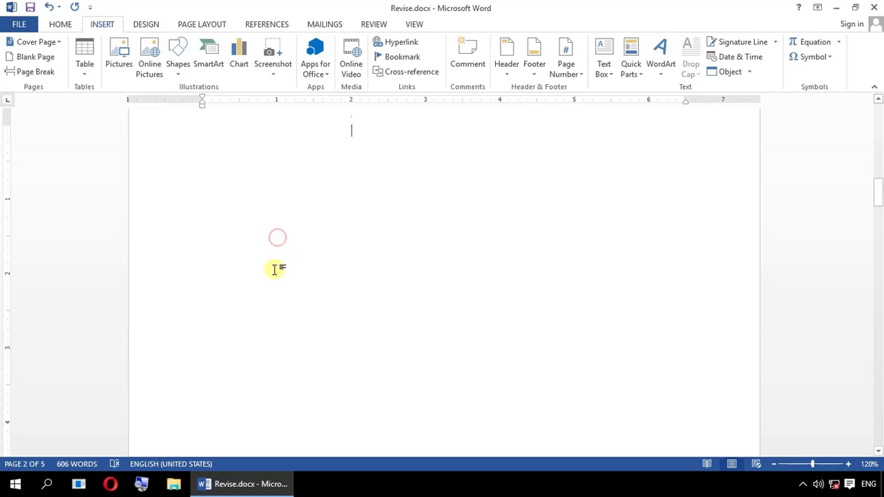
left_click(35, 71)
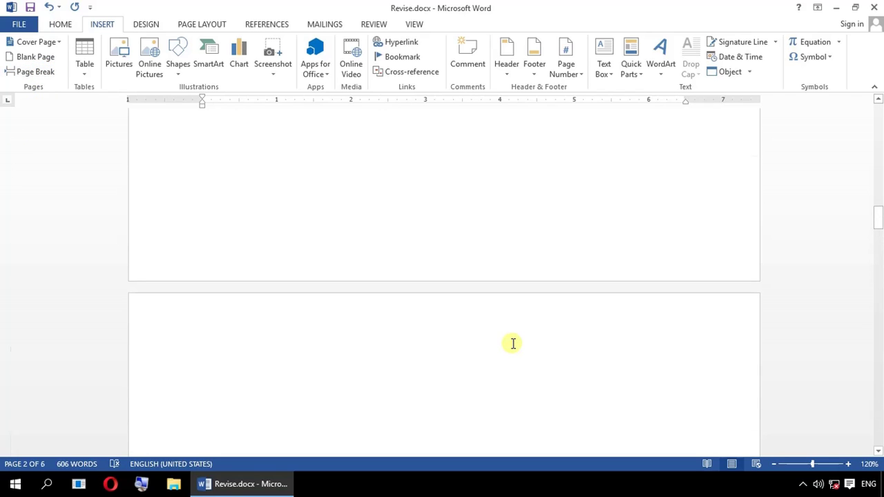
scroll(513, 343, "up", 2)
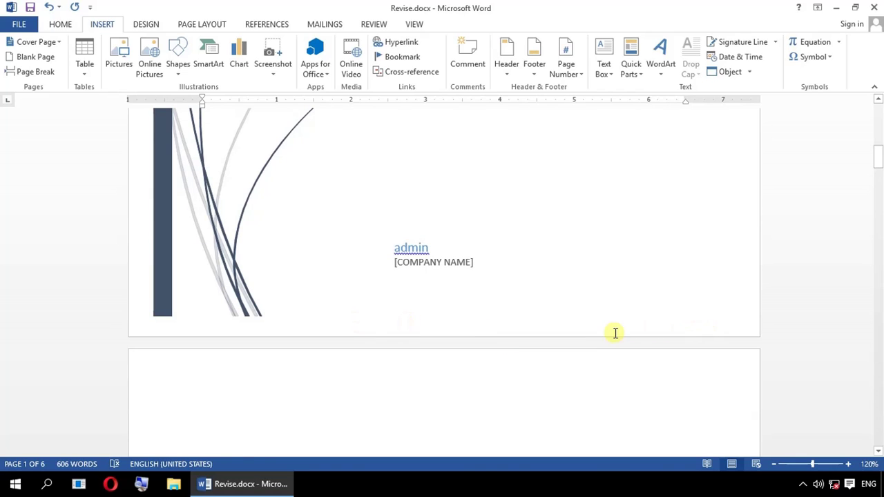
scroll(615, 332, "up", 10)
scroll(615, 333, "down", 12)
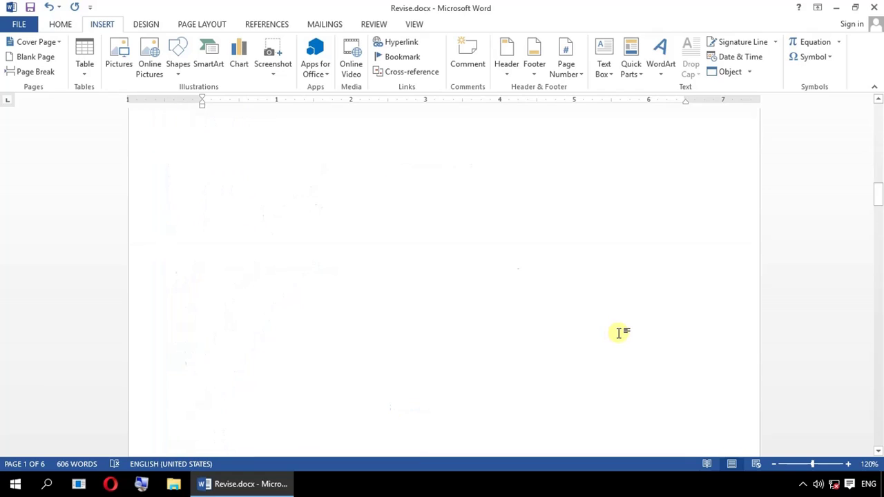
Insert a table with four columns and four rows on the document's last page.
left_click_drag(878, 216, 878, 218)
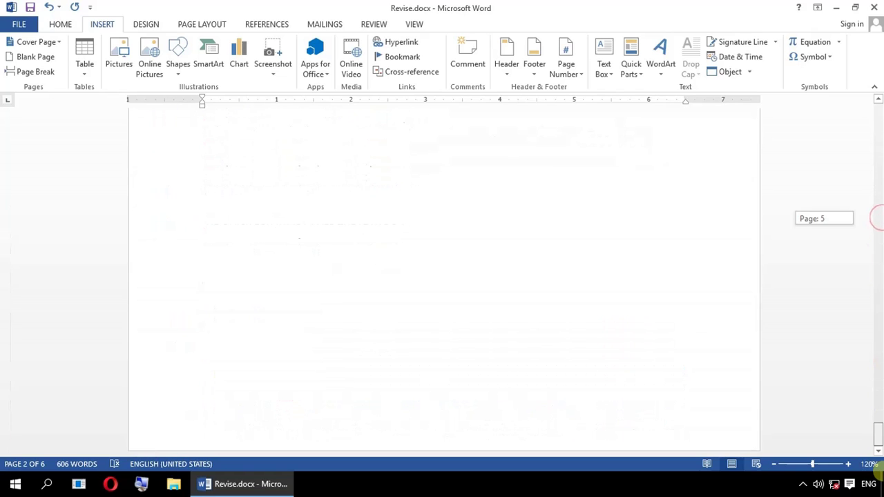
left_click_drag(877, 431, 877, 366)
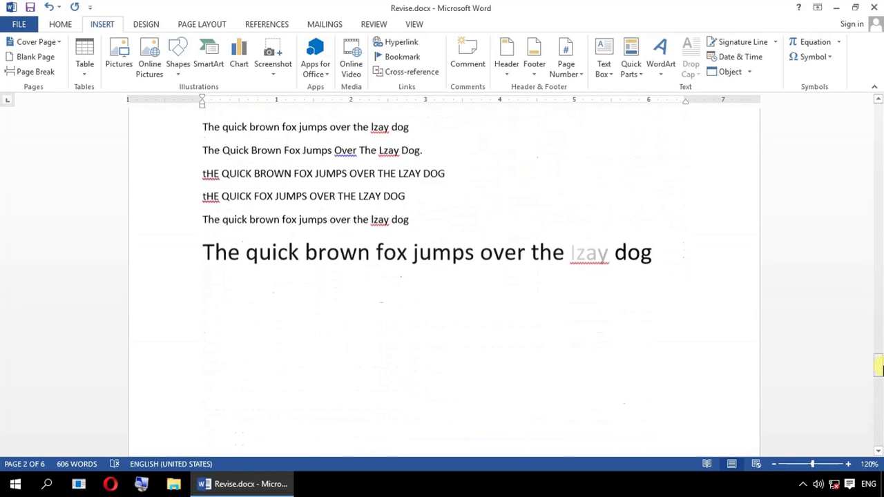
left_click(83, 72)
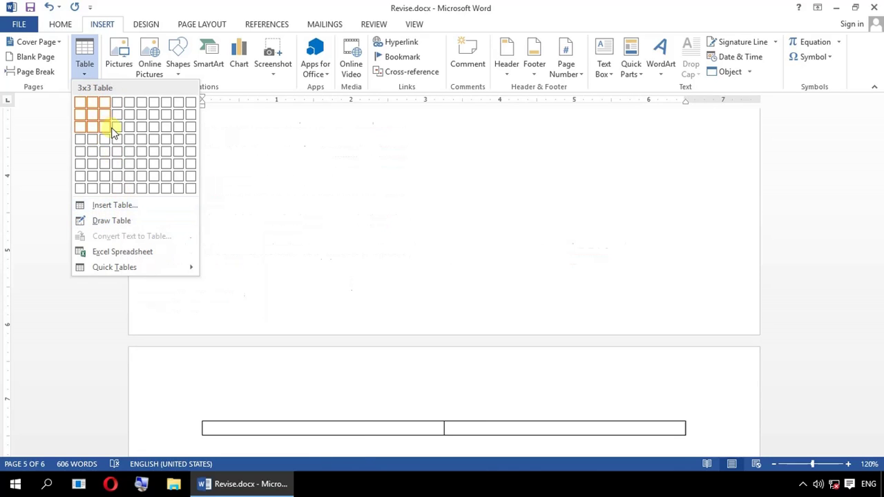
left_click(114, 134)
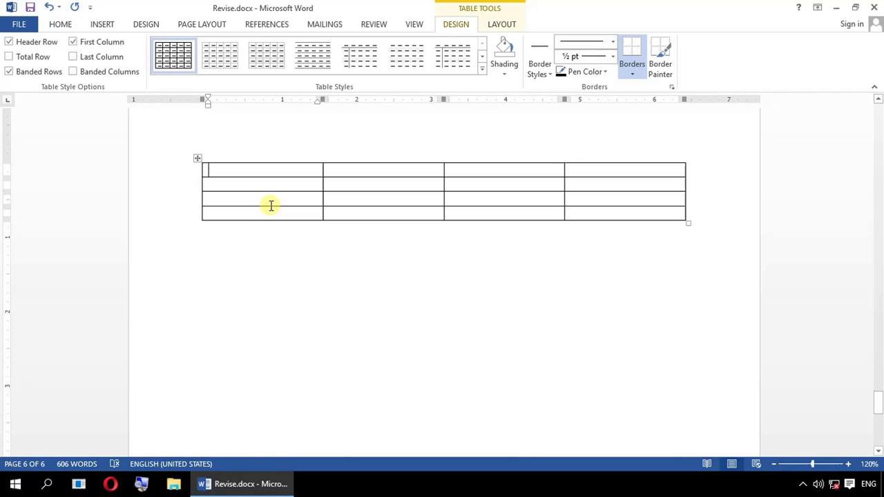
Paint the blue 1 ½ pt theme border along the table's top edge over three columns and the third column's inner row lines.
left_click(547, 72)
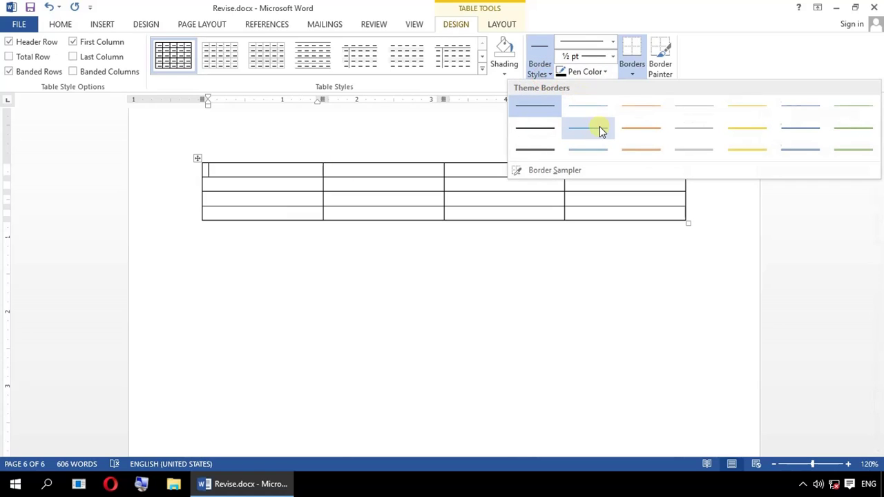
left_click(600, 129)
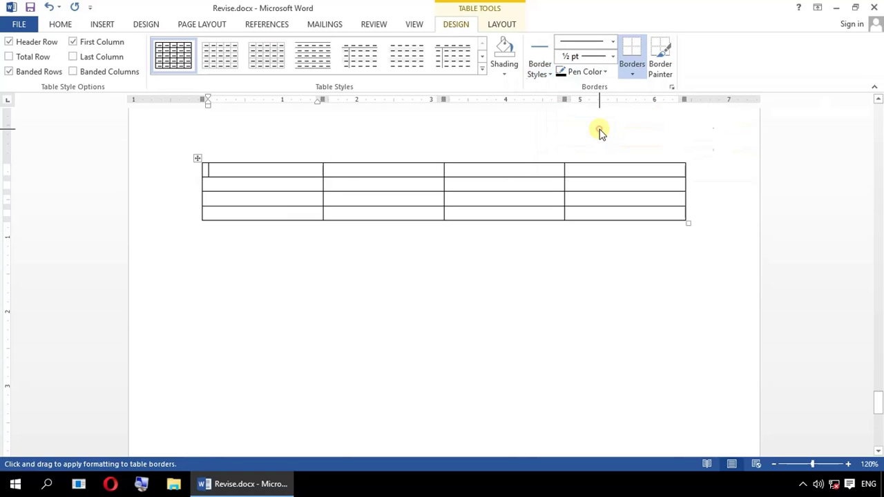
left_click(559, 162)
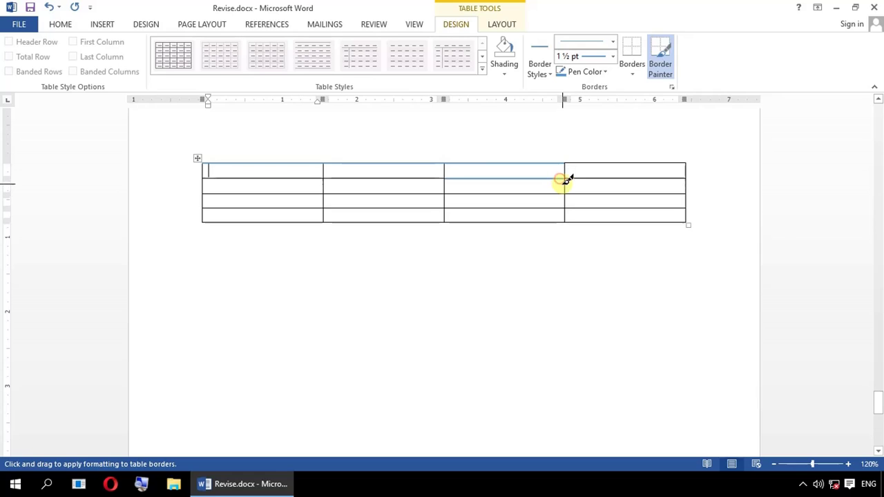
left_click(560, 179)
left_click(561, 193)
left_click(559, 209)
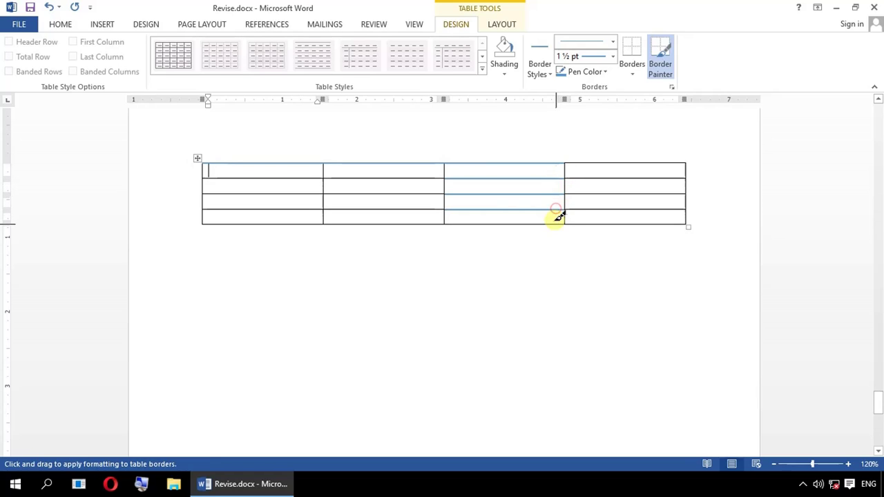
Shade the table's first cell grey and stop painting borders.
left_click(509, 64)
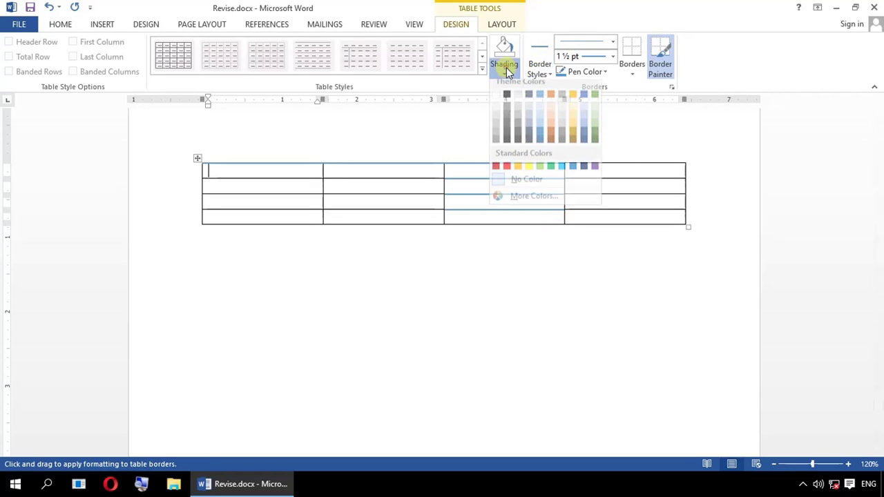
left_click(512, 122)
key("Escape")
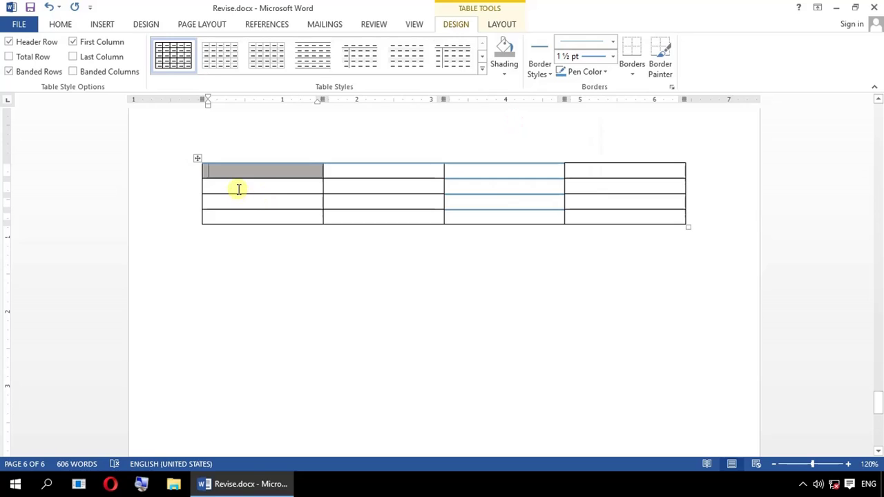
left_click(237, 188)
left_click(356, 189)
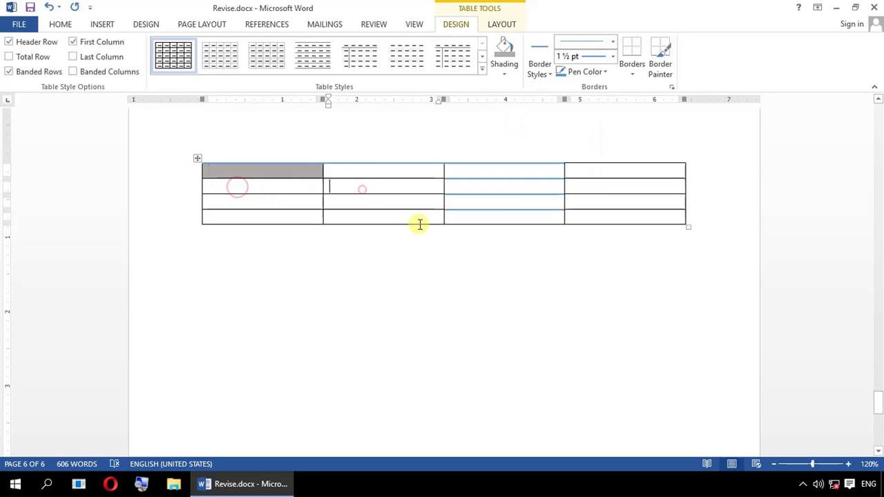
Try the gold banded grid style on the table, and replace it with the blue banded grid style without a filled header.
left_click(482, 71)
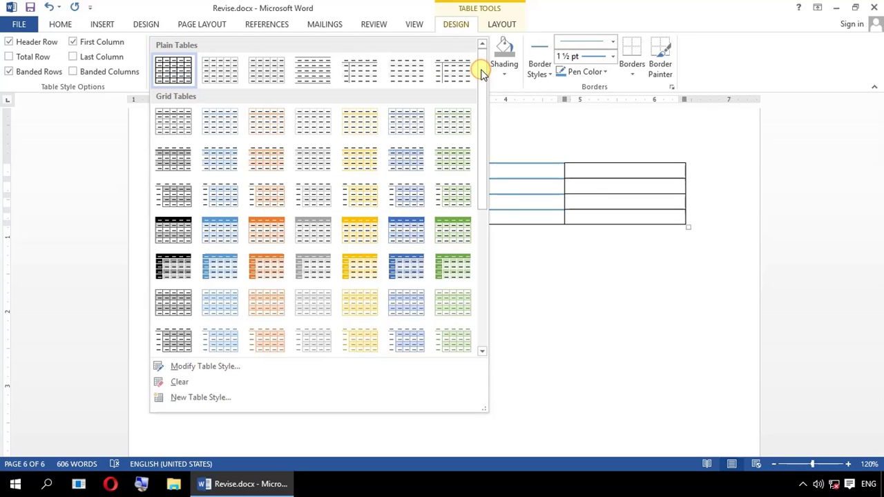
left_click(361, 222)
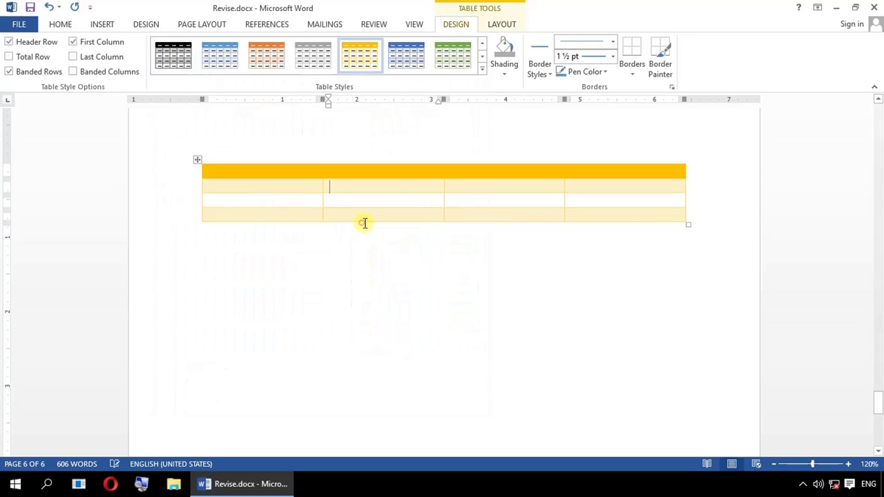
left_click(482, 71)
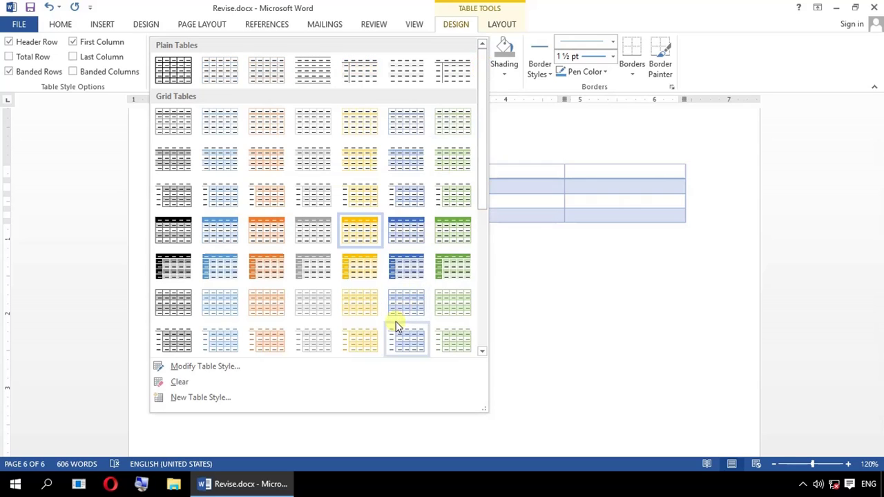
left_click(394, 345)
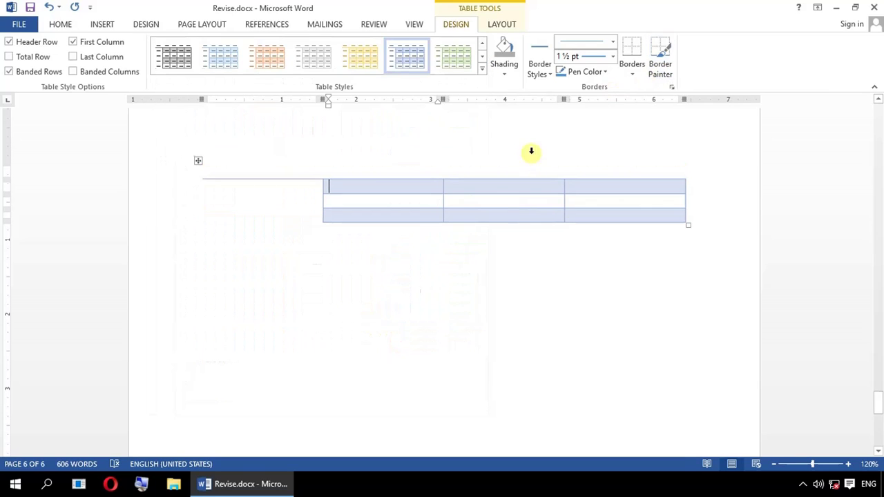
Paint a blue 3 pt multi-line border along the table's top edge across all four columns.
left_click(612, 41)
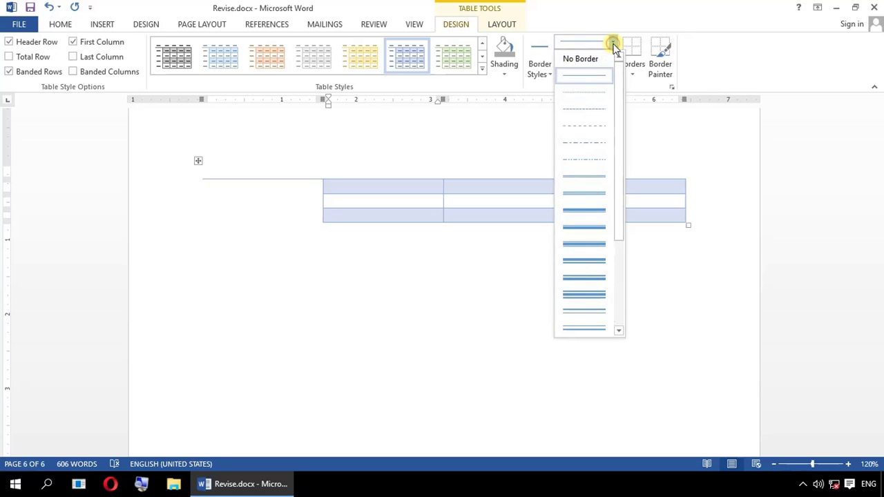
left_click(584, 244)
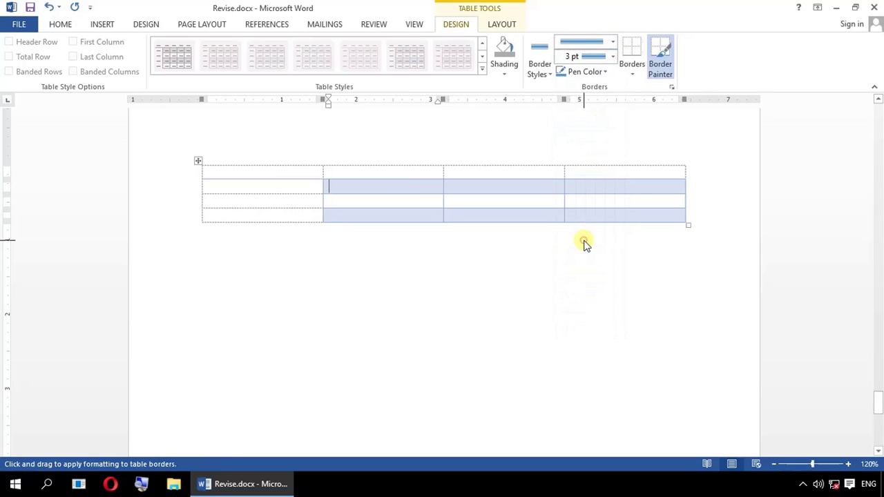
left_click(272, 166)
left_click(420, 165)
left_click(493, 165)
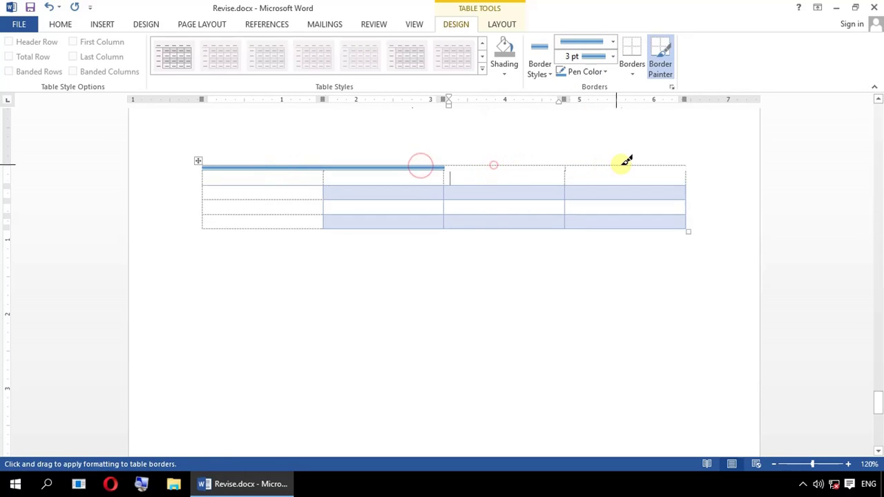
left_click(623, 166)
left_click(509, 166)
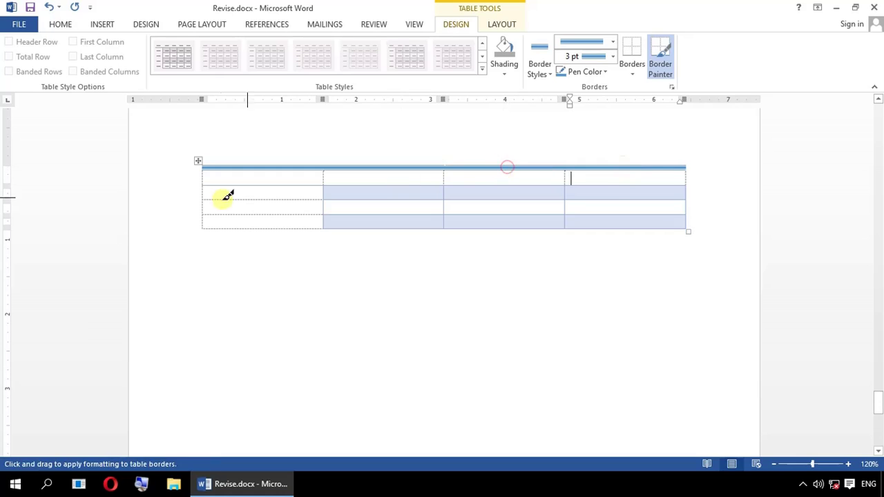
Paint the same 3 pt multi-line border beneath the second and third rows of the first column.
left_click(240, 185)
left_click(238, 199)
left_click(260, 221)
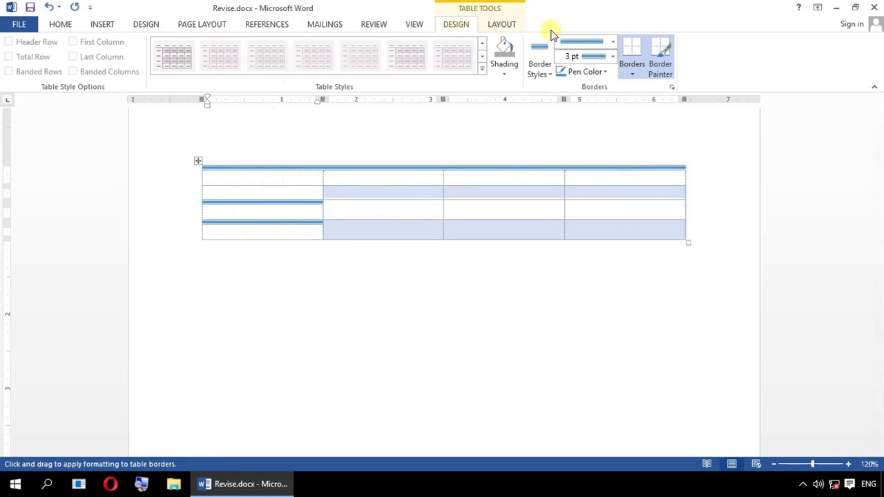
left_click(232, 174)
left_click_drag(237, 175, 429, 238)
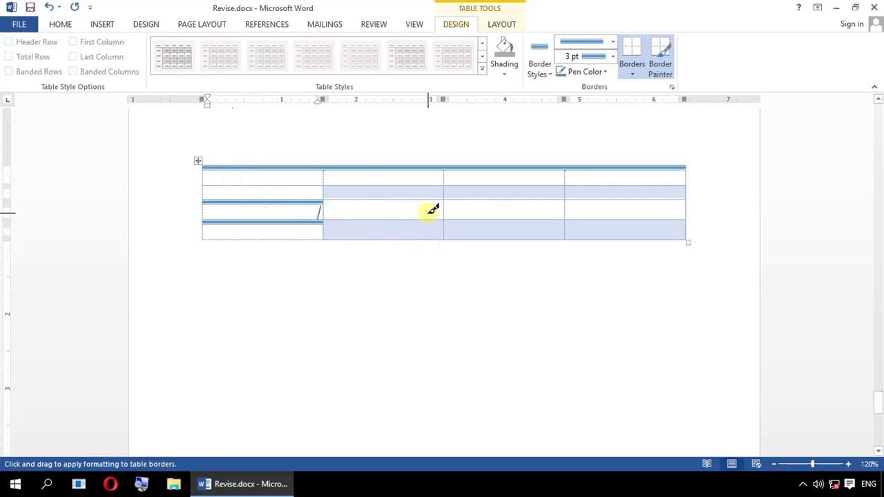
right_click(370, 179)
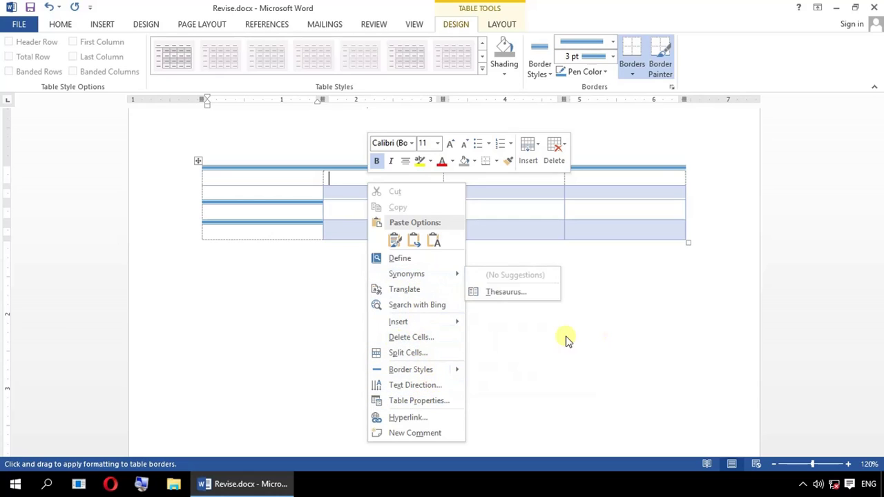
left_click(511, 216)
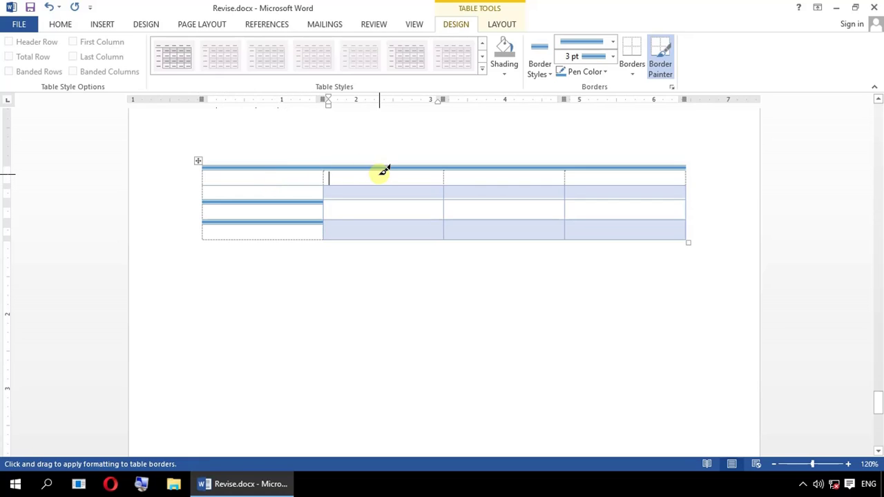
Switch the border style to a ½ pt black single line, and enter ABCD in the top row's second cell.
left_click(542, 77)
left_click(545, 106)
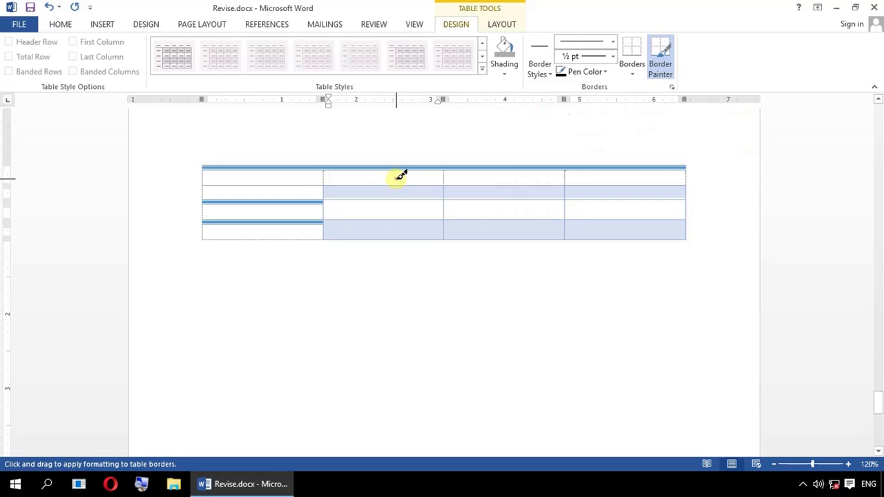
right_click(397, 179)
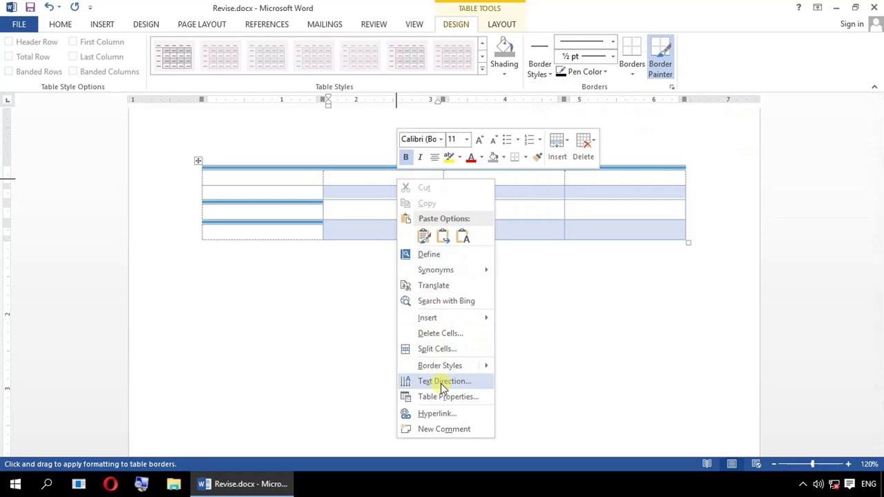
left_click(346, 177)
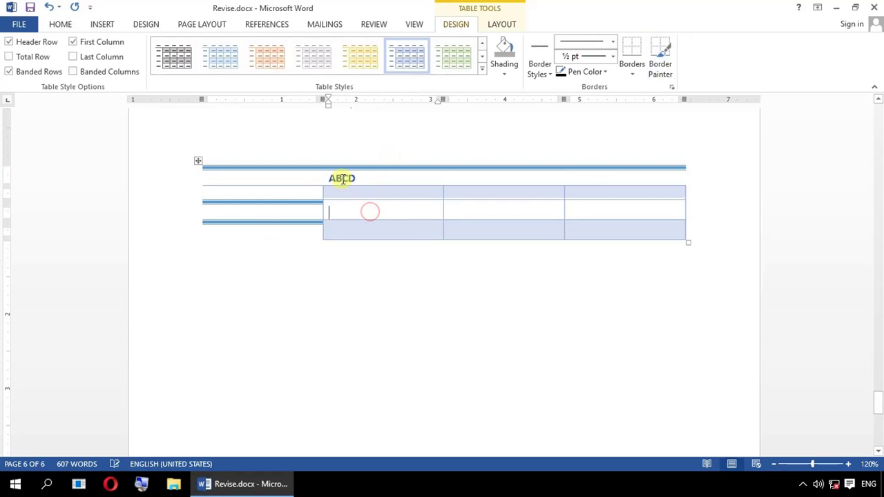
Rotate the ABCD cell's text direction to vertical, reading from bottom to top.
double_click(342, 179)
right_click(342, 180)
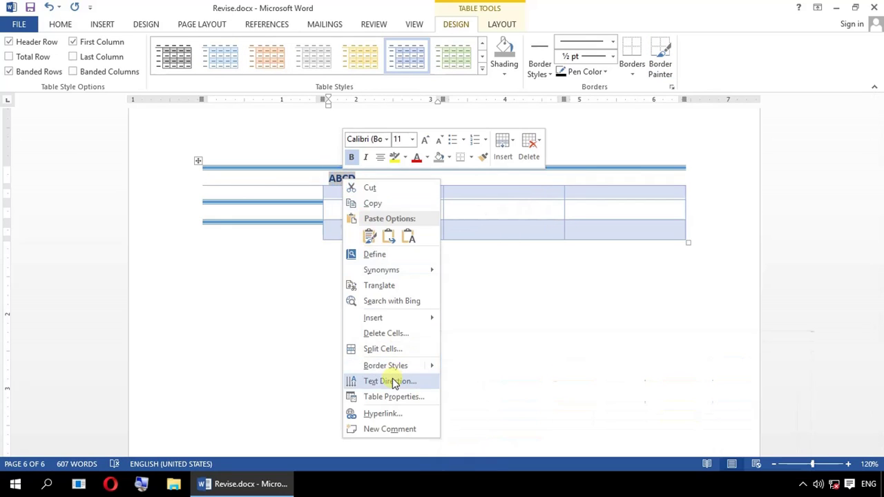
left_click(392, 382)
left_click(373, 221)
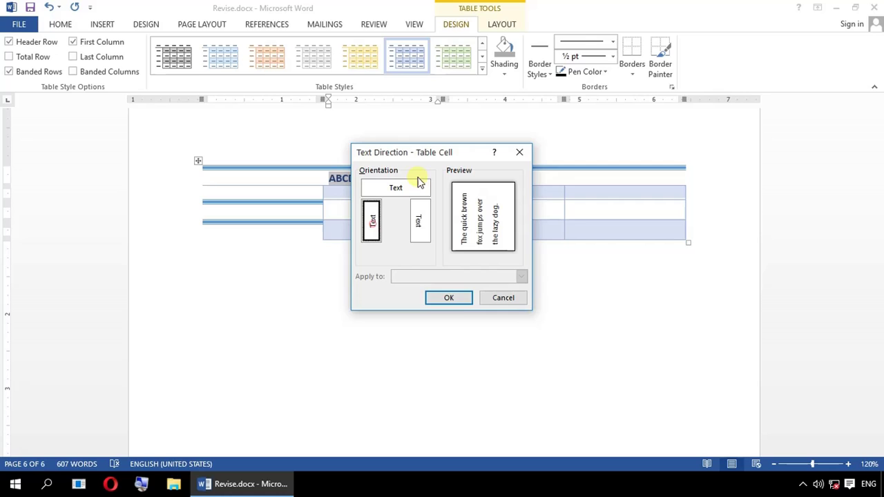
left_click(449, 298)
Change the ABCD cell's text direction to vertical, reading from top to bottom.
right_click(341, 214)
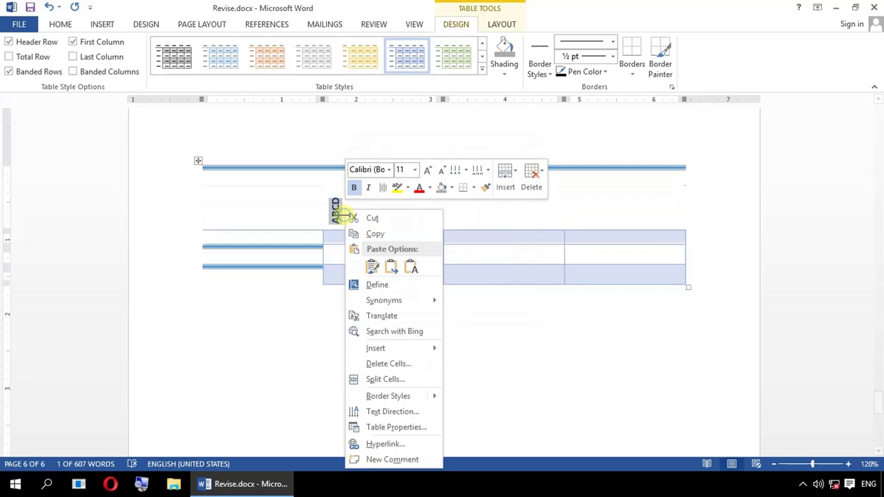
left_click(379, 412)
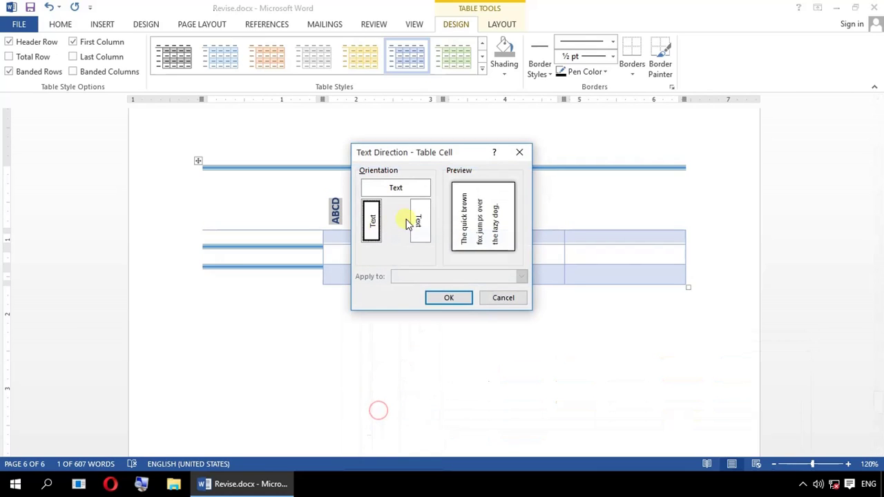
left_click(418, 221)
left_click(449, 299)
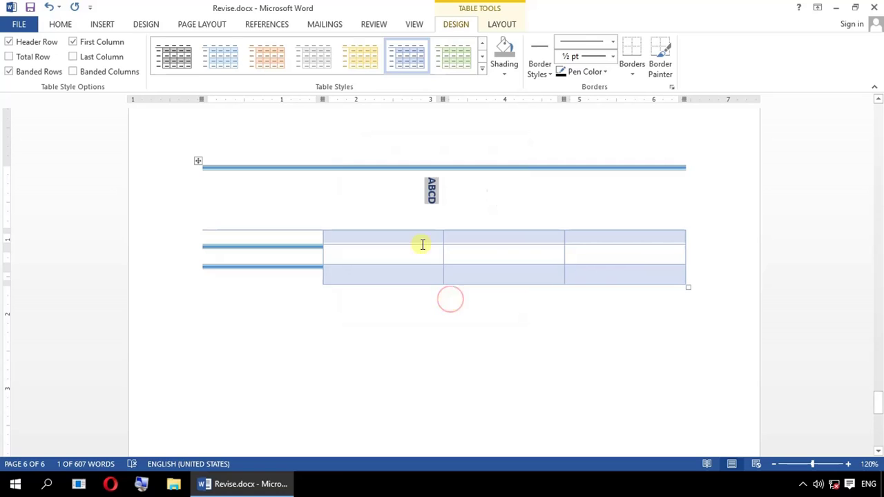
Set the ABCD cell's text direction back to horizontal.
right_click(405, 210)
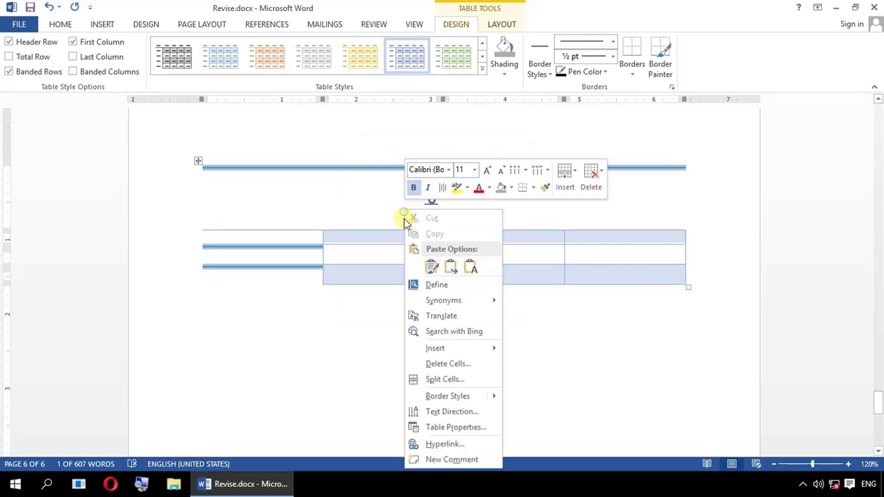
left_click(437, 414)
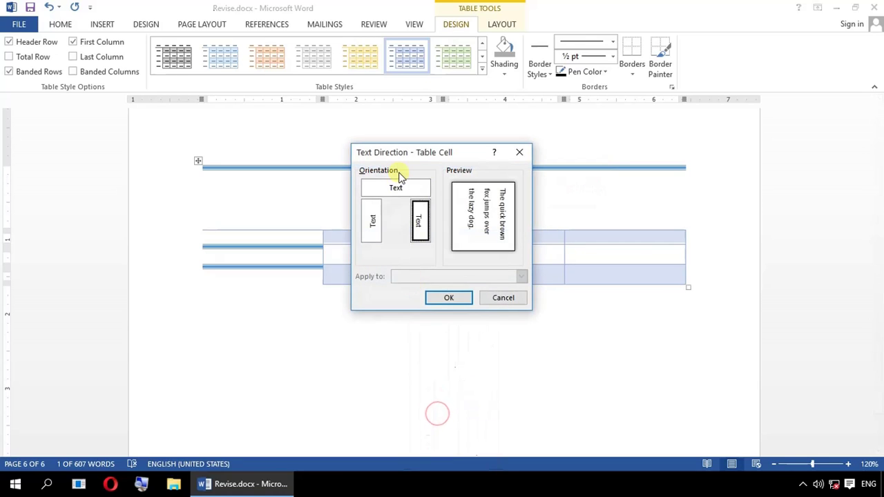
left_click(397, 185)
left_click(448, 297)
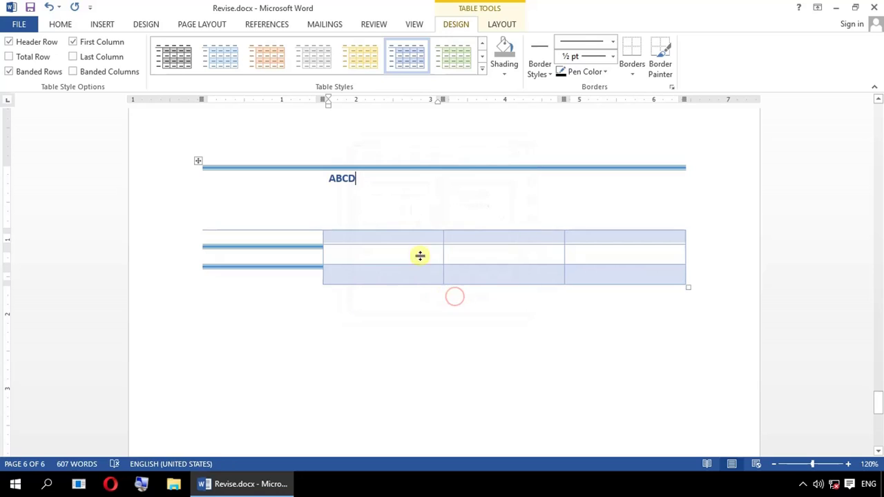
Merge the last two cells of the table's third row into one cell.
right_click(402, 202)
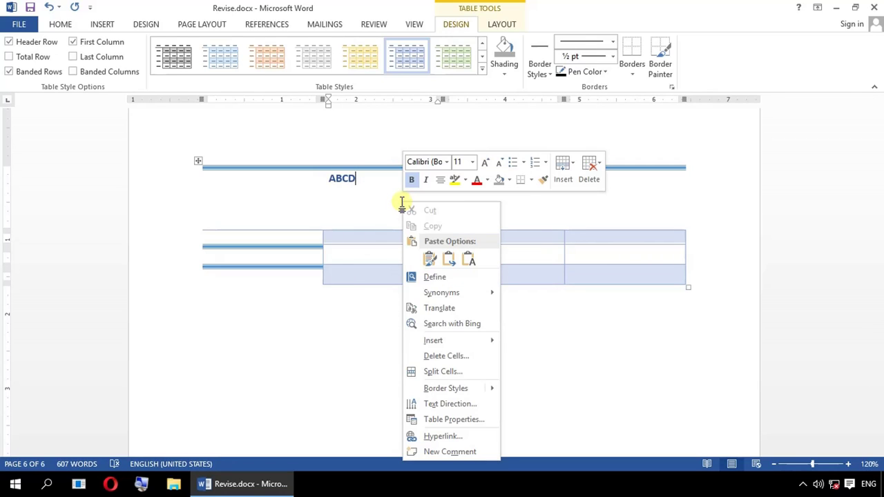
left_click(653, 243)
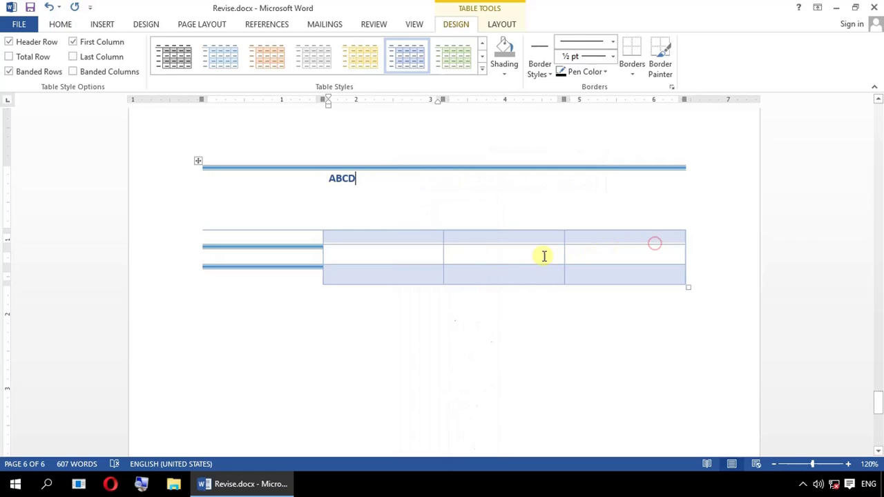
left_click_drag(534, 255, 632, 256)
right_click(621, 256)
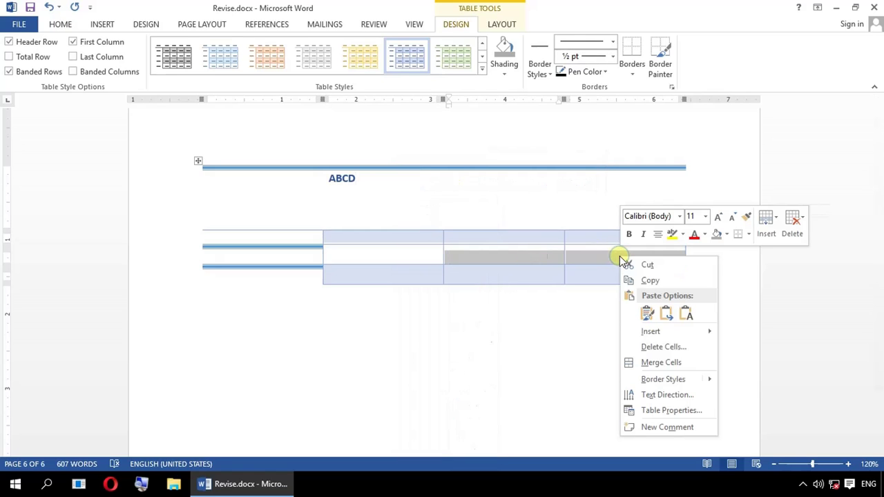
left_click(653, 364)
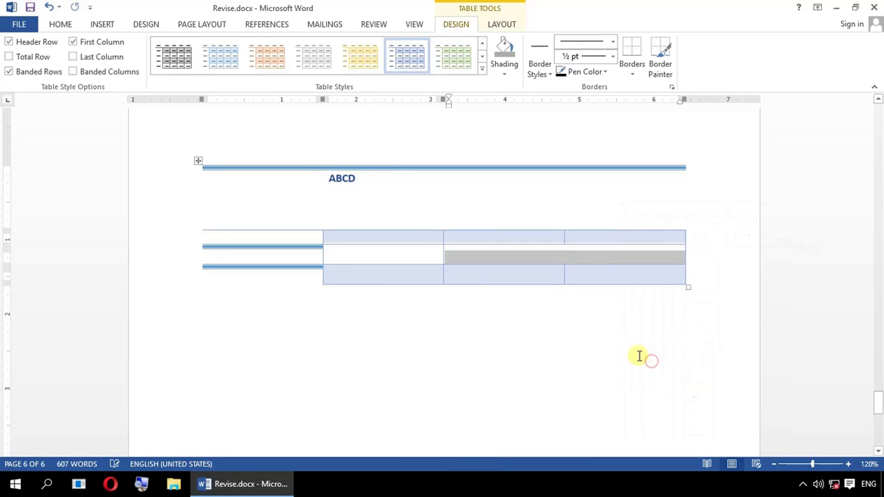
left_click(539, 254)
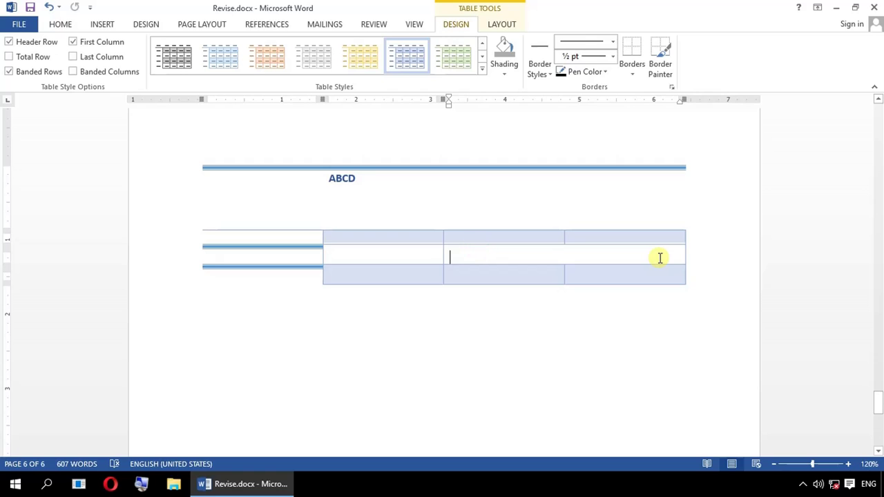
left_click(632, 261)
left_click(532, 250)
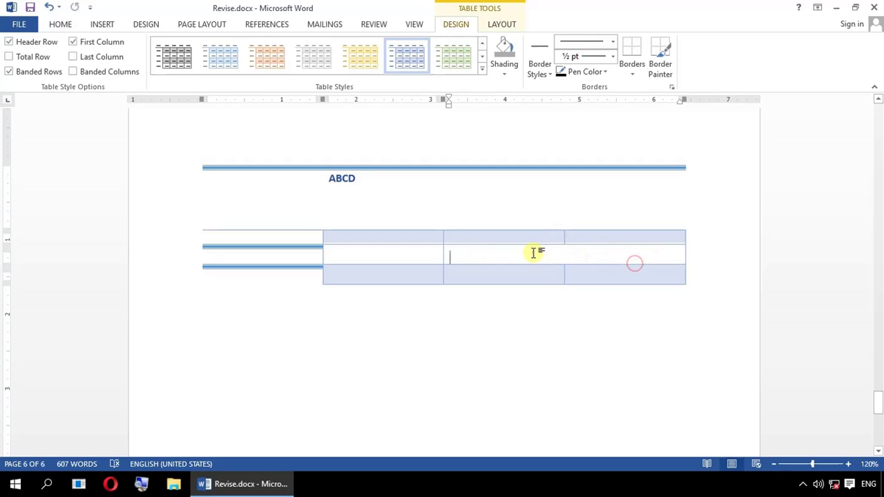
Split the merged cell in the third row into 2 columns and 1 row.
right_click(627, 253)
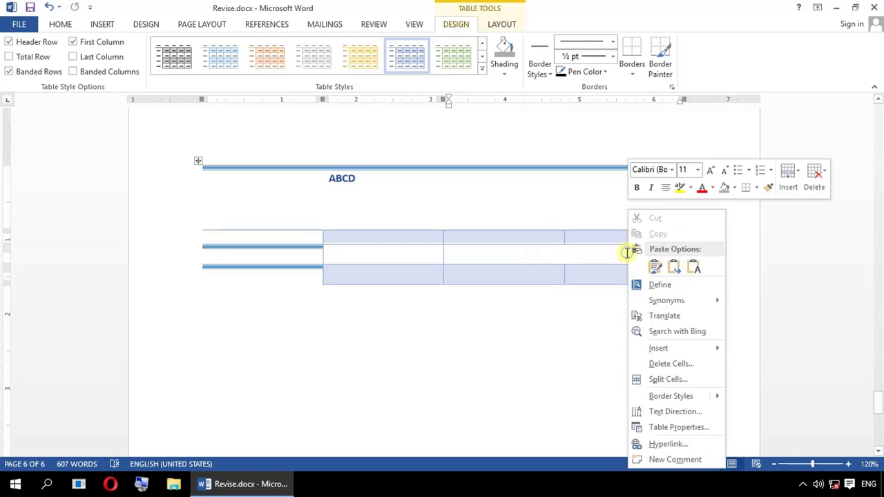
left_click(666, 377)
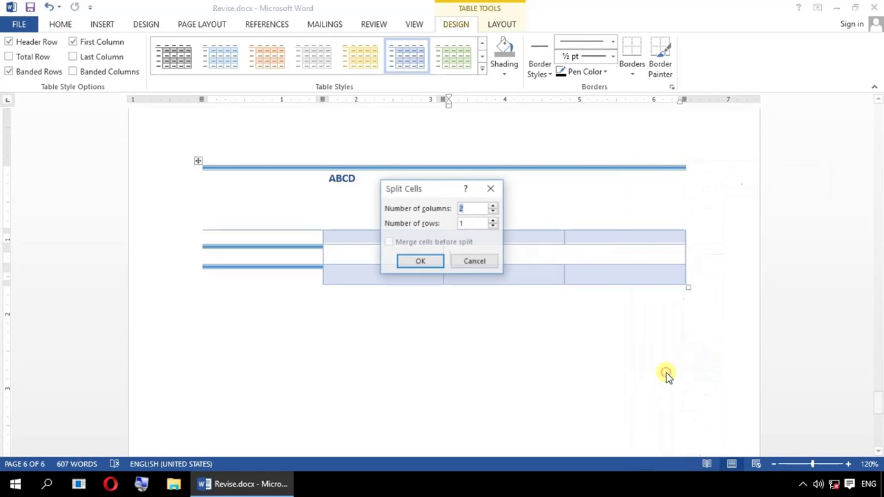
left_click(440, 258)
left_click(556, 266)
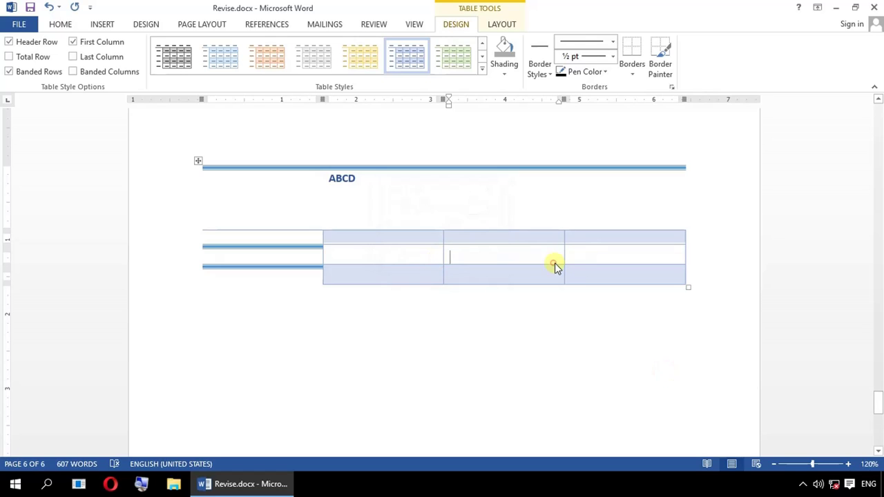
left_click(603, 260)
left_click(529, 258)
Split the third cell of the table's last row into 2 columns and 1 row.
left_click(493, 275)
right_click(511, 276)
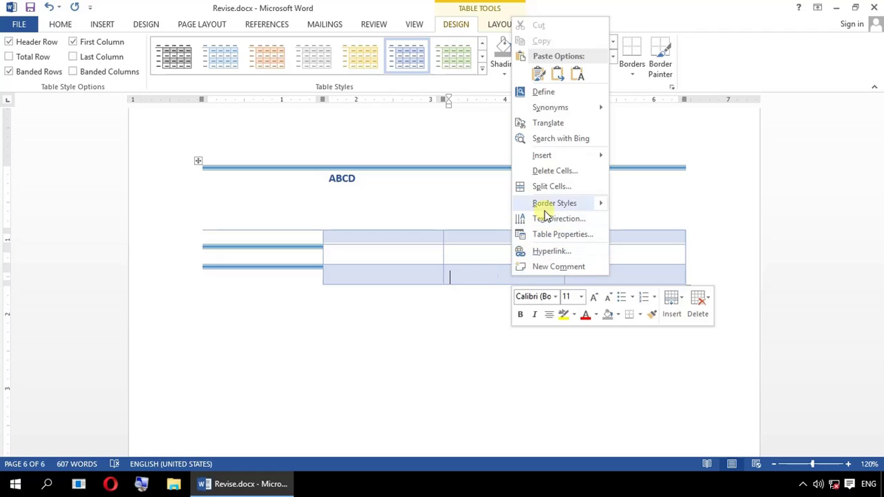
left_click(551, 188)
left_click(428, 256)
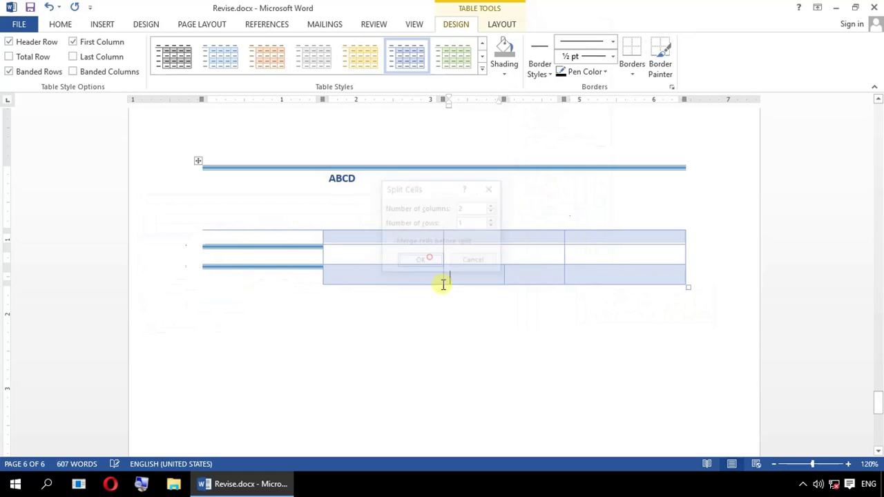
left_click(532, 274)
left_click(504, 275)
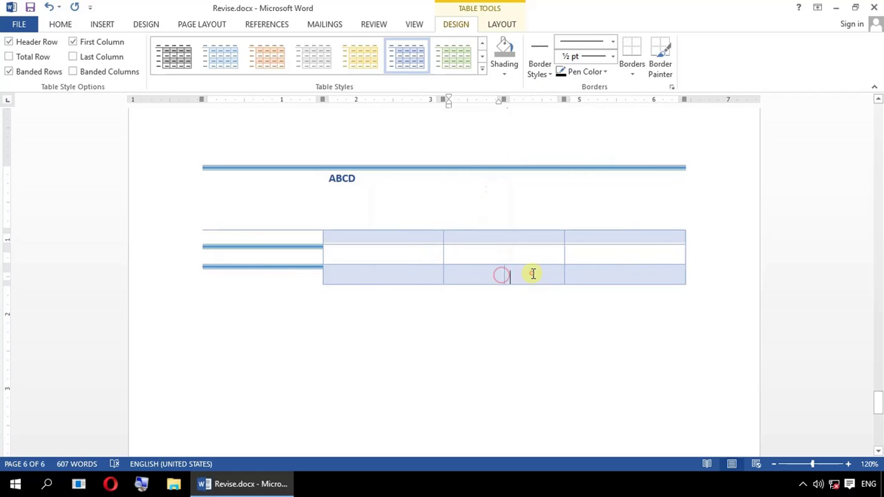
left_click_drag(531, 275, 478, 273)
left_click(585, 279)
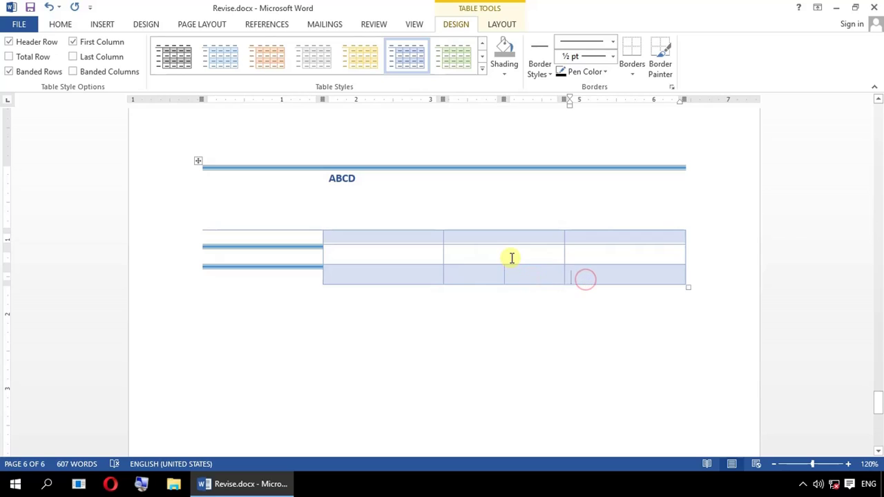
left_click(510, 257)
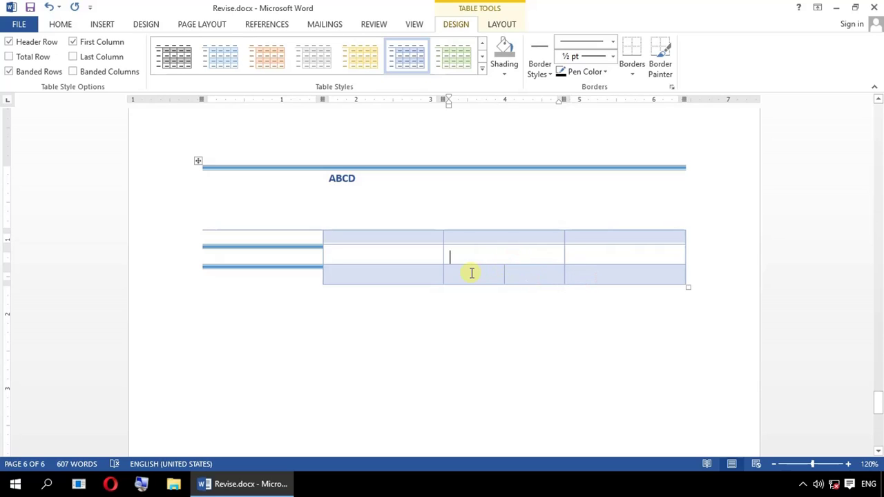
left_click(531, 275)
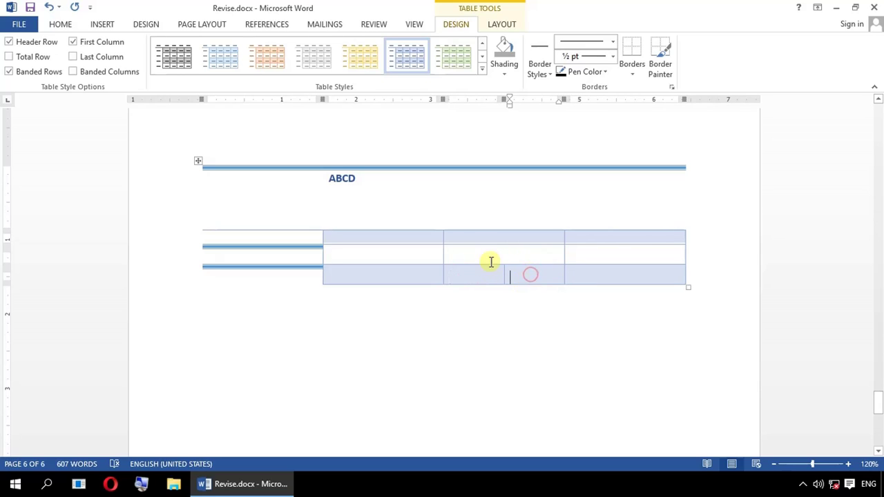
left_click(493, 254)
left_click(540, 277)
right_click(553, 254)
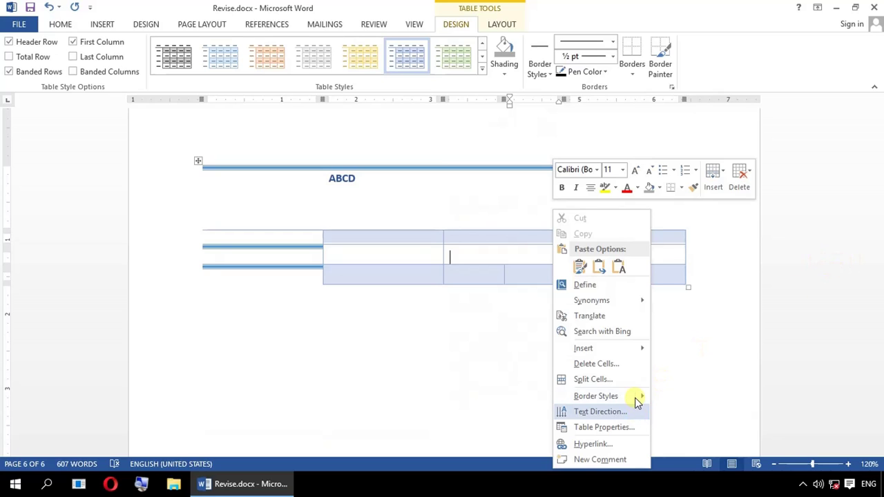
mouse_move(621, 396)
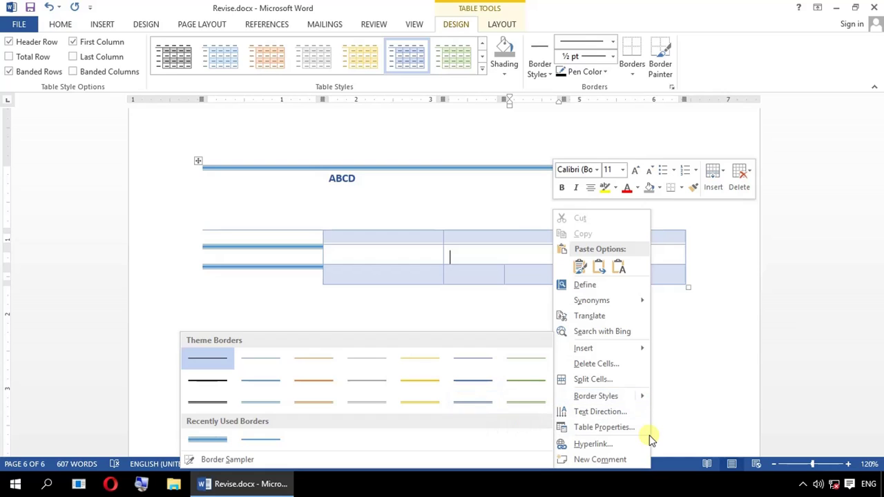
left_click(604, 427)
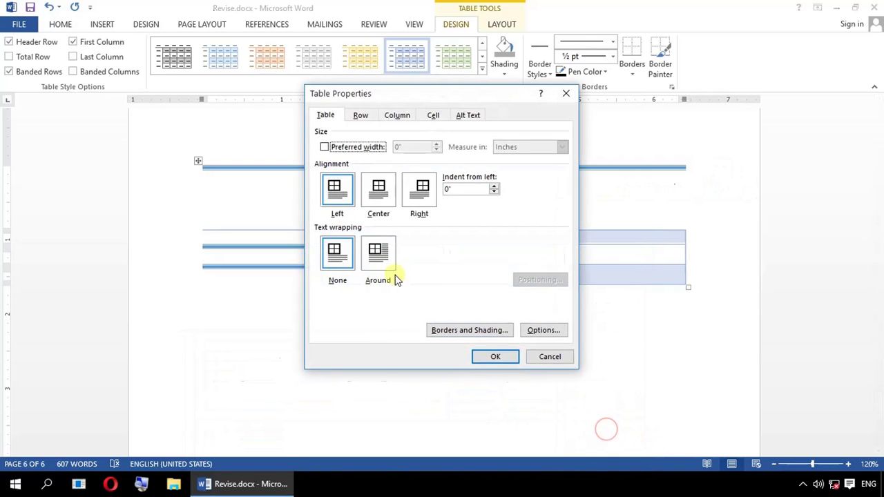
left_click(380, 195)
left_click(378, 254)
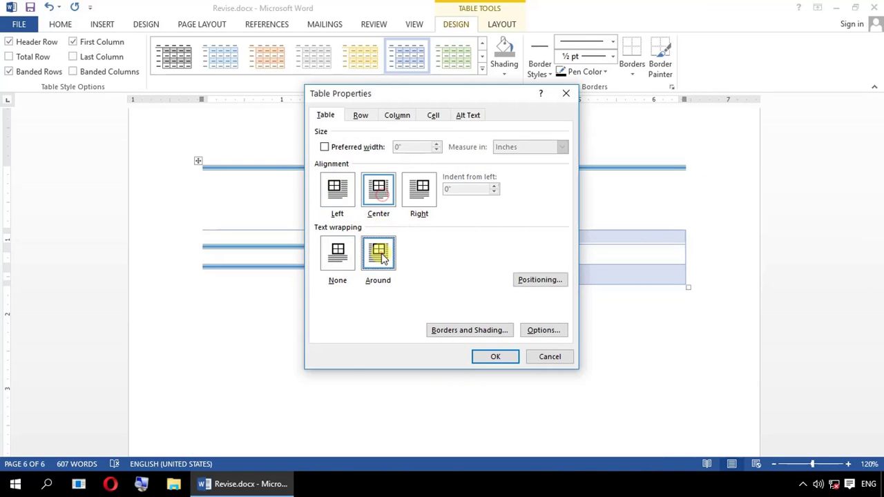
left_click(337, 254)
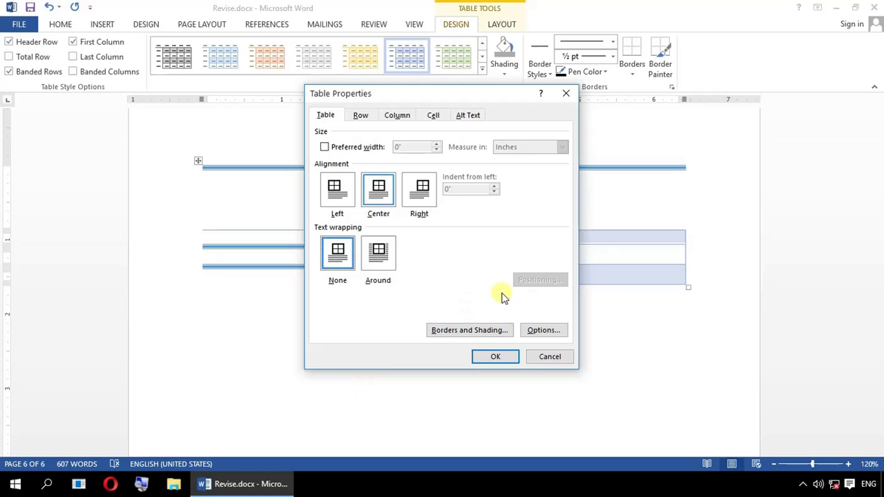
left_click(538, 357)
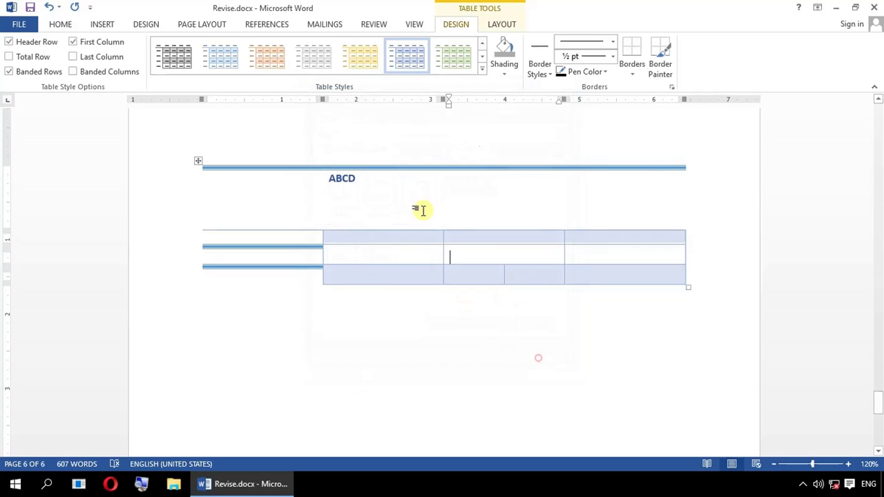
Fill the third cell of the table's third row with the text ABCD repeated 20 times.
left_click(516, 260)
type("ABCD")
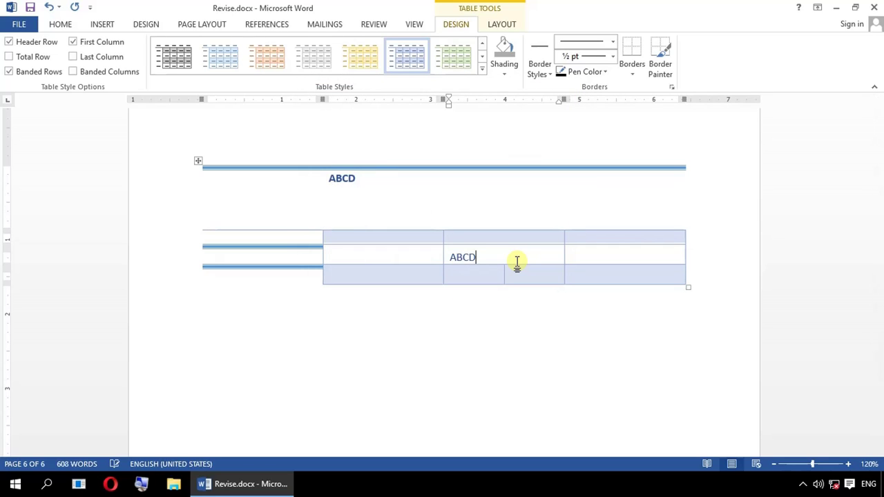
double_click(517, 261)
left_click(517, 260)
key("ctrl+v")
key("ctrl+v")
key("ctrl+v")
key("ctrl+v")
key("ctrl+v")
key("ctrl+v")
key("ctrl+v")
key("ctrl+v")
key("ctrl+v")
key("ctrl+v")
key("ctrl+v")
key("ctrl+v")
key("ctrl+v")
key("ctrl+v")
key("ctrl+v")
key("ctrl+v")
key("ctrl+v")
key("ctrl+v")
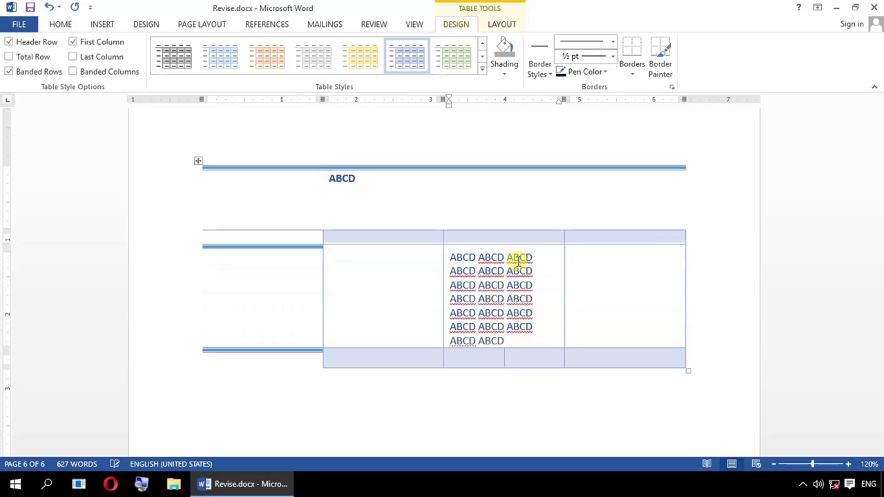
Select the repeated ABCD text and set the table's alignment to Center in the table properties.
left_click_drag(448, 258, 504, 338)
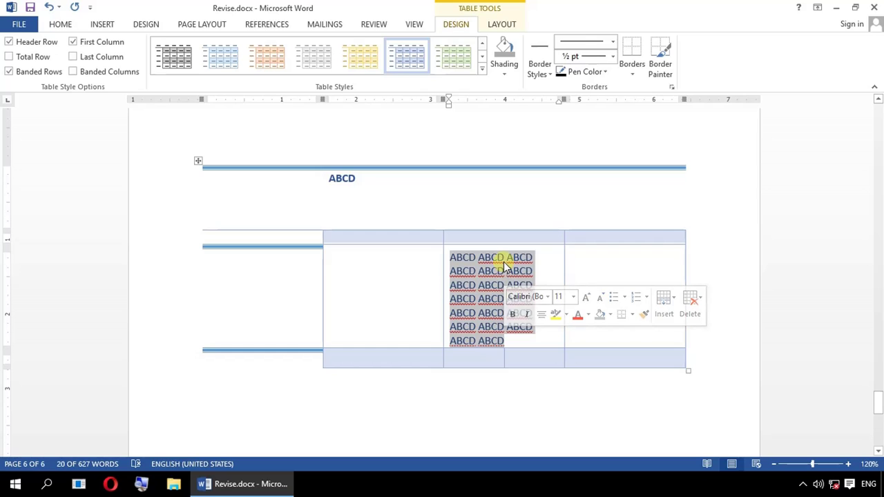
right_click(482, 269)
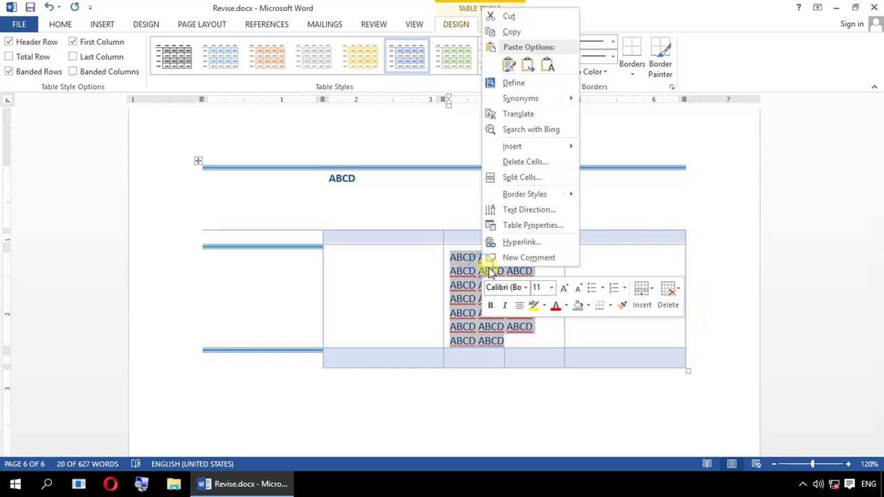
left_click(512, 227)
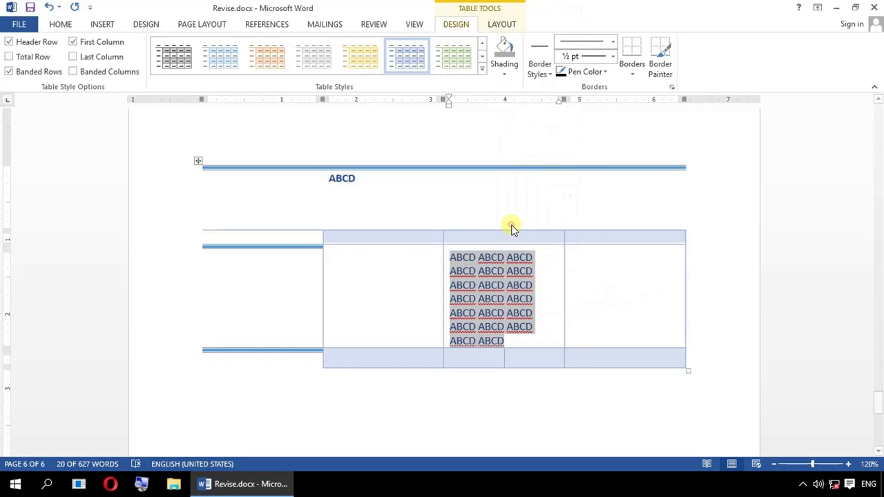
left_click(379, 190)
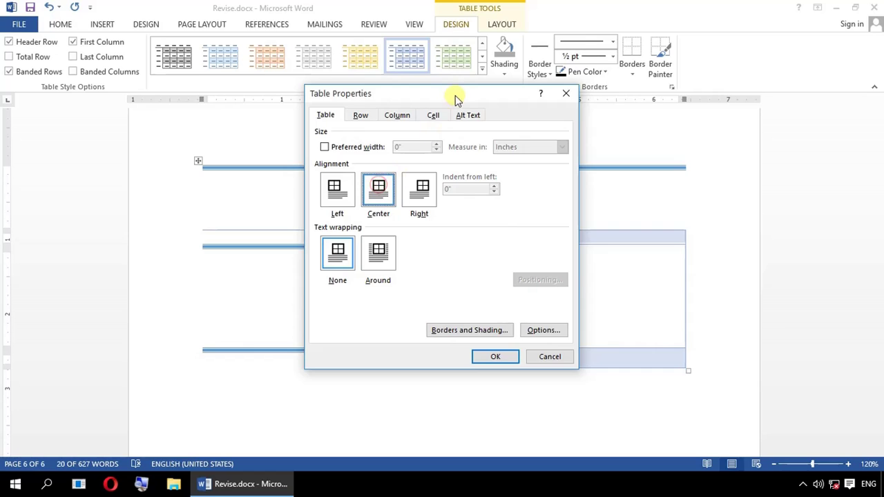
left_click_drag(456, 99, 762, 87)
left_click(800, 345)
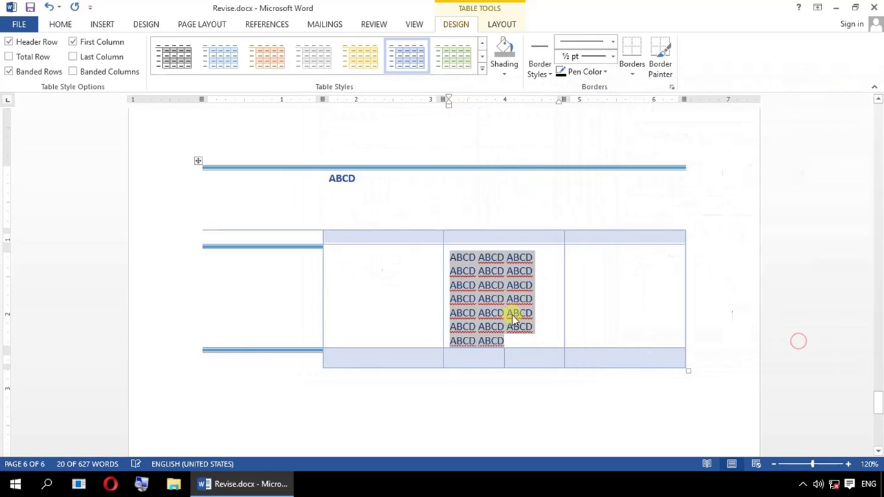
Insert a new column to the left of the table's second column.
right_click(489, 278)
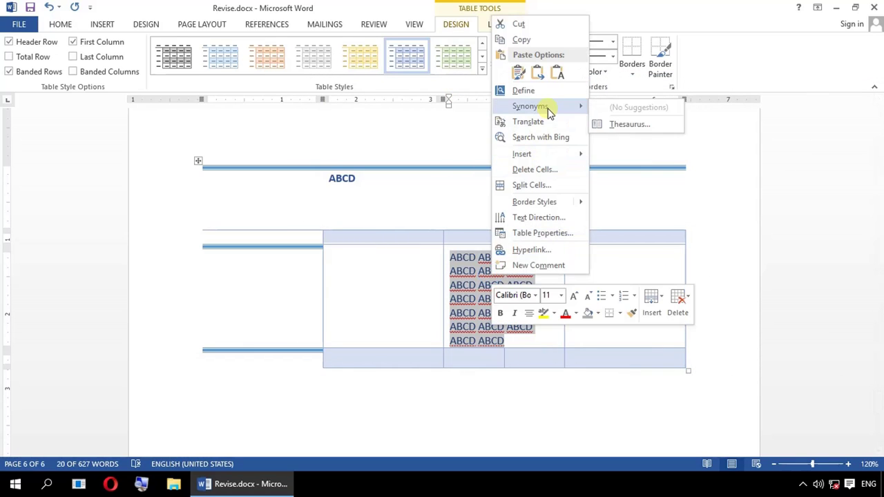
mouse_move(553, 156)
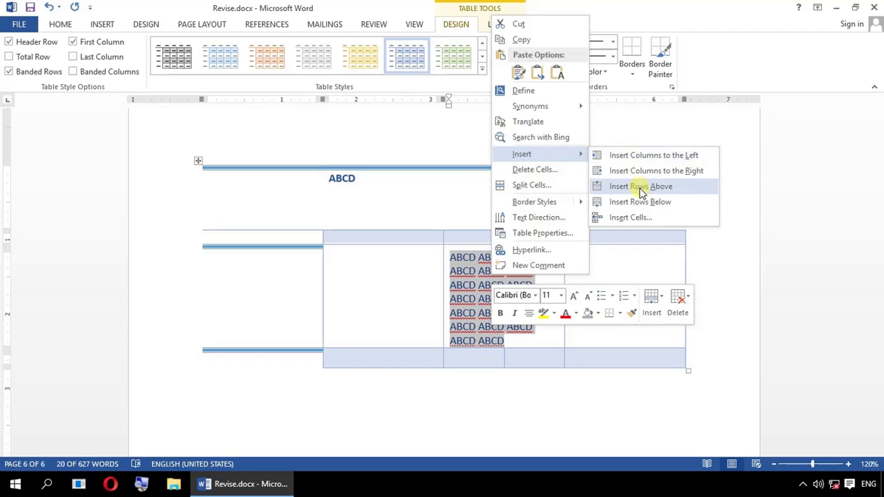
left_click(340, 313)
right_click(394, 362)
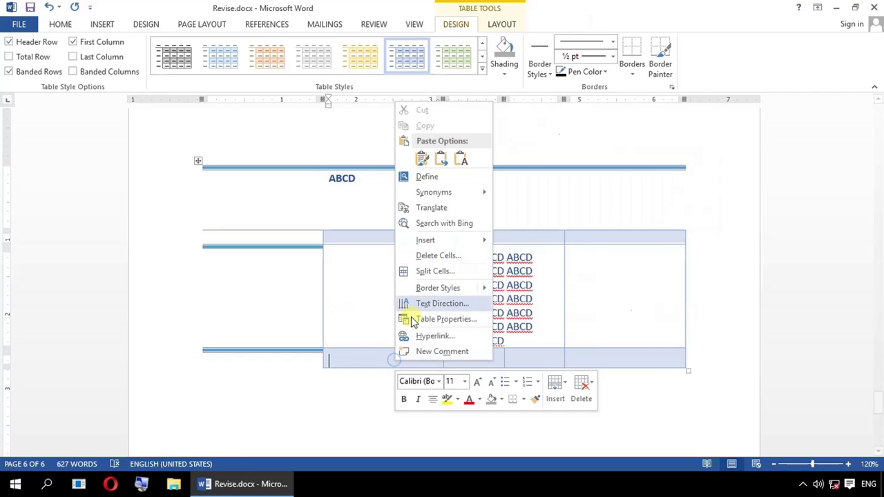
mouse_move(449, 242)
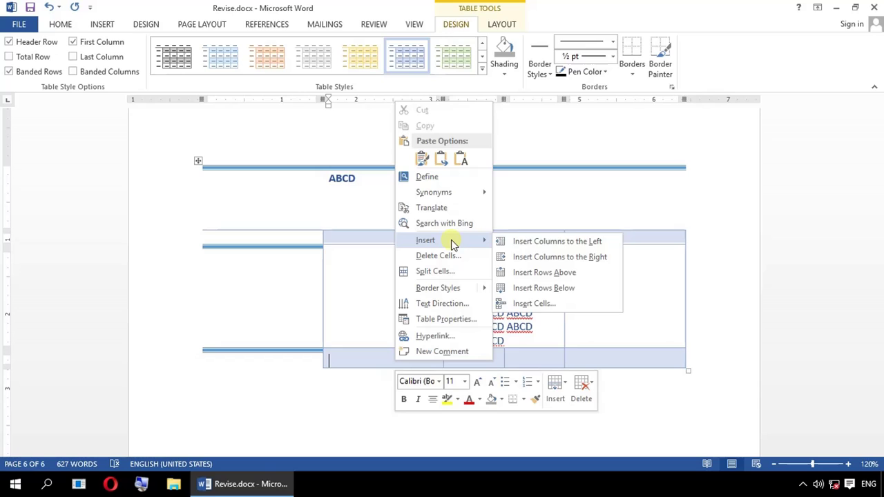
left_click(557, 242)
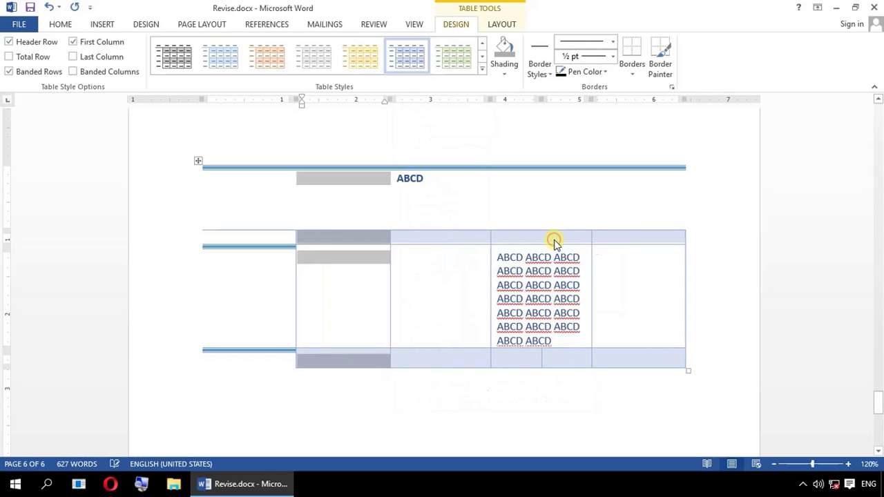
Insert four rows above the table's first row, using the selection of the newly added column.
right_click(340, 356)
mouse_move(418, 222)
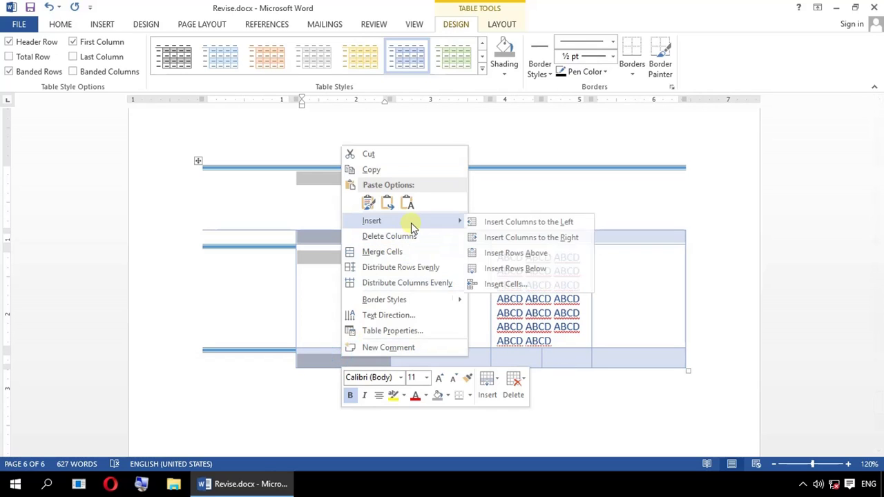
left_click(520, 253)
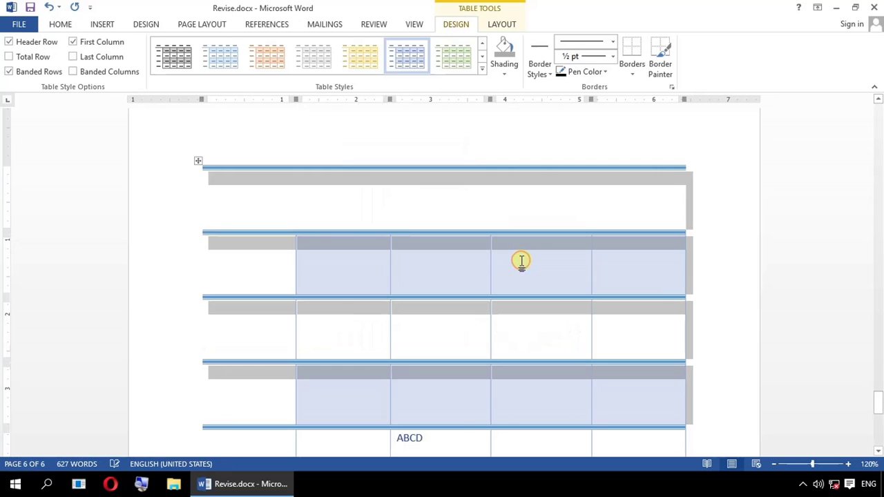
Insert a cell in the second column of the row with the repeated ABCD text, using Shift cells down.
scroll(440, 308, "down", 5)
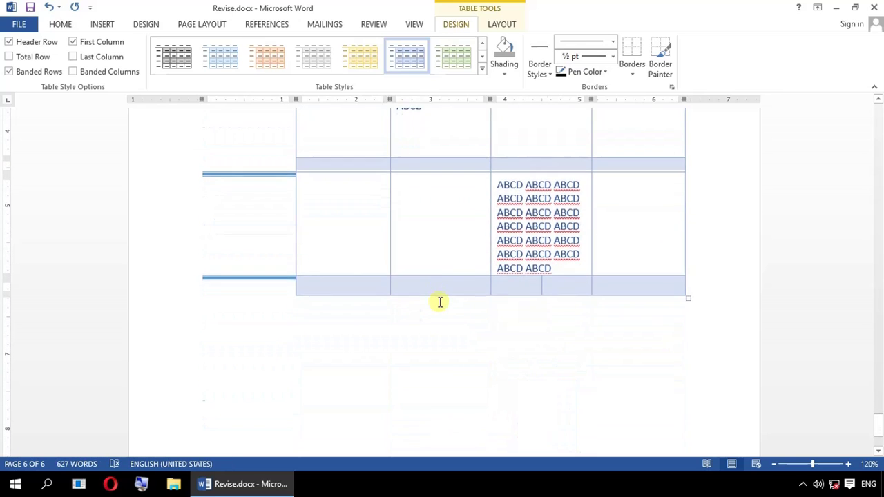
scroll(369, 366, "down", 4)
right_click(431, 289)
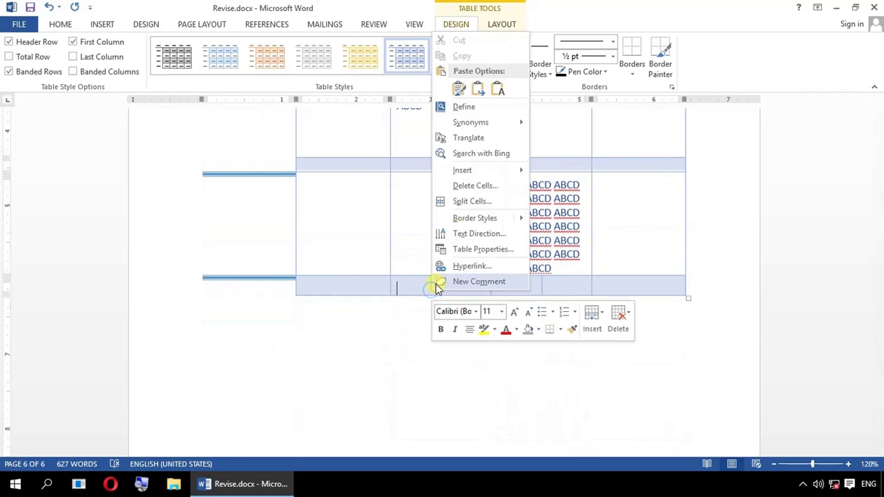
mouse_move(497, 173)
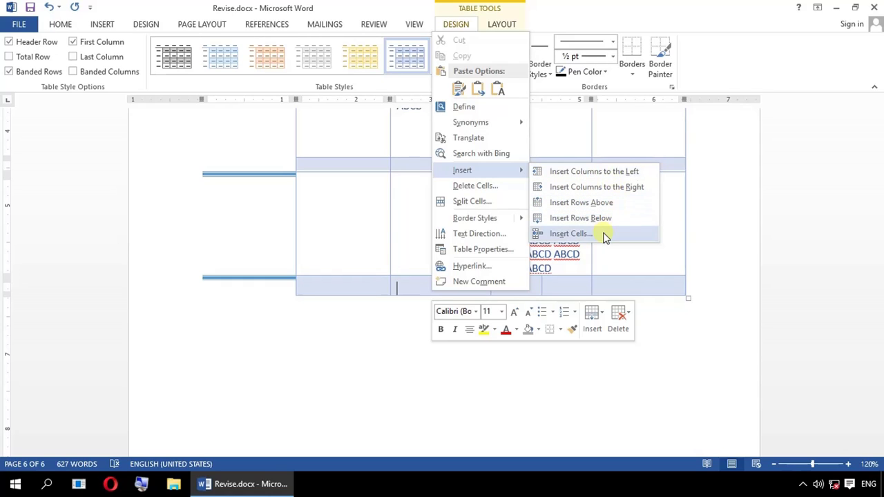
left_click(315, 199)
left_click(327, 161)
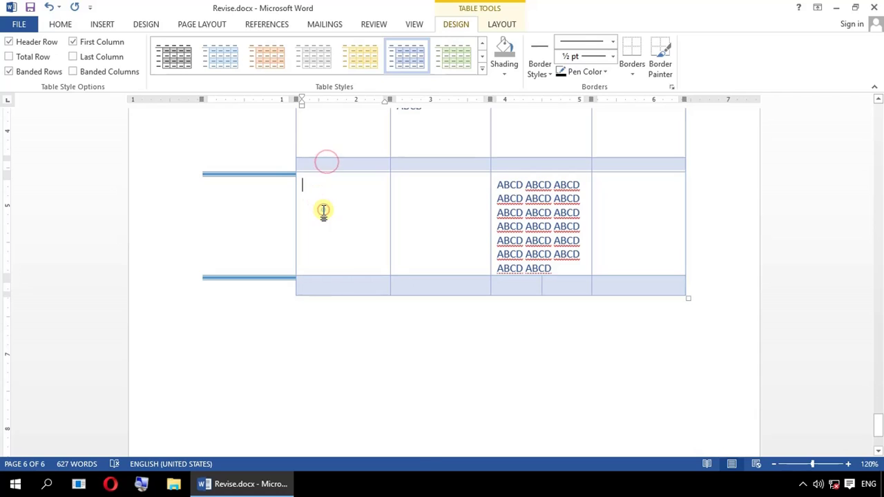
right_click(323, 210)
mouse_move(369, 347)
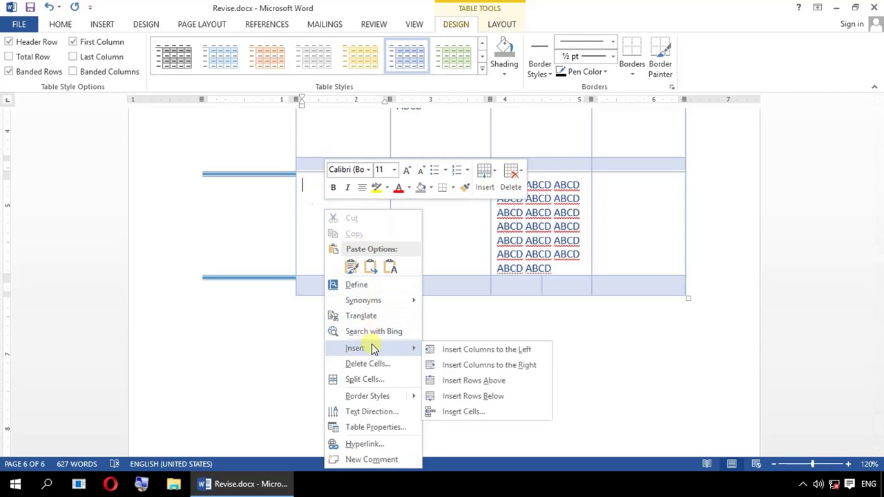
left_click(490, 412)
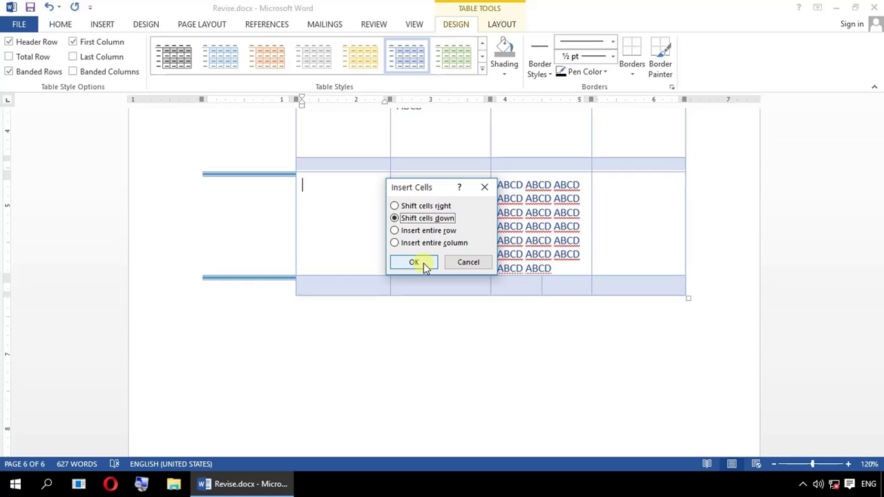
left_click(415, 263)
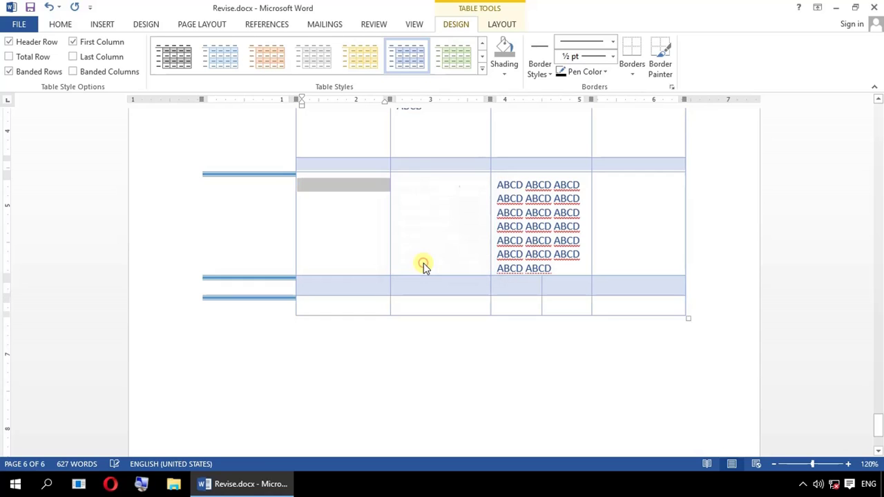
Paint black ½ pt borders with the Border Painter below the third and fourth cells of the single-ABCD row.
left_click(296, 233)
left_click(470, 166)
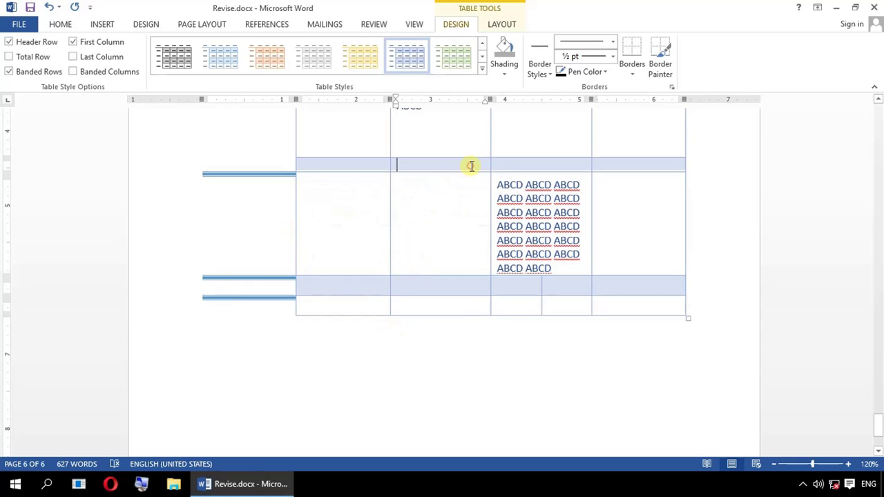
left_click(667, 71)
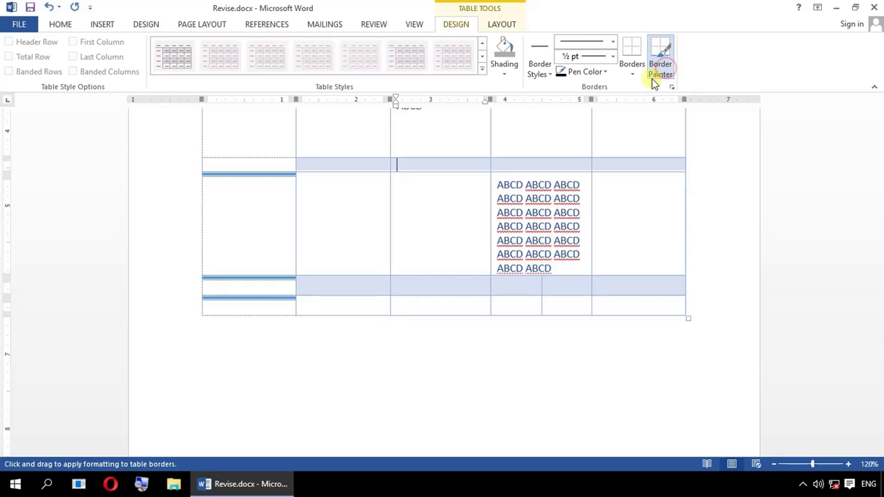
left_click(414, 157)
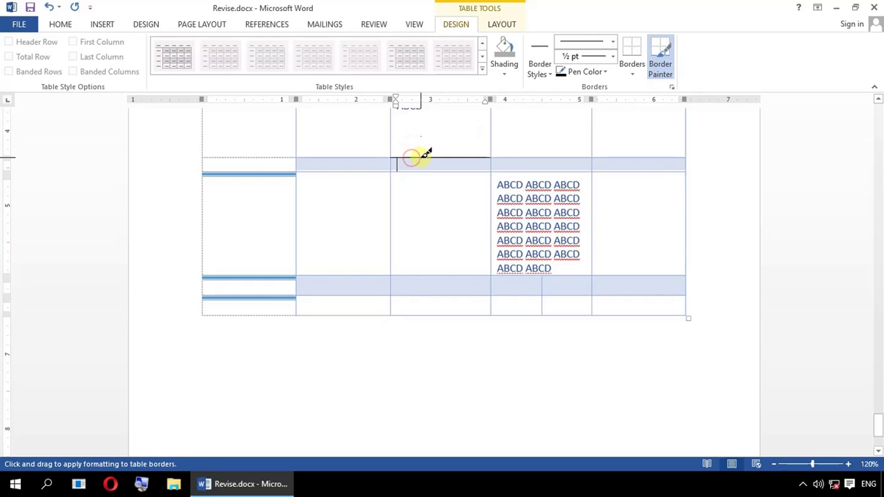
left_click(507, 158)
Change the pen color to red and paint the vertical border between the fourth and fifth columns at the single-ABCD row and the shaded row below.
left_click(597, 72)
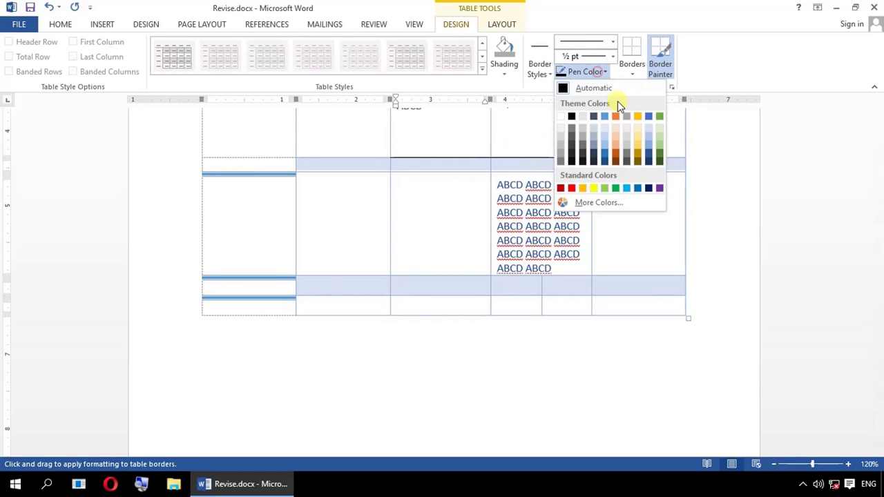
left_click(549, 199)
left_click_drag(507, 170, 586, 172)
left_click(621, 153)
scroll(598, 160, "up", 1)
left_click(592, 158)
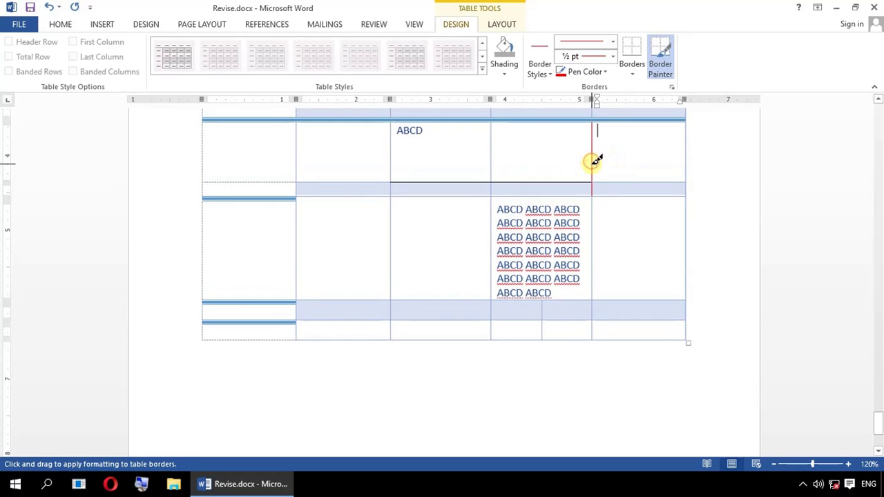
Apply the orange grid table style with a solid header row and banded rows to the table.
left_click(637, 73)
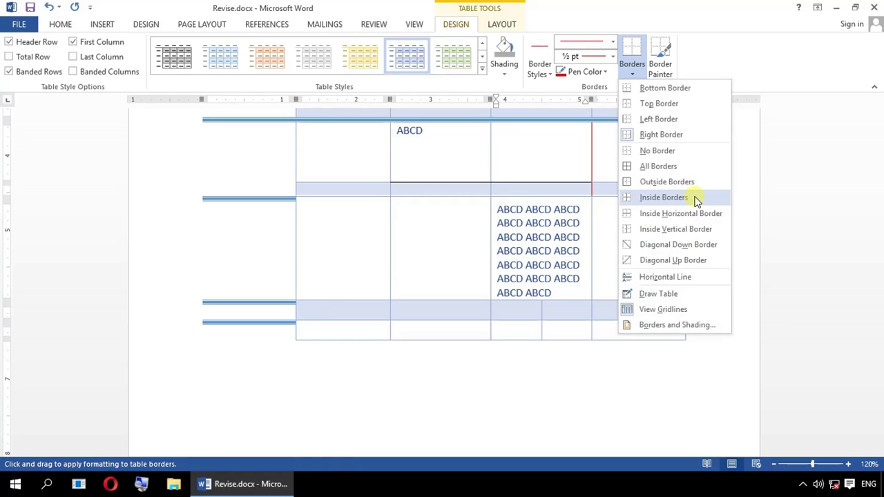
left_click(460, 153)
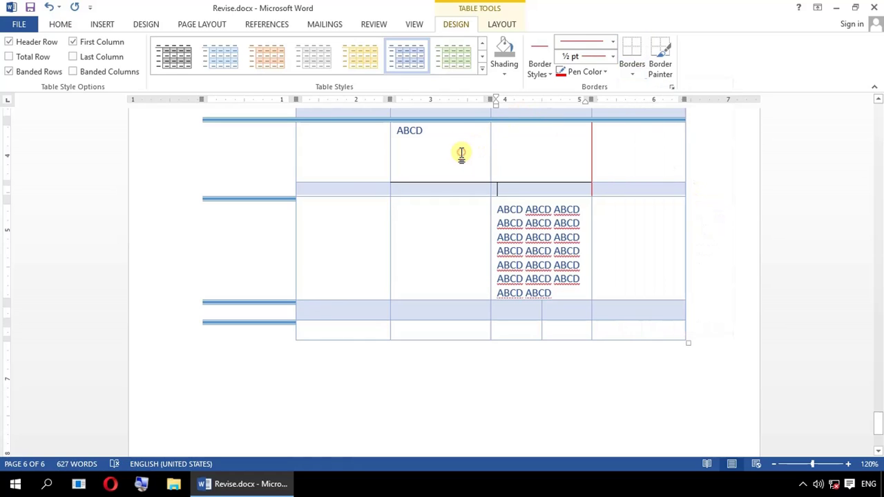
left_click(481, 69)
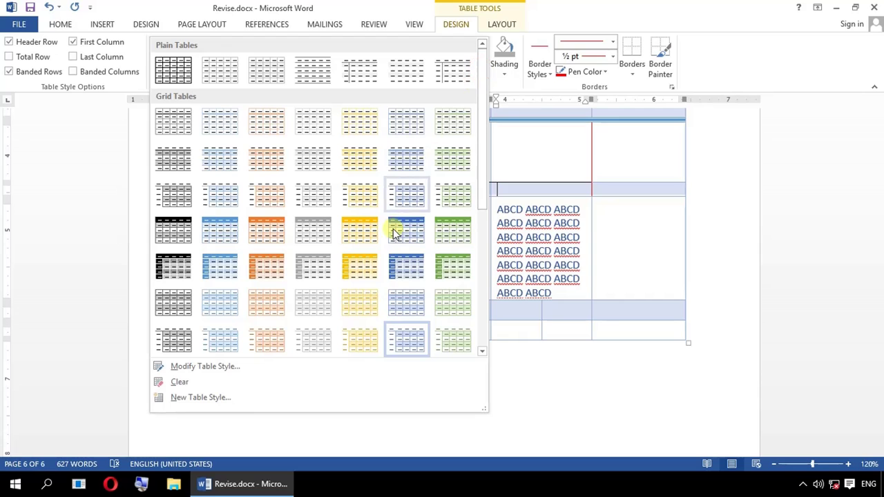
left_click(270, 230)
scroll(587, 257, "up", 6)
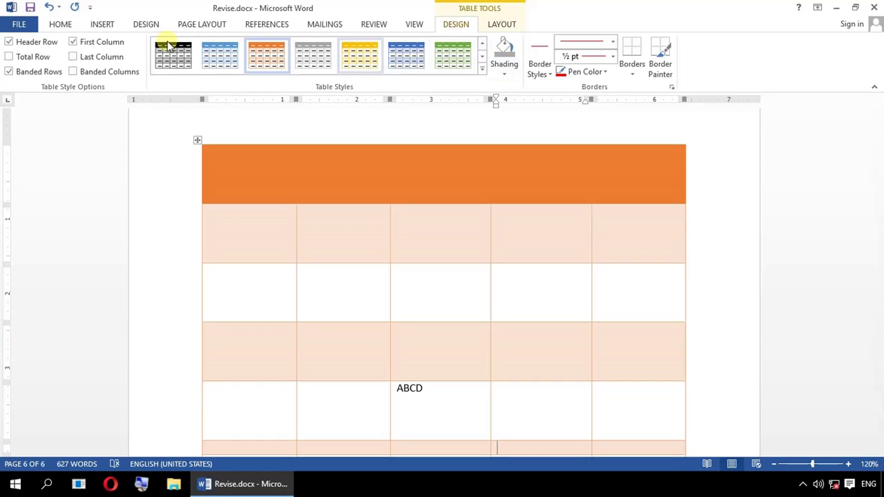
Insert the VD logo picture from a file on the blank line below the table.
left_click(104, 25)
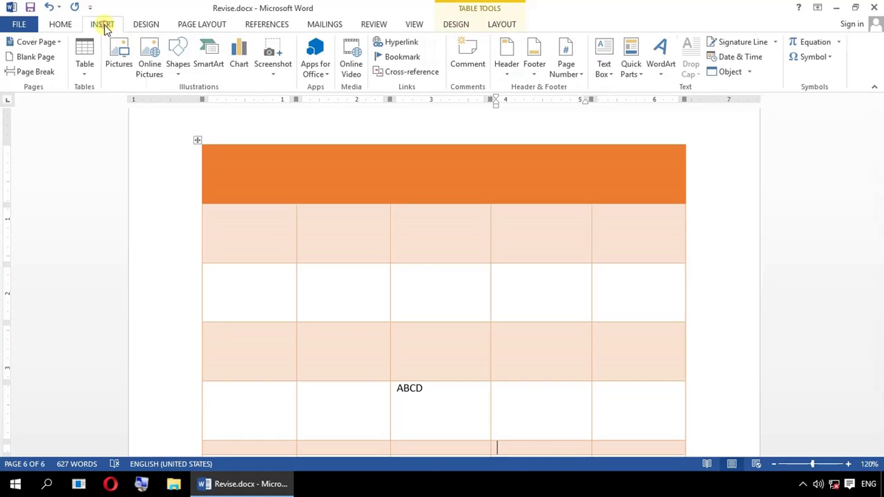
left_click(722, 208)
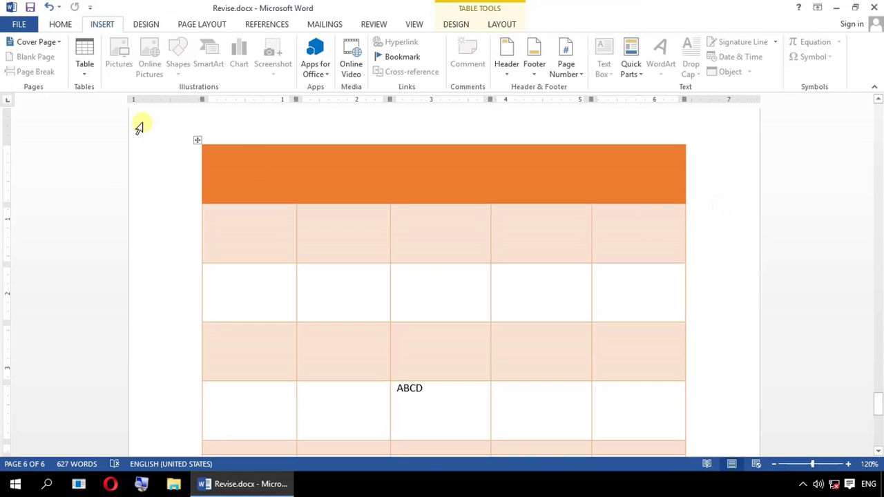
left_click(156, 208)
scroll(207, 204, "down", 10)
left_click(525, 318)
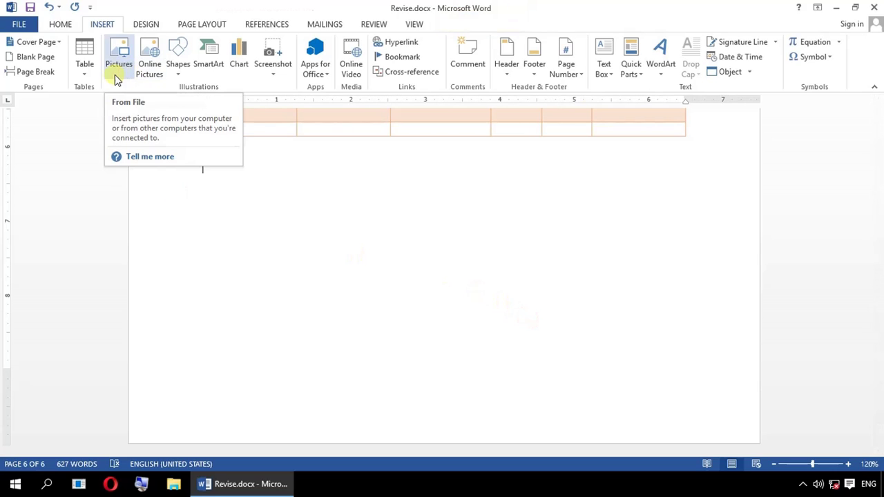
right_click(333, 249)
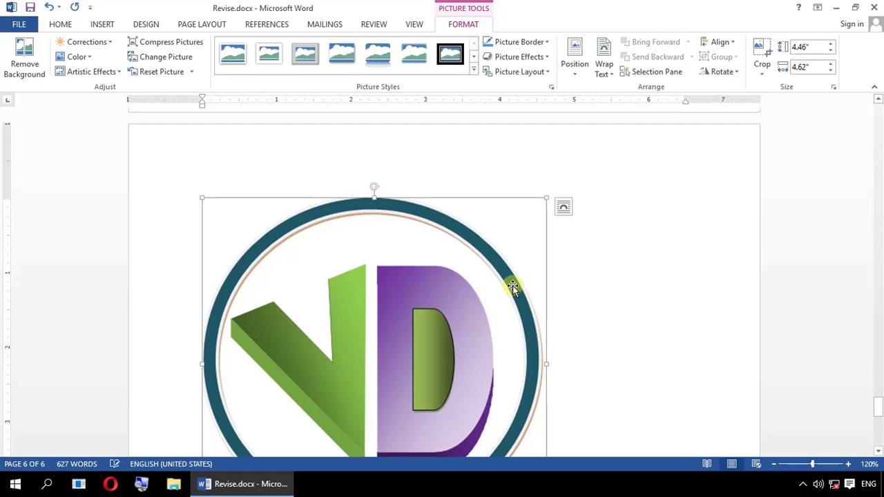
Shrink the VD logo proportionally to about 2.44" high and 2.52" wide.
scroll(511, 276, "down", 3)
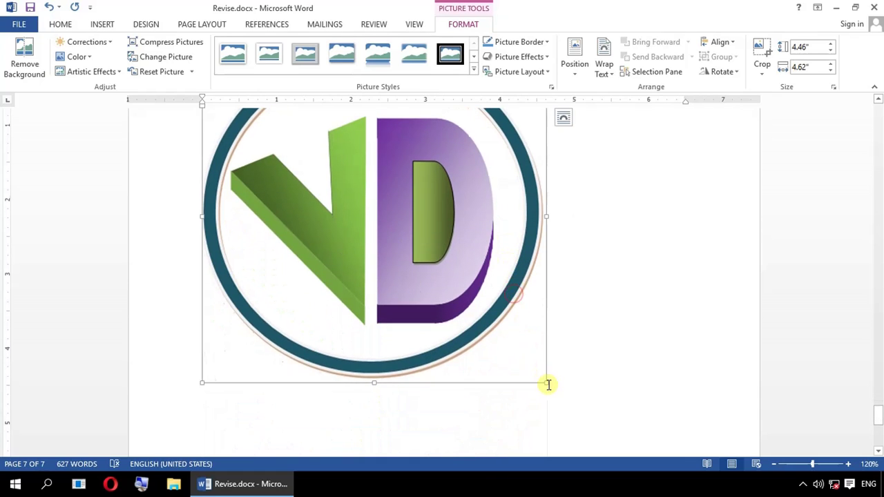
left_click_drag(547, 383, 390, 184)
scroll(631, 279, "up", 3)
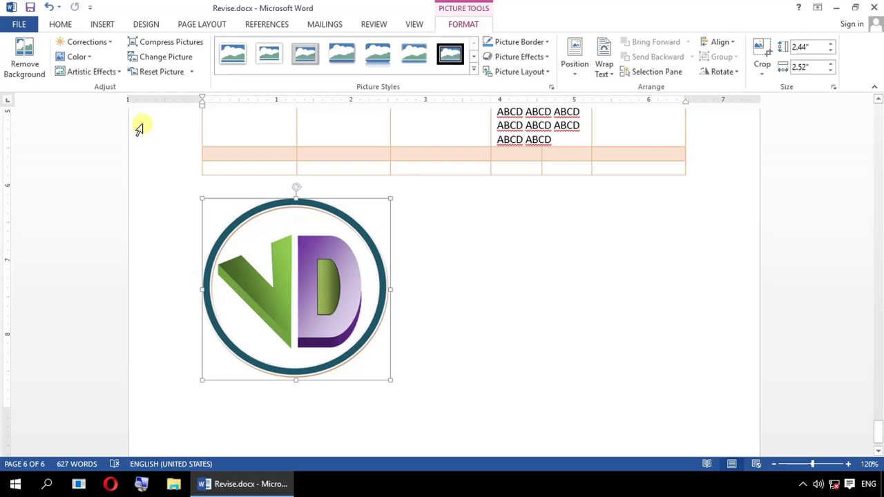
Apply the darker, lower-contrast correction from the second row and second column of the Brightness/Contrast presets to the logo.
left_click(87, 43)
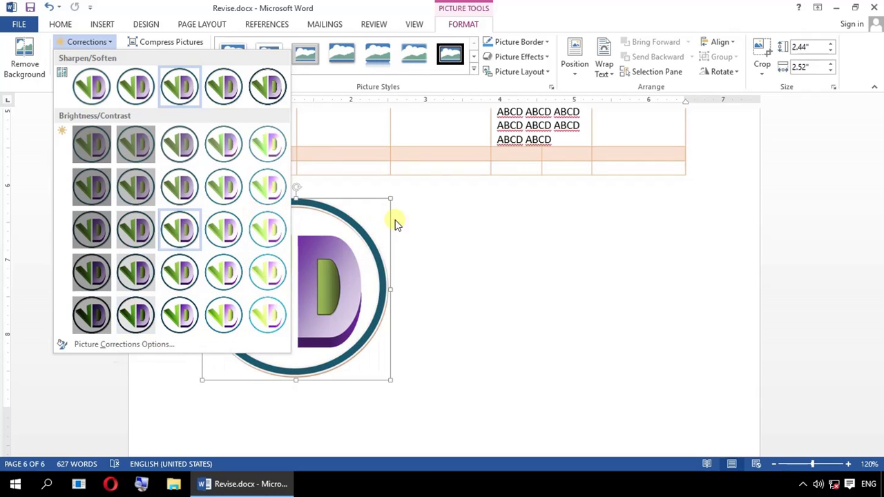
left_click(125, 183)
left_click(468, 327)
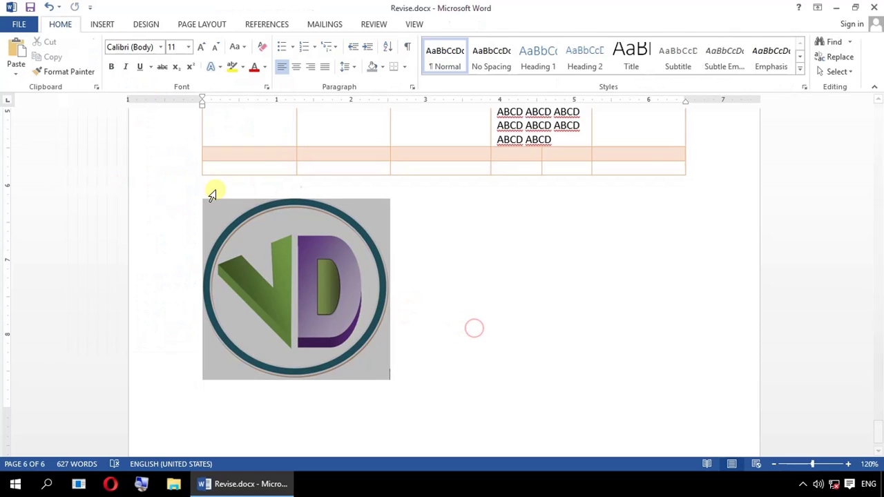
Recolor the logo with the gold variation and preview artistic effects without applying one.
left_click(315, 306)
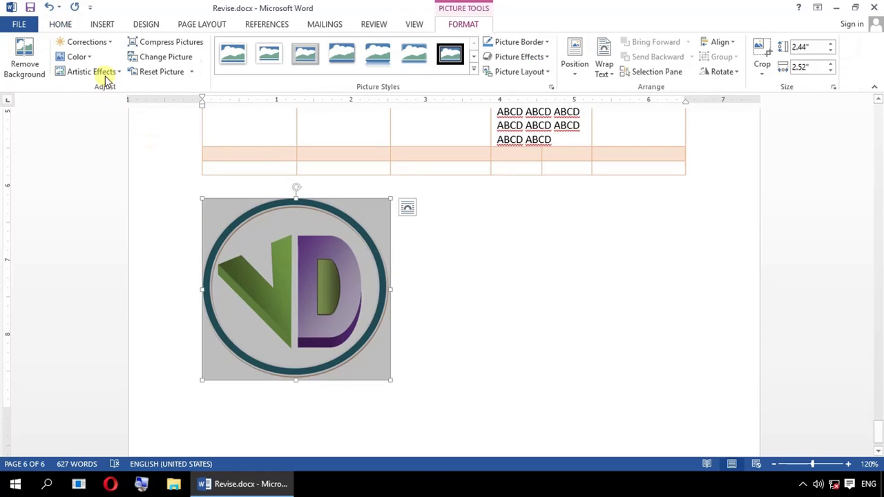
left_click(87, 58)
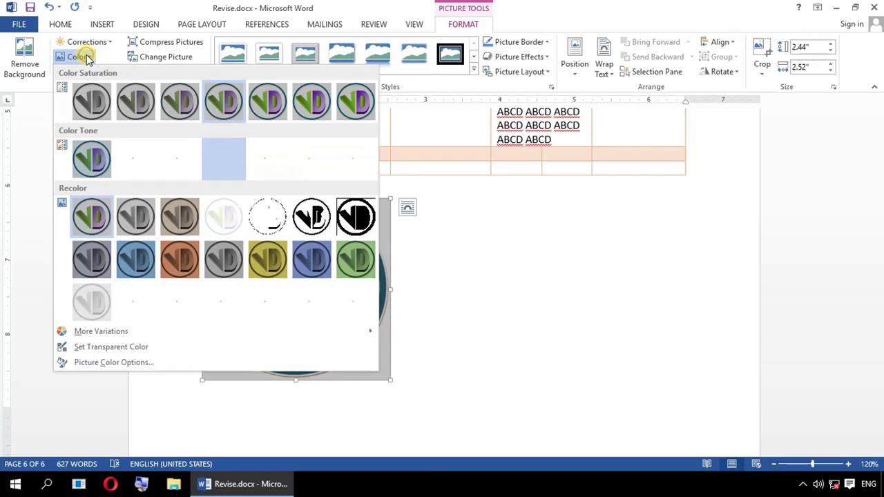
left_click(265, 255)
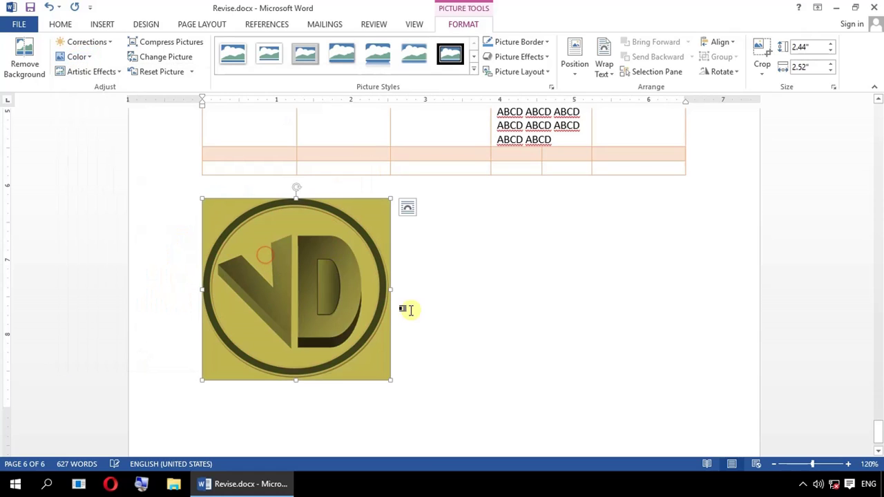
left_click(116, 73)
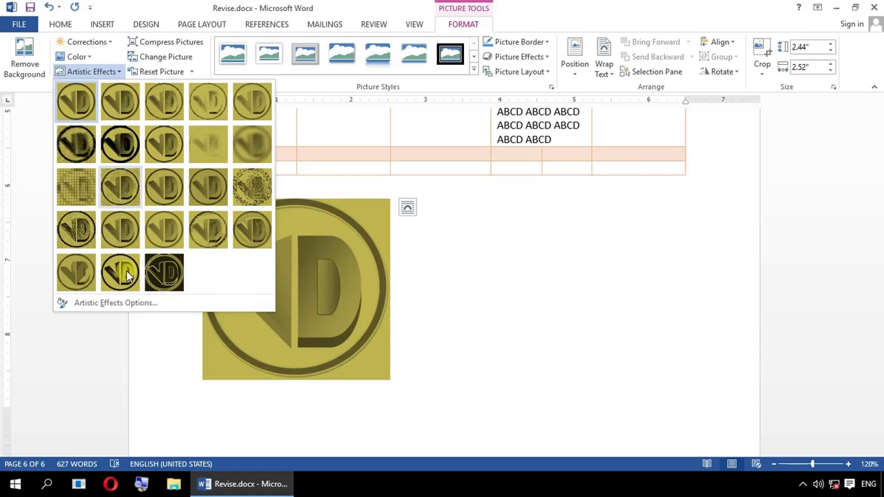
left_click(505, 299)
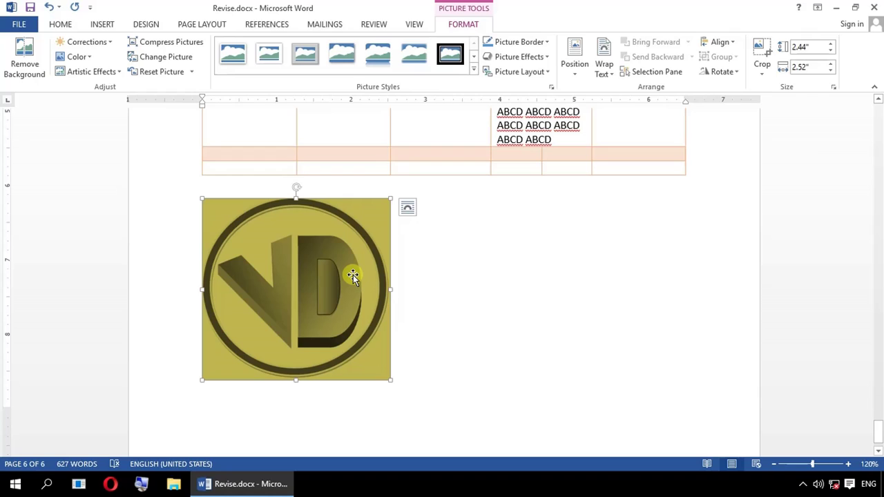
Apply the black beveled oval picture style with a shadow beneath to the logo and view it on the page.
left_click(474, 73)
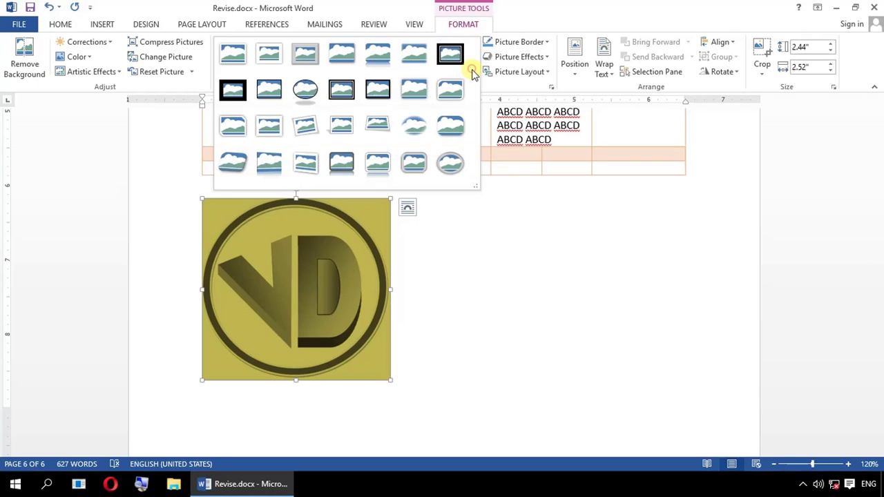
left_click(302, 91)
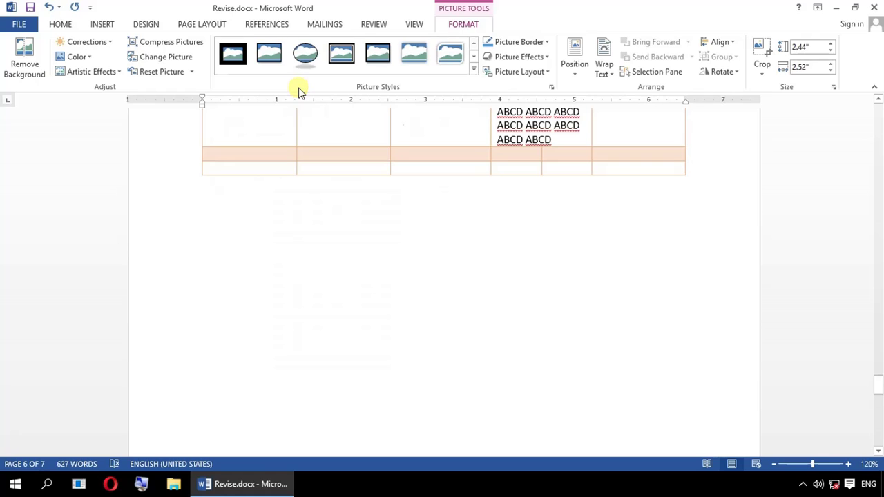
left_click(332, 277)
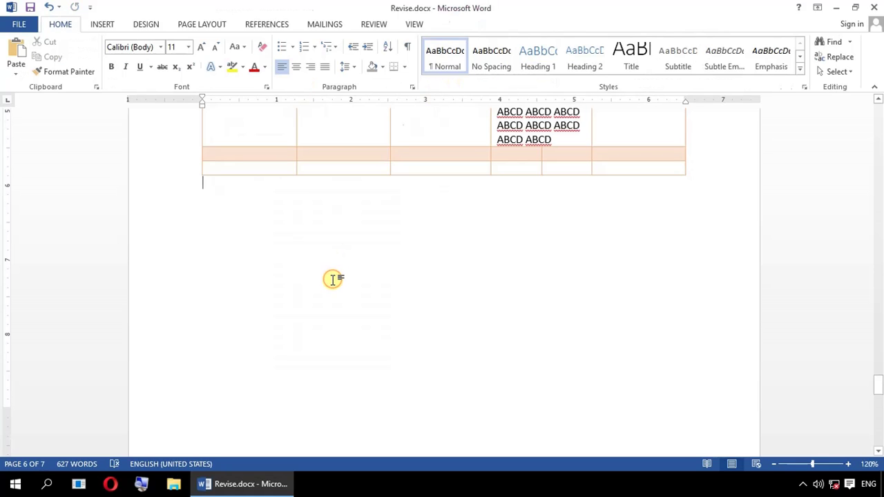
scroll(332, 279, "up", 4)
scroll(332, 279, "down", 10)
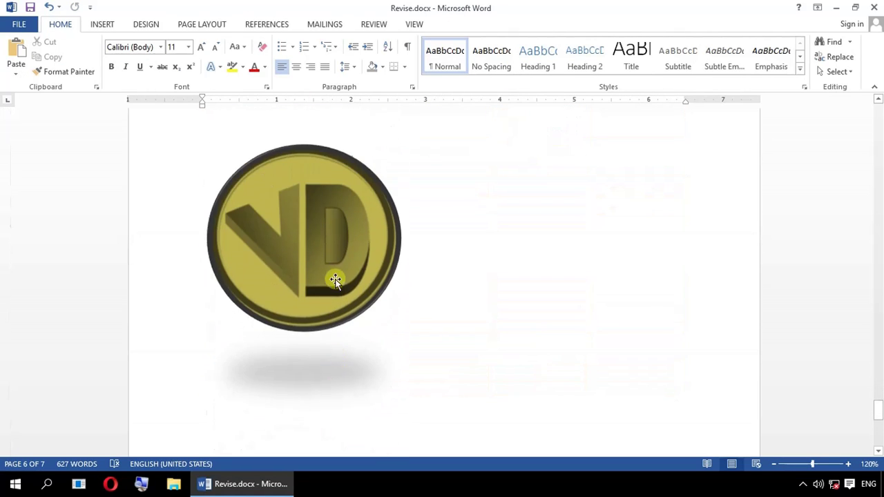
Apply the double black frame picture style to the logo and set its border weight to ¼ pt.
left_click(343, 234)
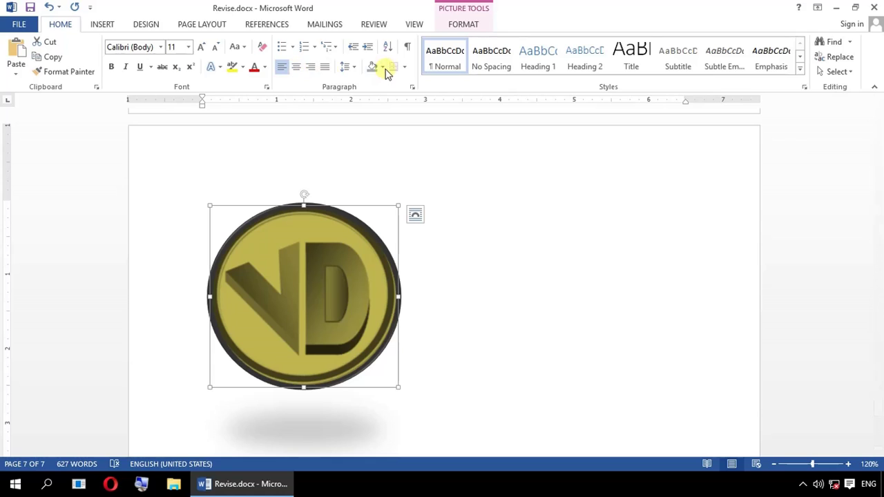
double_click(297, 365)
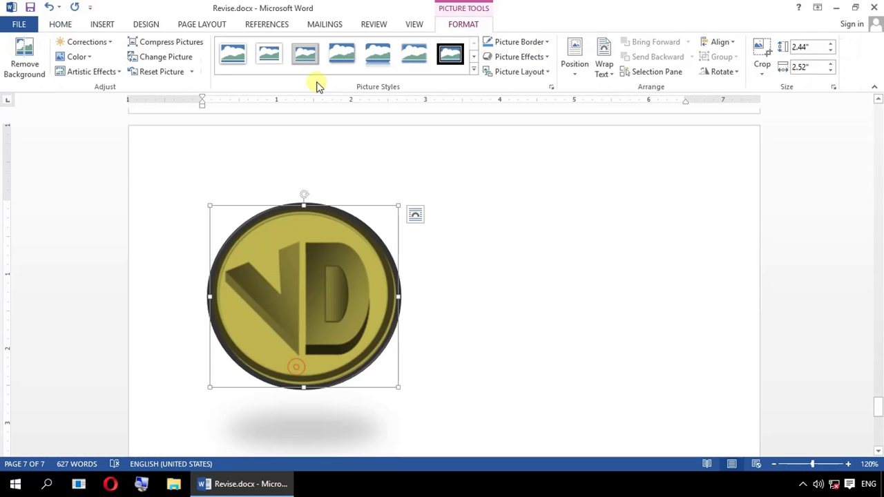
left_click(454, 63)
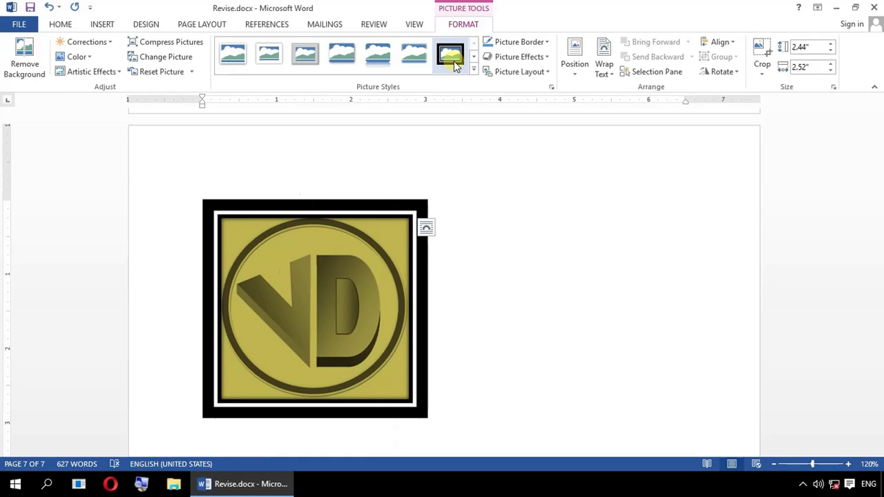
left_click(542, 47)
mouse_move(540, 190)
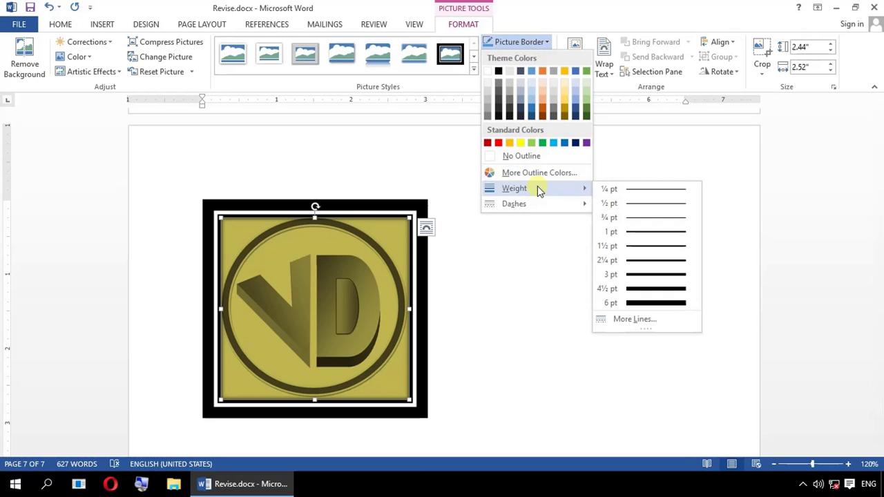
left_click(632, 190)
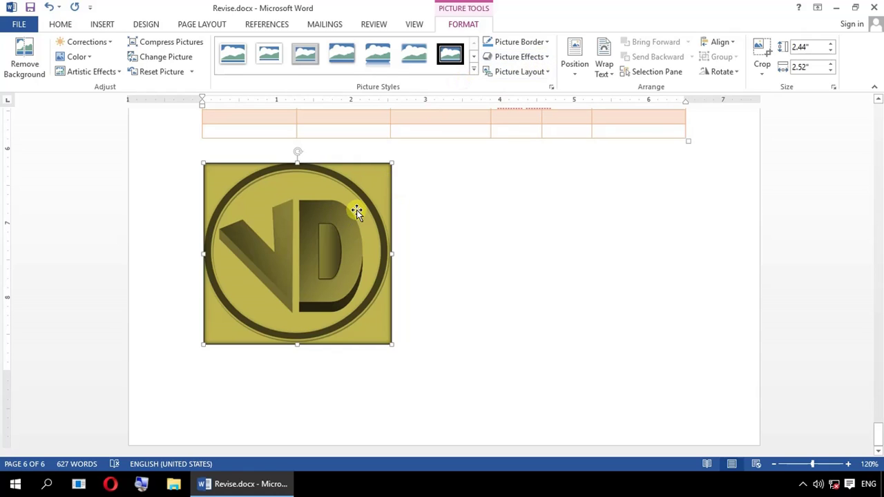
Add an outer shadow offset toward the bottom of the logo picture.
left_click(535, 58)
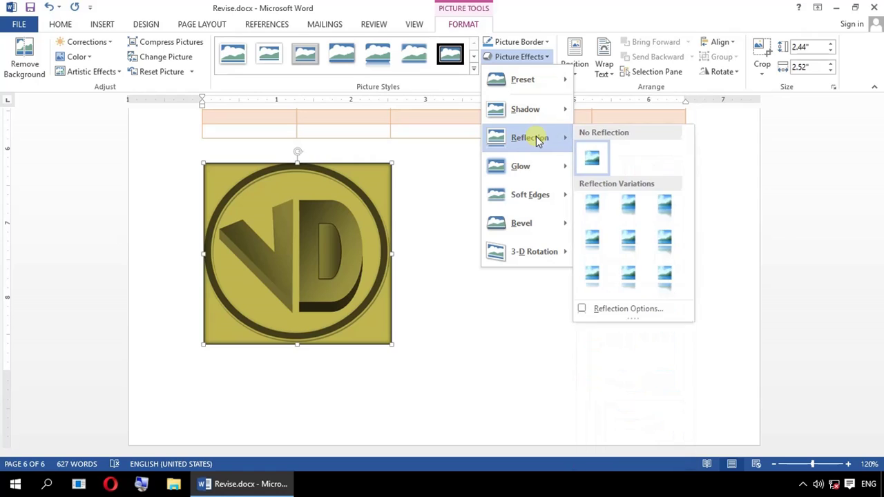
mouse_move(540, 178)
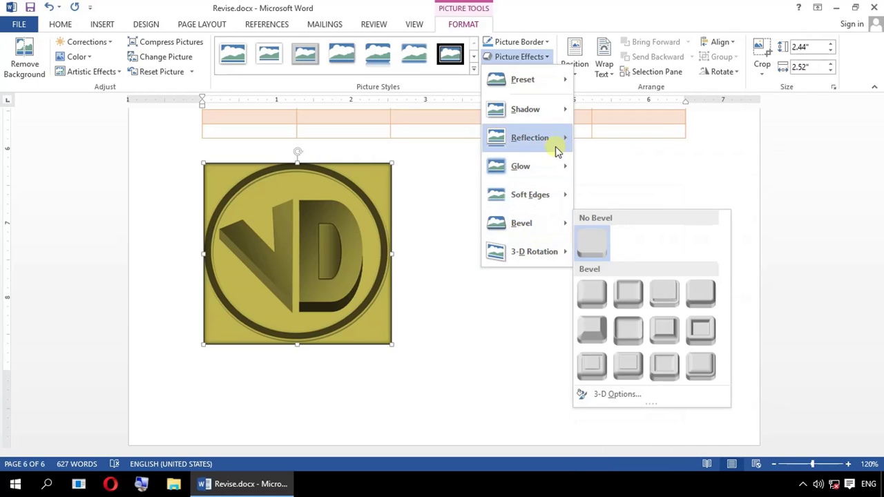
mouse_move(544, 110)
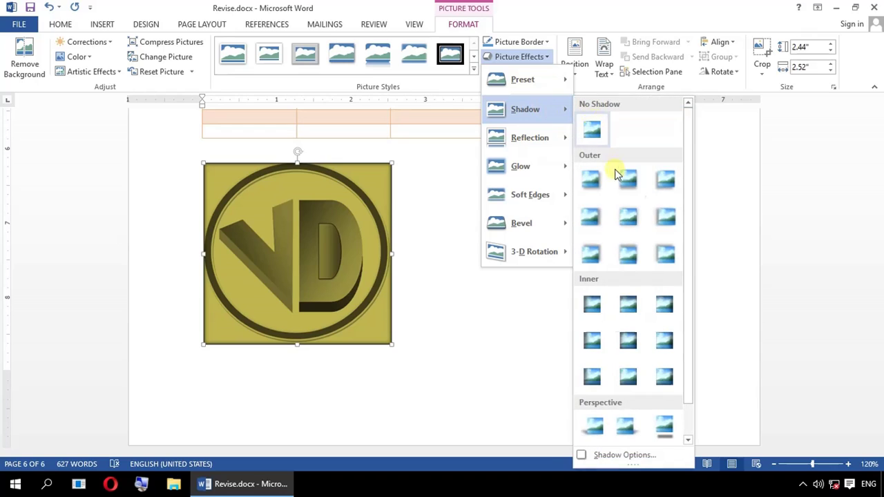
left_click(617, 175)
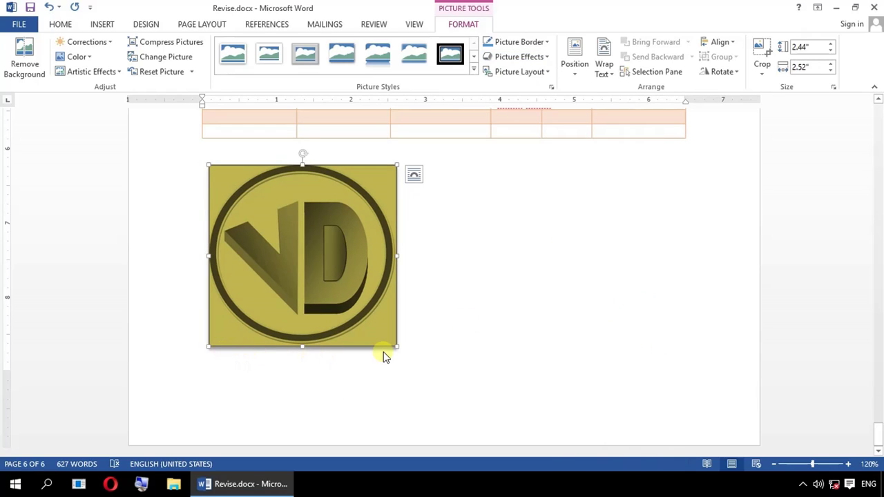
Examine the picture layouts and the text-wrapping position options available for the logo.
left_click(542, 73)
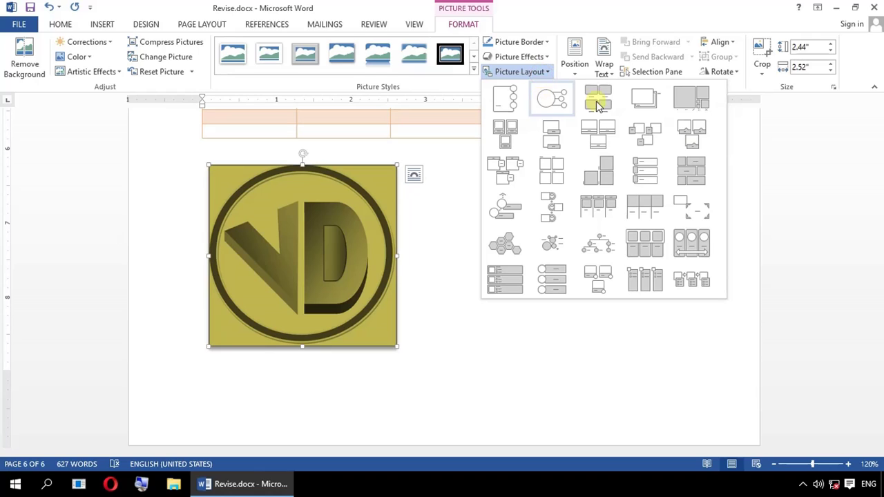
left_click(700, 320)
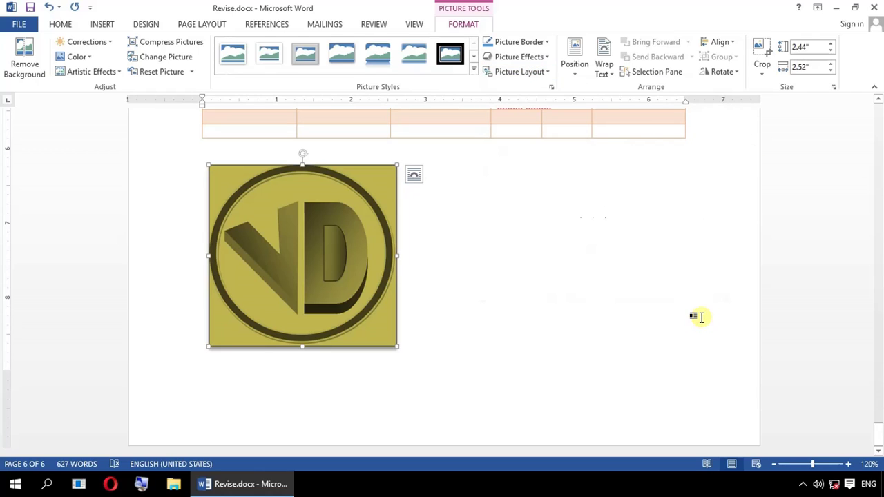
left_click(575, 66)
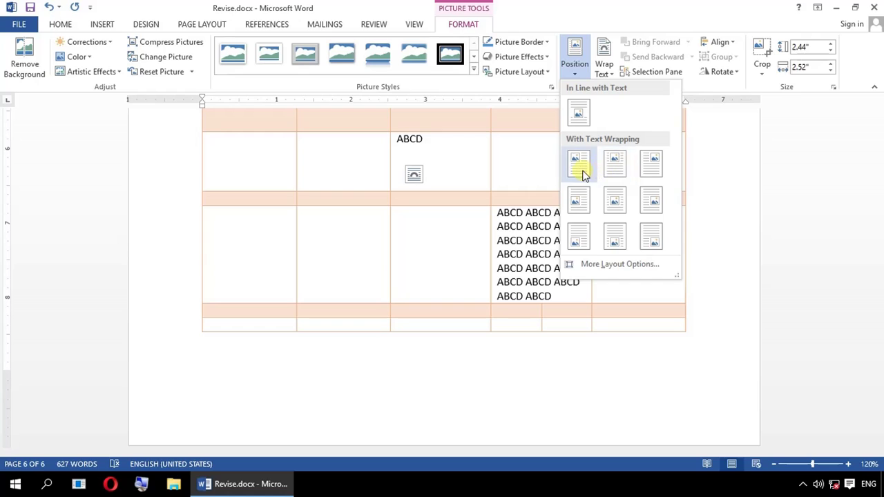
left_click(636, 341)
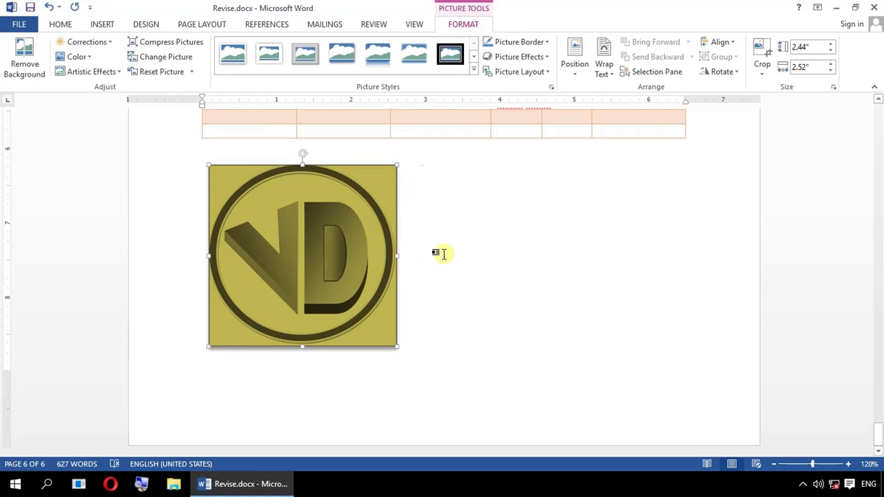
scroll(444, 253, "up", 15)
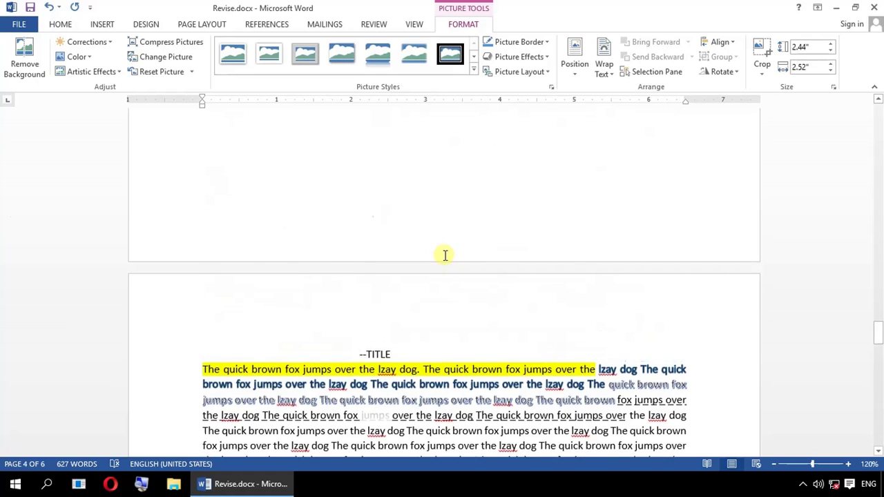
Paste the logo picture into the fox paragraph below TITLE and set its text wrapping to In Line with Text.
scroll(445, 255, "down", 2)
left_click(392, 319)
key("ctrl+v")
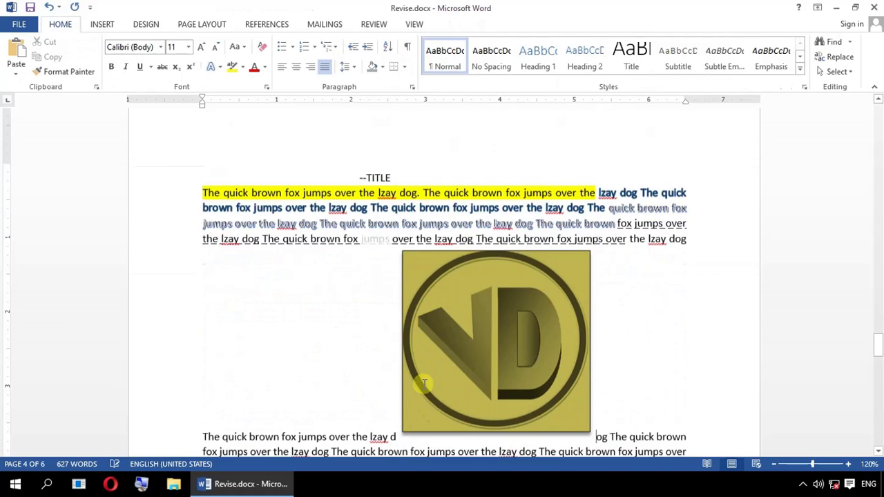
left_click(428, 288)
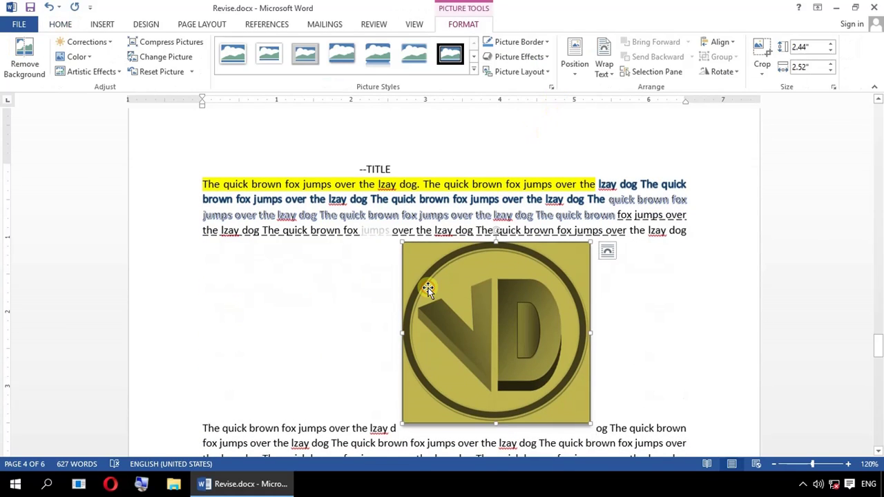
left_click(604, 67)
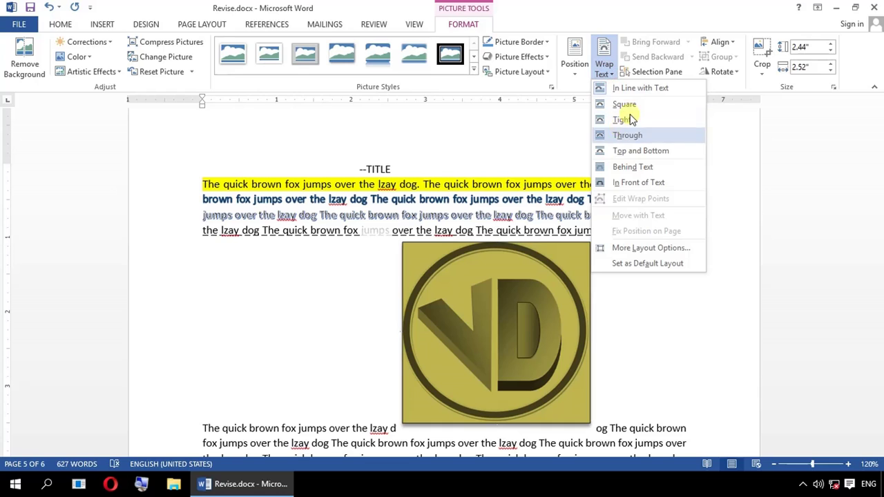
left_click(640, 88)
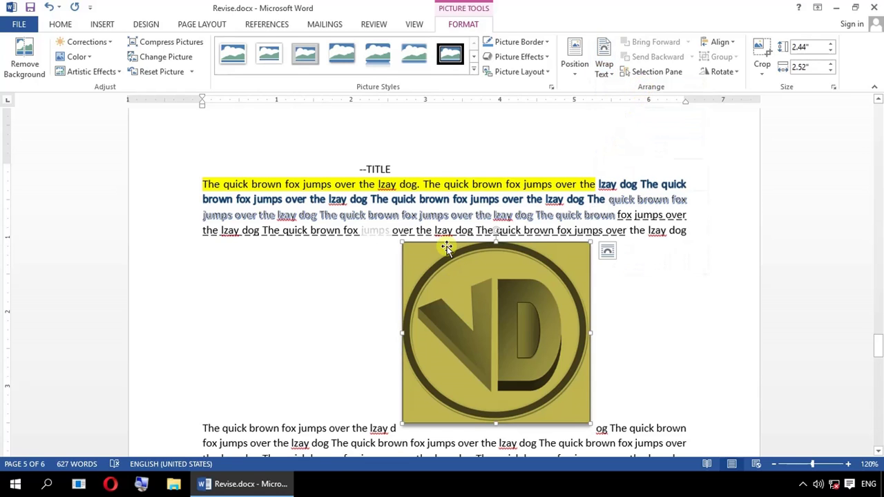
Set the pasted logo's layout to Square text wrapping so the paragraph flows around it.
left_click_drag(308, 167, 552, 242)
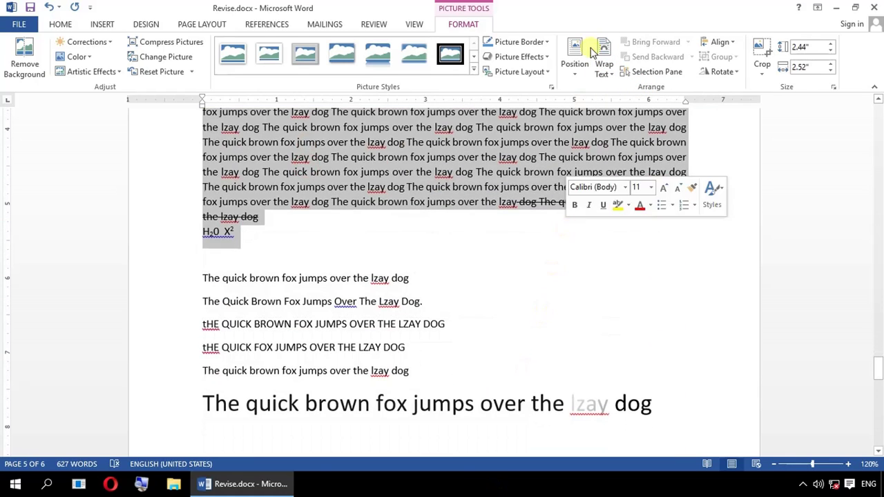
scroll(537, 290, "up", 5)
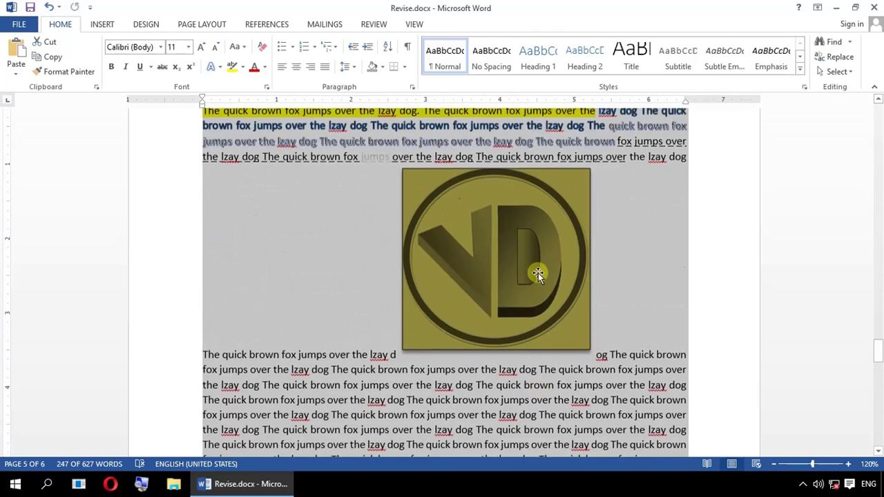
left_click(529, 269)
left_click(607, 177)
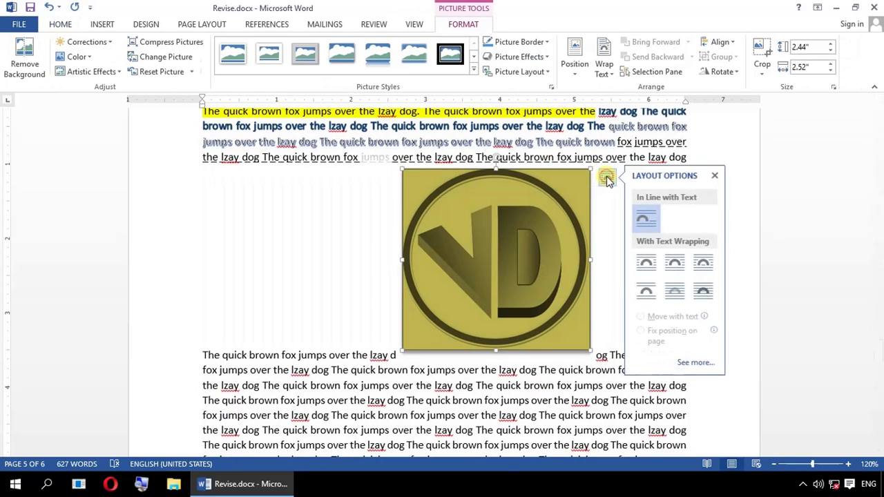
left_click(646, 263)
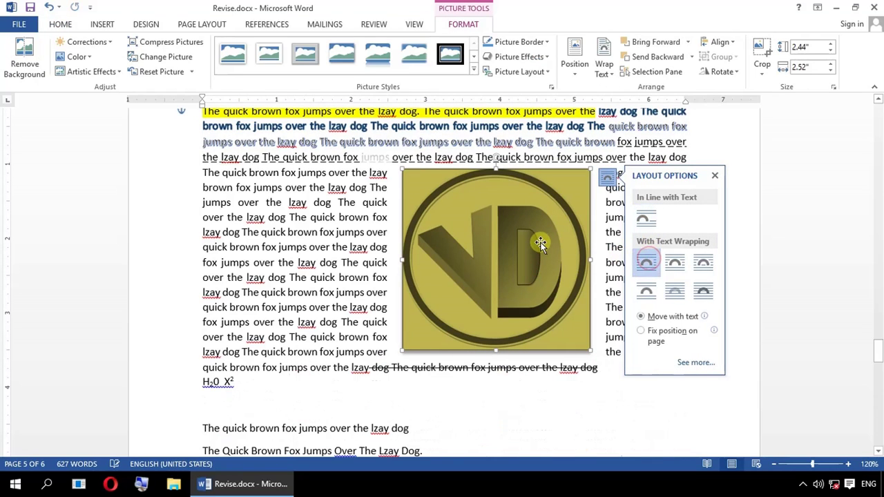
left_click(715, 176)
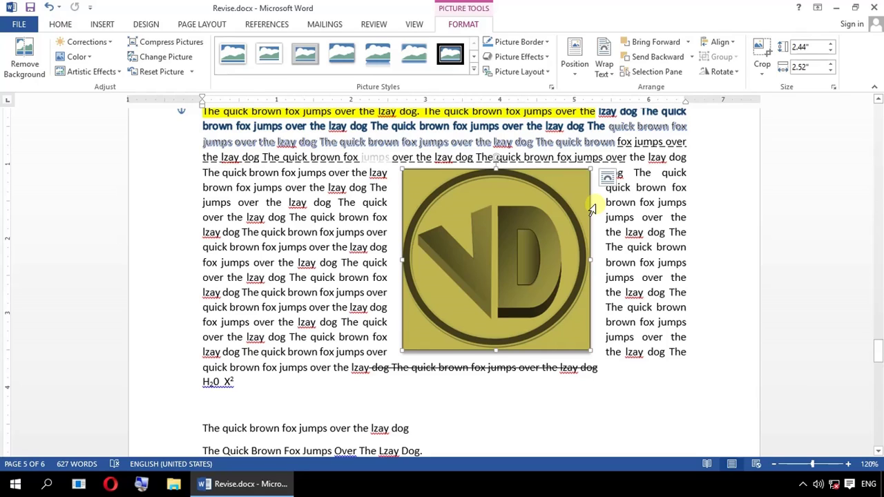
left_click(689, 42)
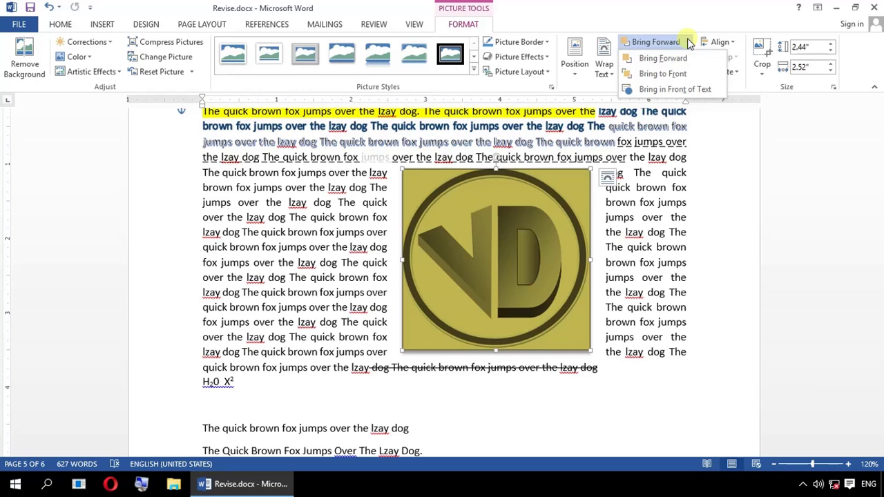
left_click(687, 40)
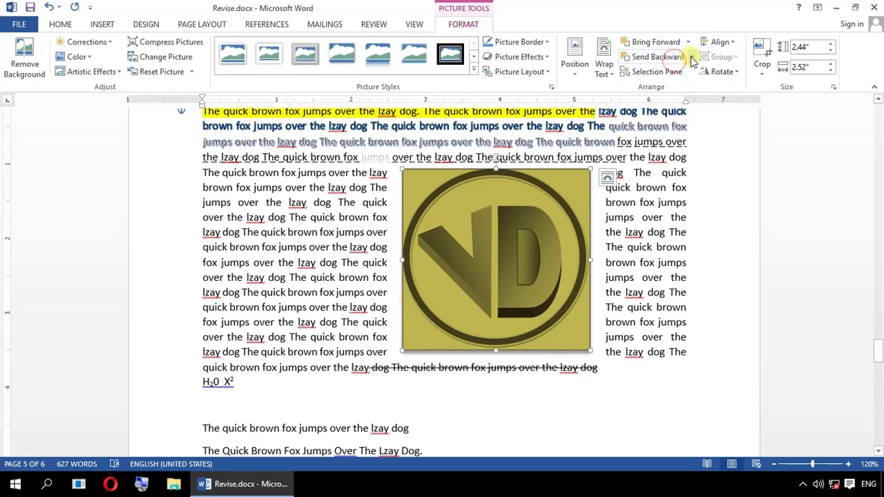
left_click(692, 58)
left_click(691, 57)
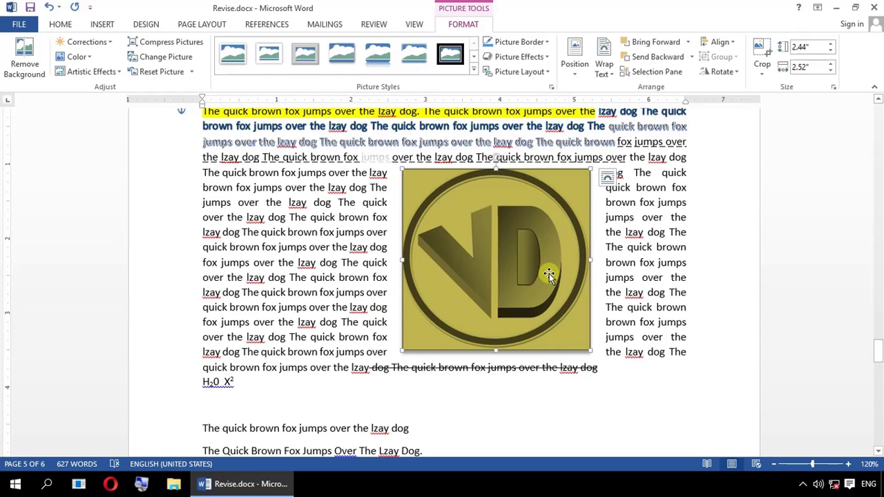
Duplicate the logo so the copy overlaps the original toward its lower right, and recolor the copy in grayscale.
left_click_drag(549, 272, 626, 310)
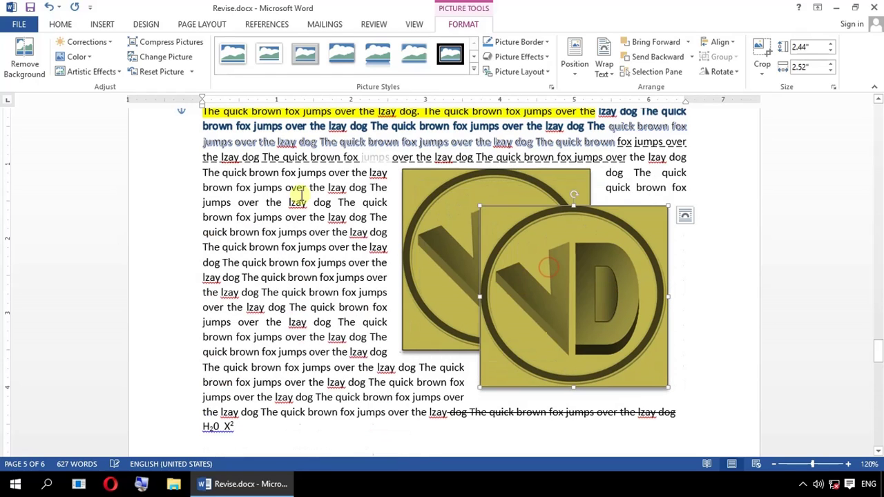
left_click(107, 72)
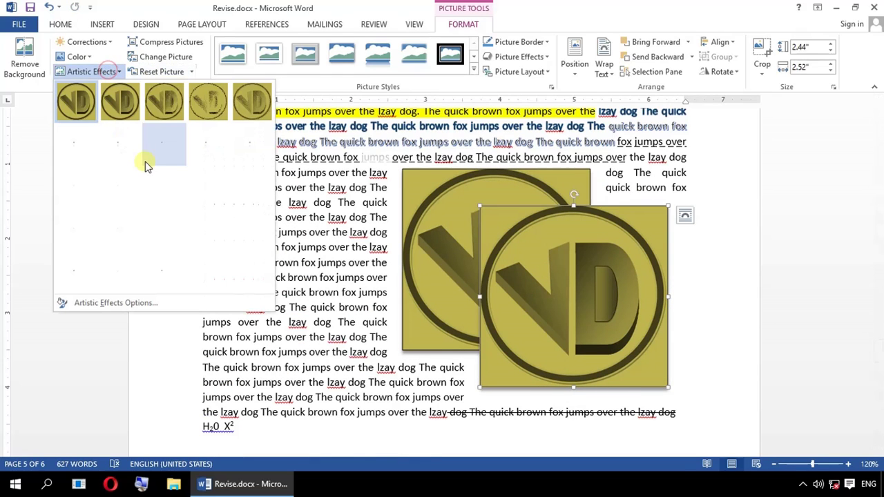
left_click(78, 57)
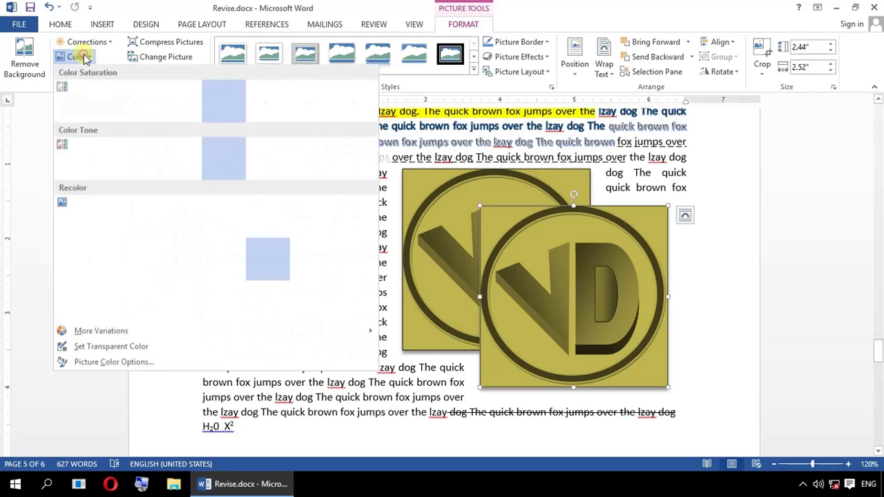
left_click(136, 214)
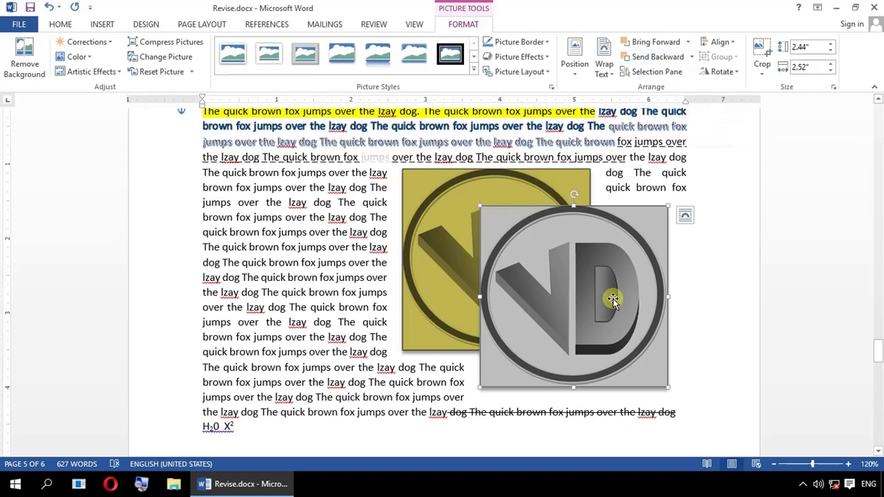
Send the gray logo copy to the back and move the gold logo down and left, level with the gray one.
left_click(691, 57)
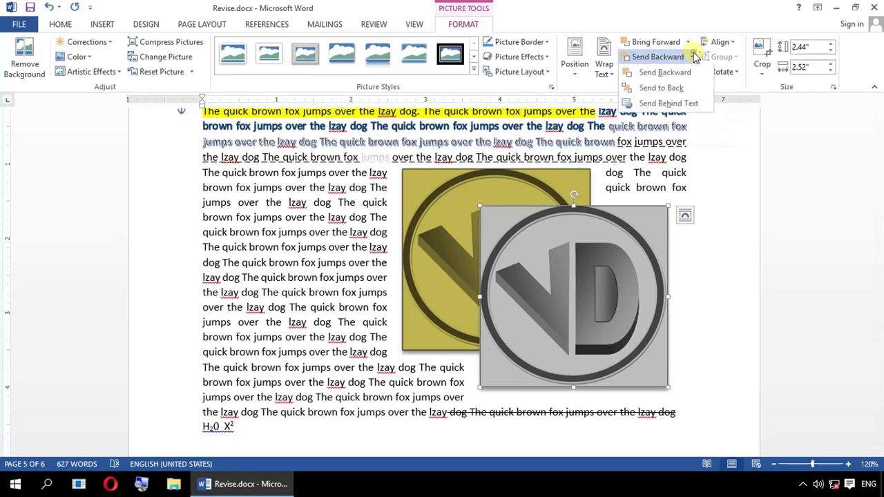
left_click(677, 89)
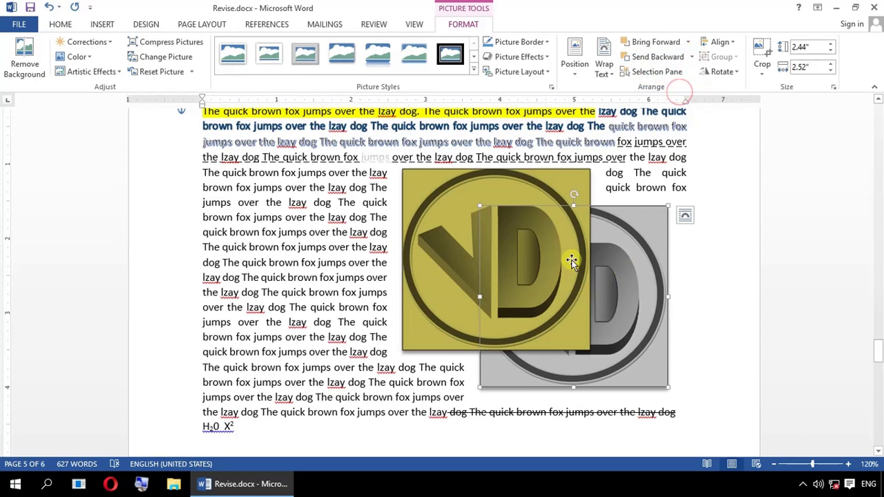
left_click(551, 182)
left_click_drag(535, 236, 510, 257)
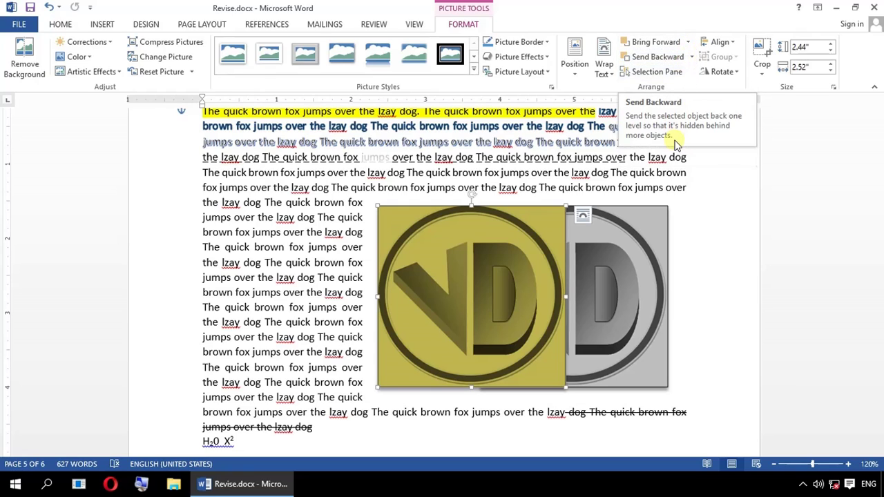
Rotate the gold logo right 90° and try flipping it horizontally and vertically.
left_click(736, 72)
left_click(740, 87)
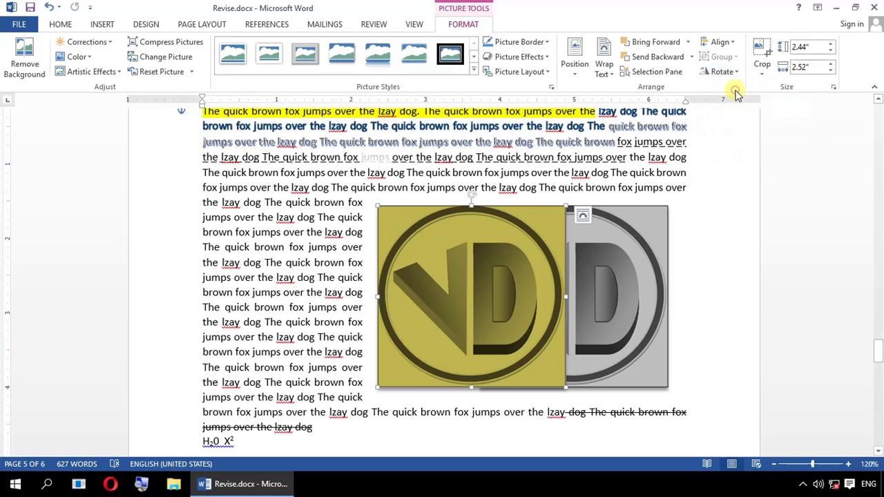
left_click(721, 72)
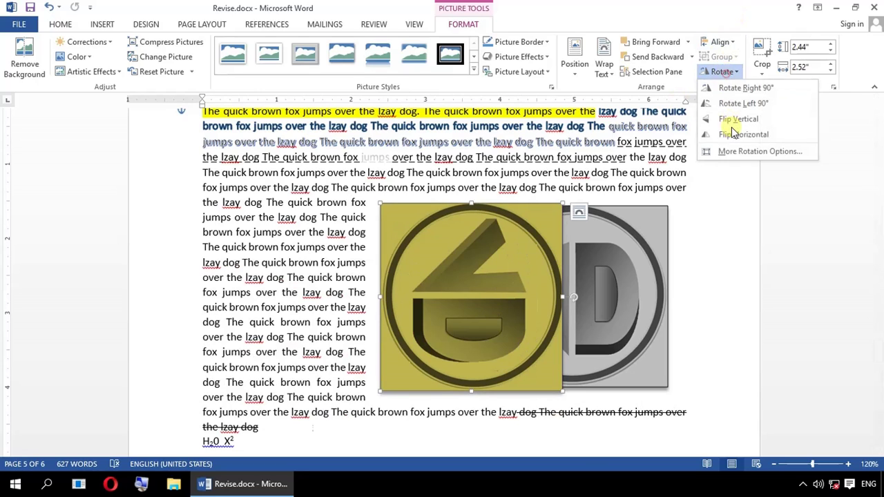
left_click(731, 130)
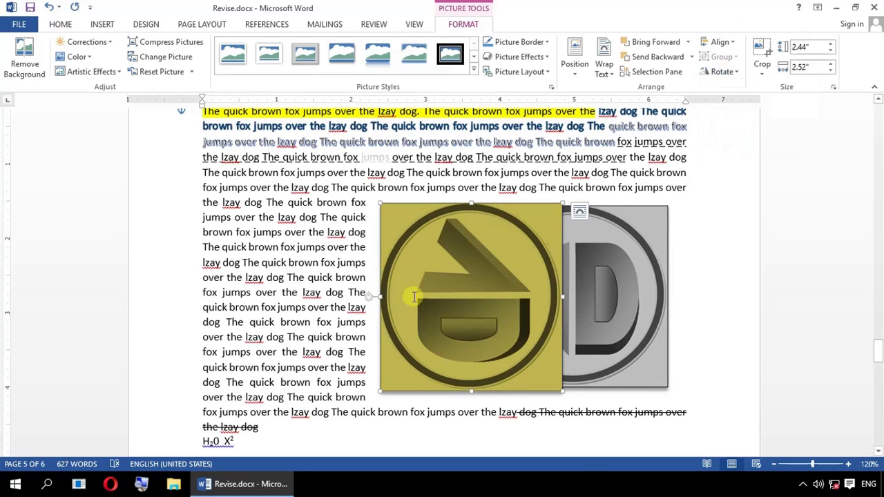
left_click(720, 72)
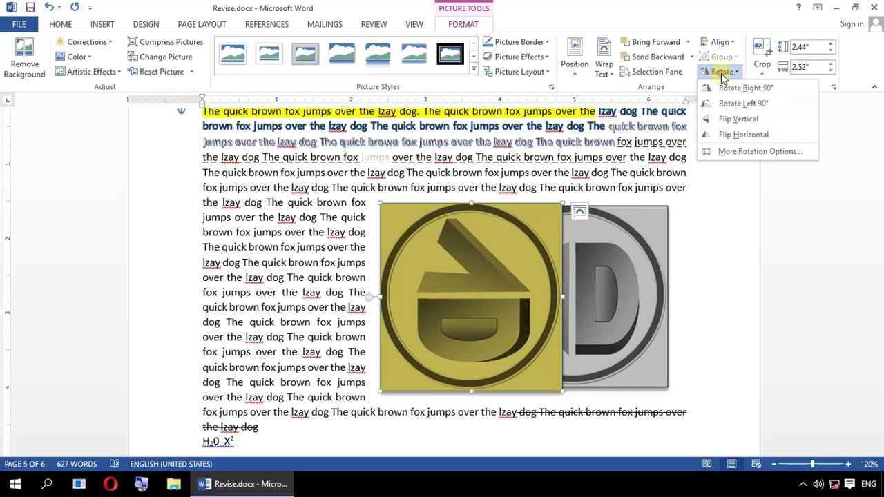
left_click(740, 121)
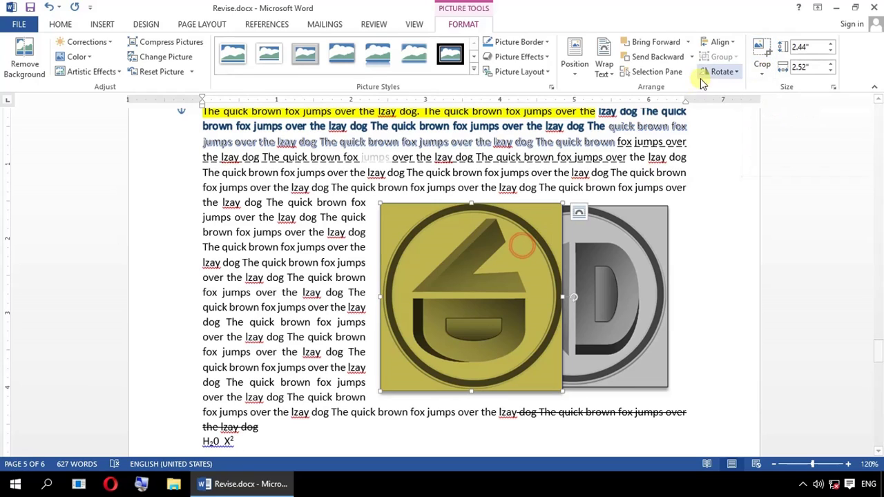
Crop the gold logo to its lower-right part, about 1.42" high by 1.76" wide, and shift the image slightly upward inside the crop.
left_click(763, 69)
left_click(584, 283)
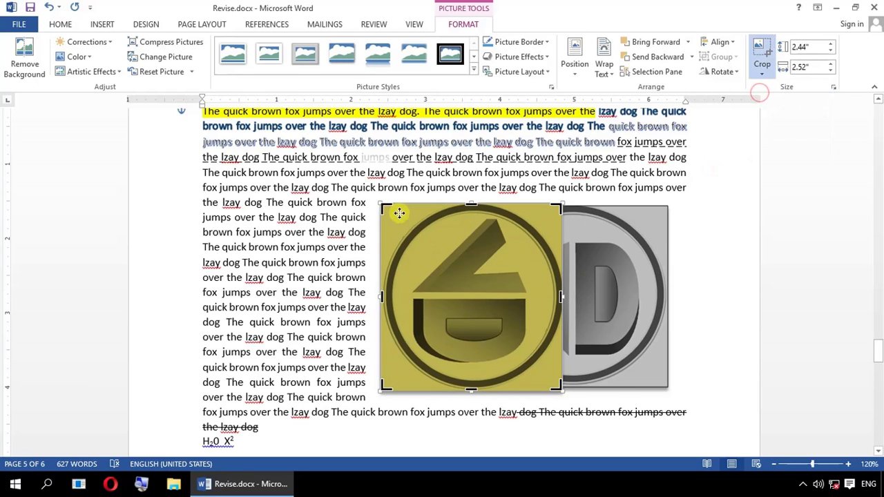
left_click_drag(389, 211, 457, 263)
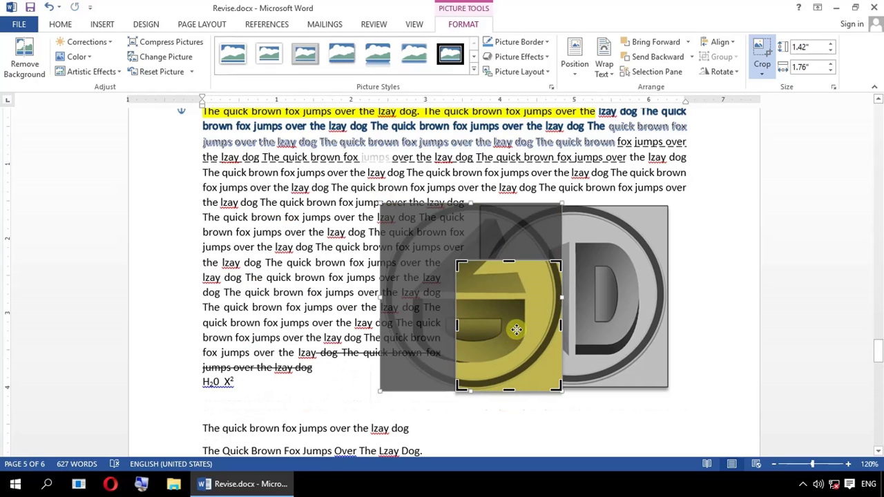
mouse_move(523, 324)
left_mouse_down()
mouse_move(617, 235)
mouse_move(330, 330)
mouse_move(335, 318)
mouse_move(524, 315)
left_mouse_up()
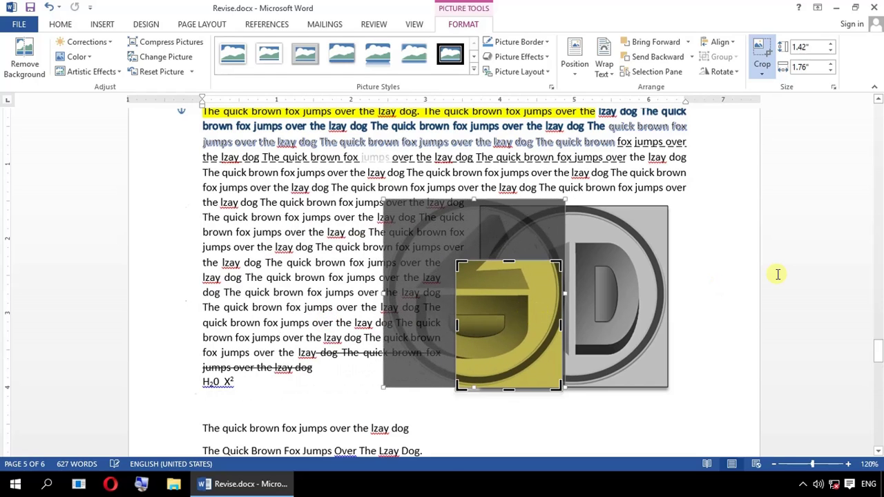
left_click(683, 283)
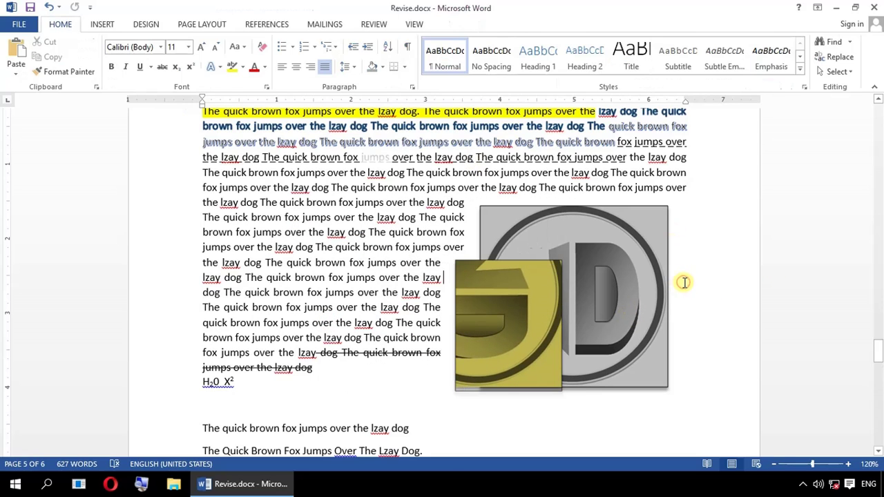
Insert a rounded rectangle about 1.65" high by 2.06" wide beside the logo below the table on page 6.
scroll(683, 282, "down", 3)
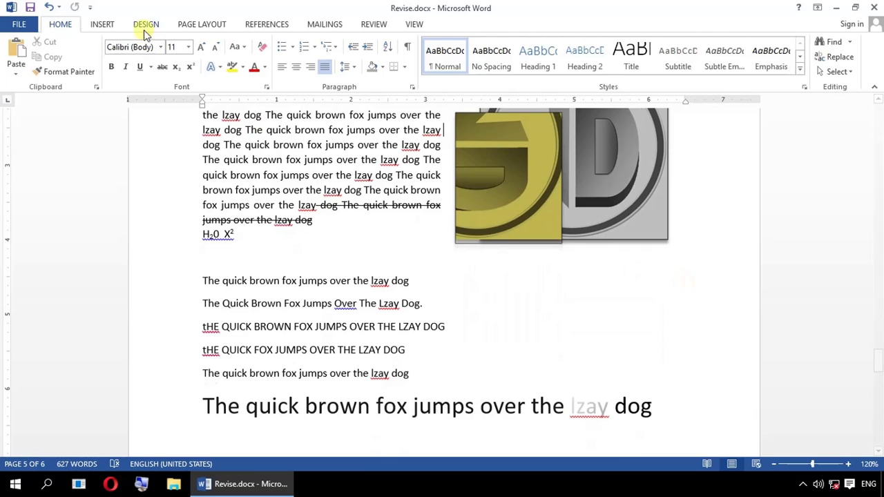
left_click(101, 24)
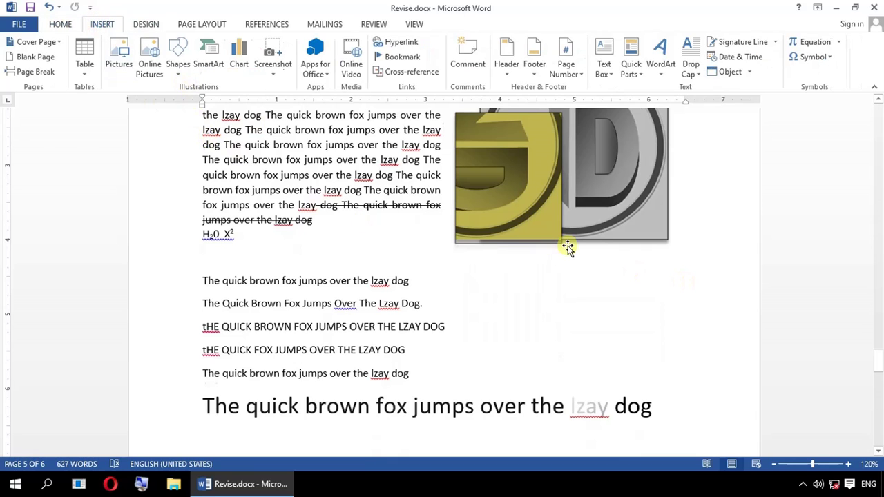
scroll(566, 246, "down", 3)
scroll(566, 247, "down", 20)
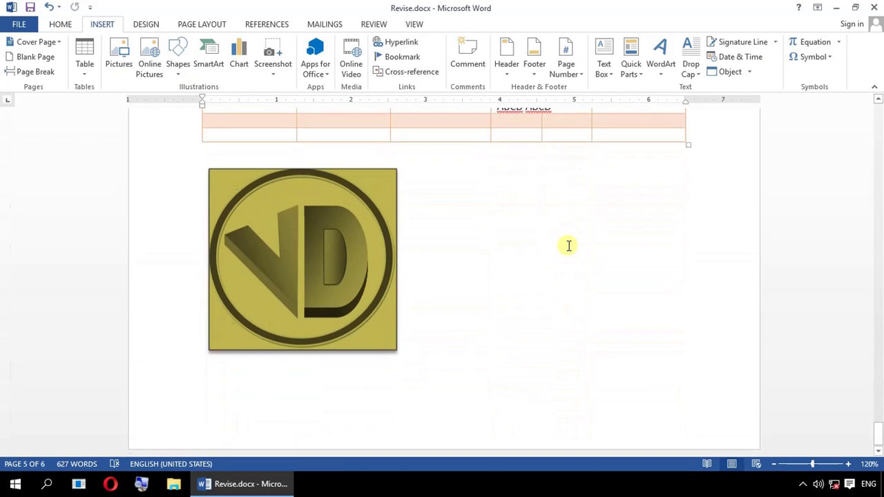
left_click(180, 76)
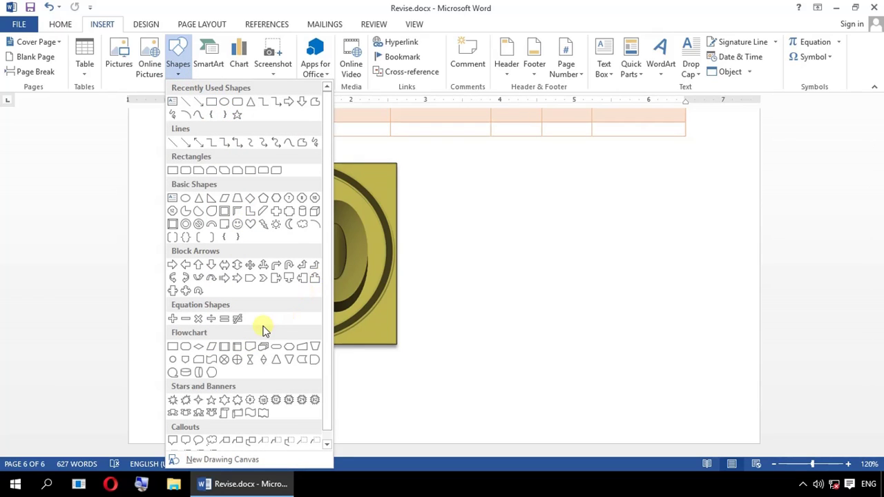
left_click(225, 104)
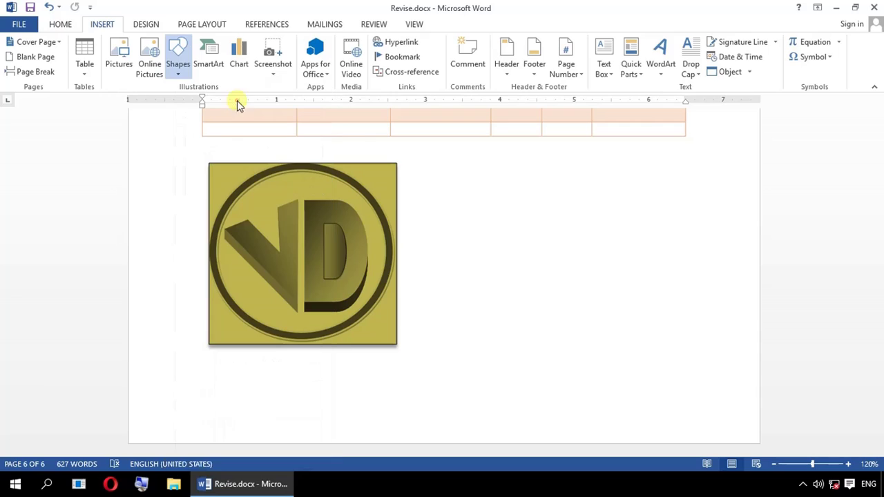
left_click_drag(471, 194, 624, 317)
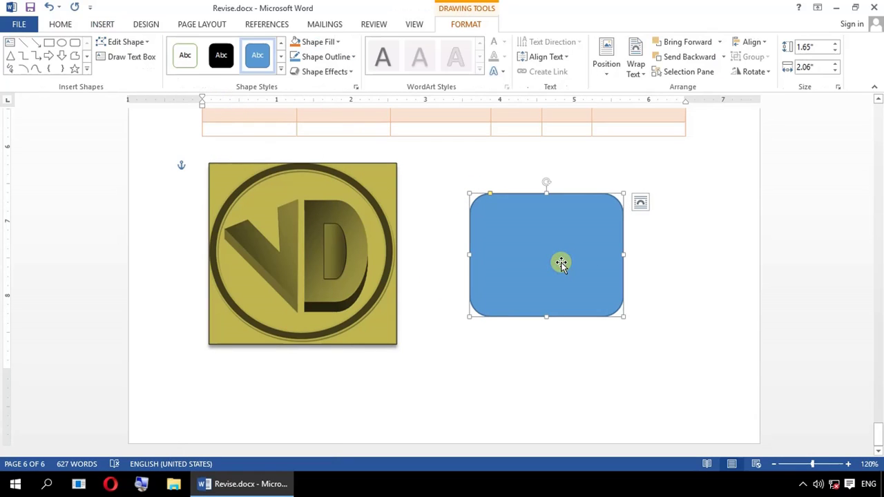
Apply the solid black preset style to the rounded rectangle, then recolor its fill dark gray and its outline light gray.
left_click(221, 55)
left_click(308, 47)
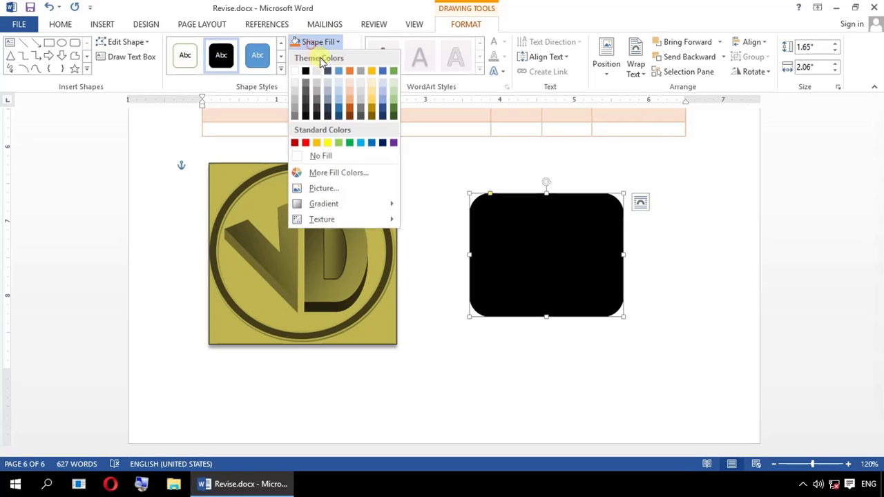
left_click(358, 107)
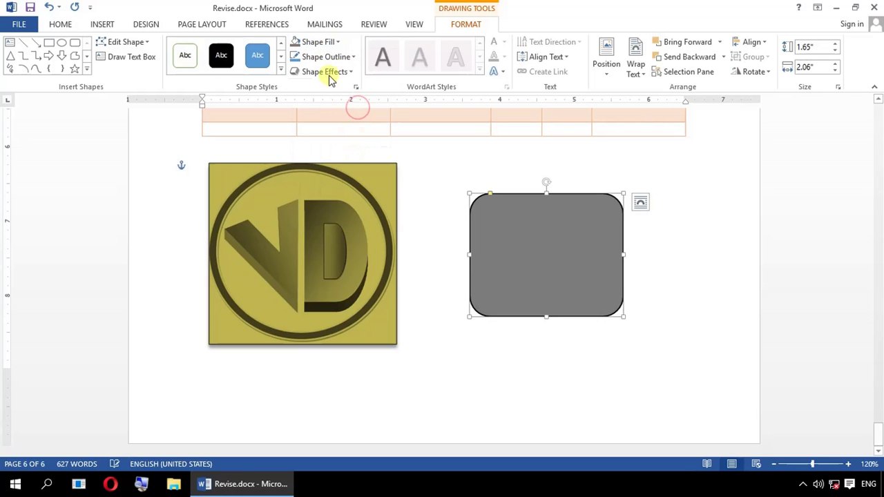
left_click(338, 57)
left_click(321, 86)
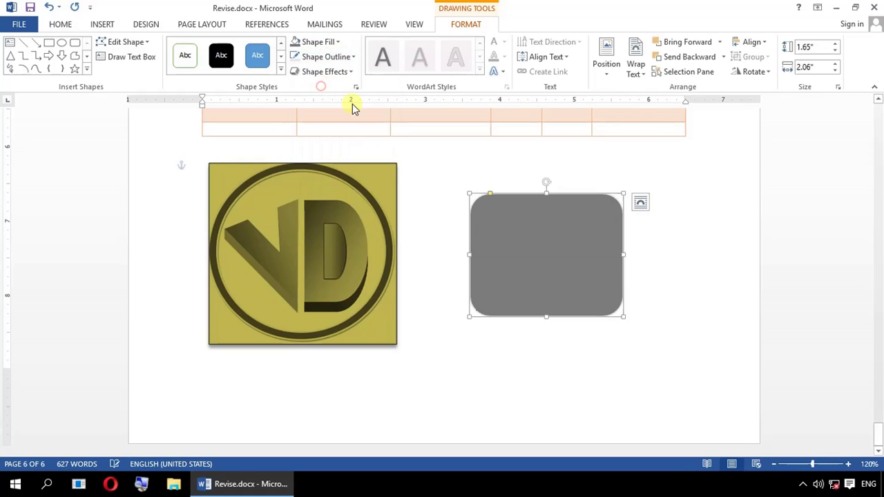
Add a blue glow from the second row of glow variations to the gray rounded rectangle.
left_click(343, 73)
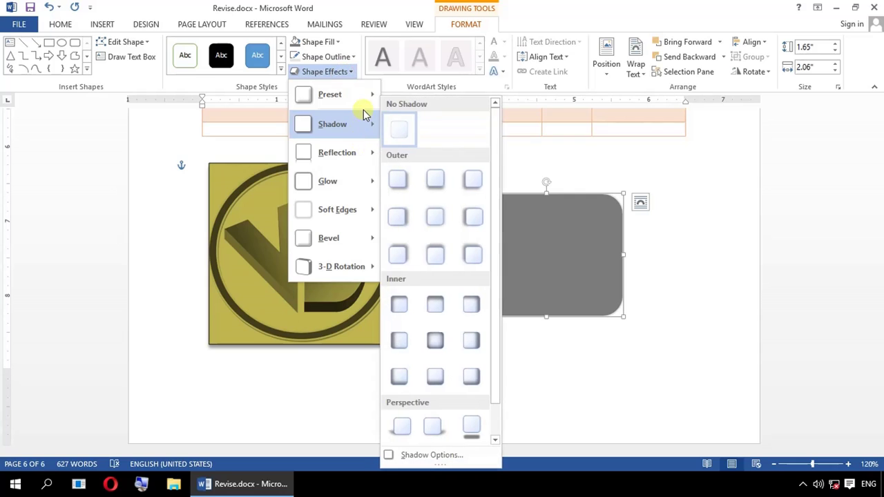
mouse_move(430, 183)
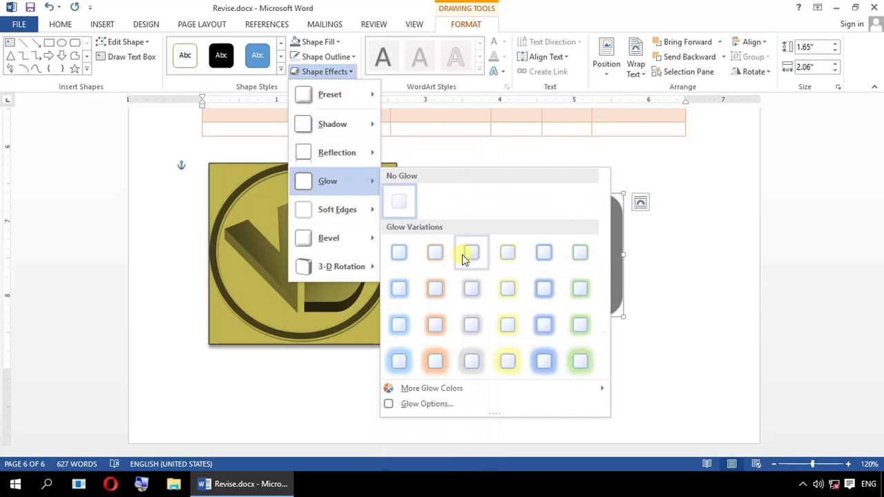
left_click(542, 279)
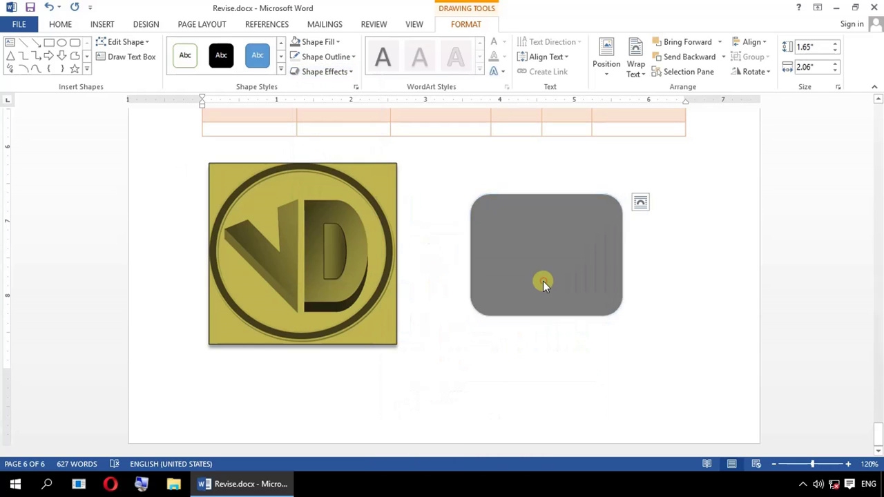
left_click(675, 363)
left_click(549, 238)
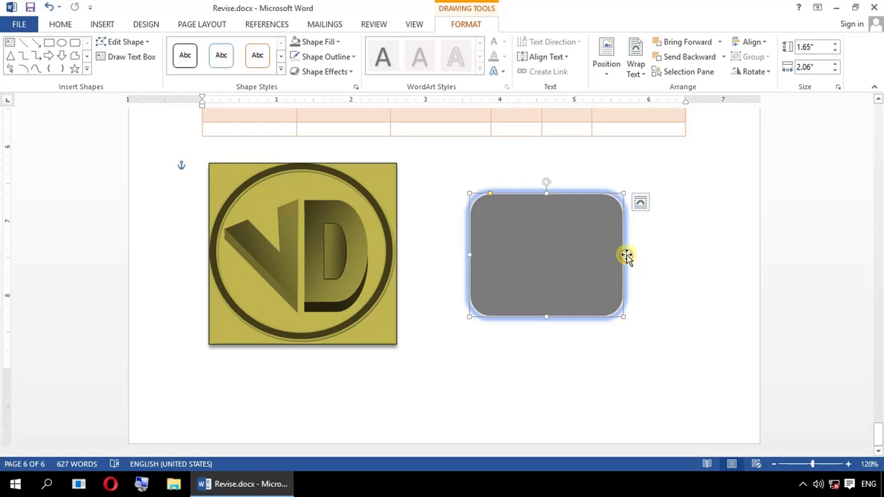
Enlarge the rounded rectangle to about 2.01" high by 2.85" wide and make its corners noticeably rounder.
left_click_drag(625, 255, 682, 254)
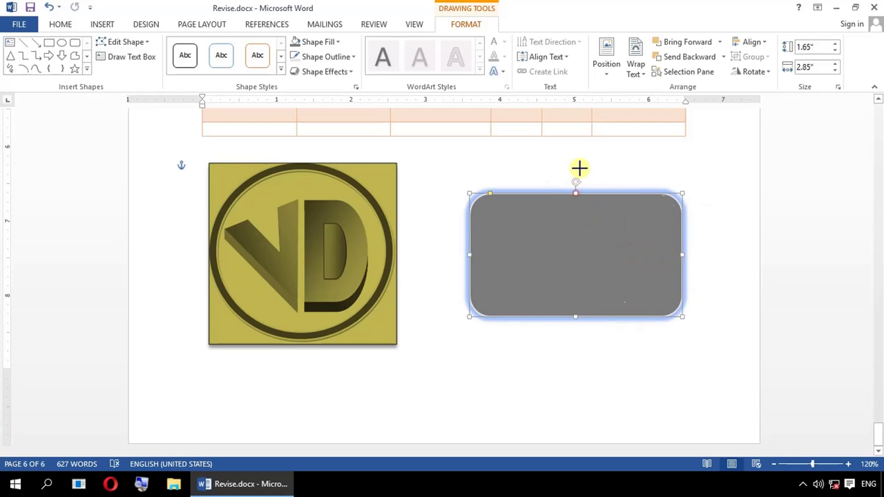
left_click_drag(579, 167, 576, 167)
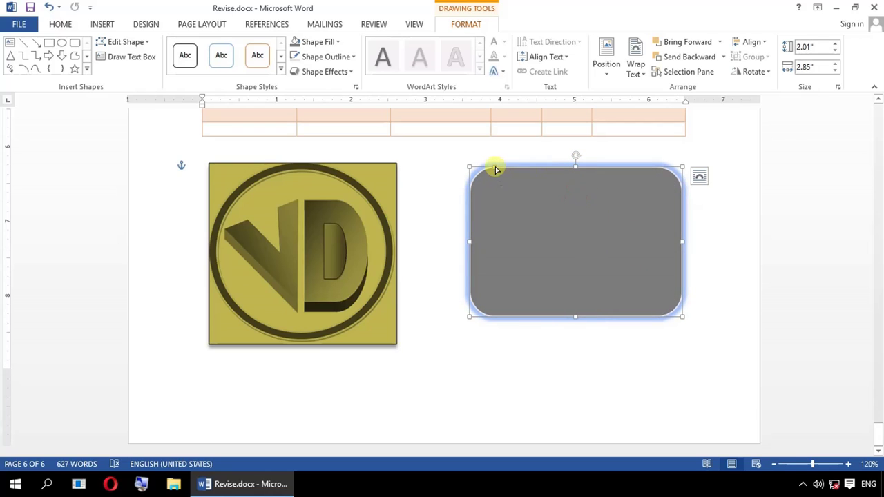
mouse_move(495, 167)
left_mouse_down()
mouse_move(581, 183)
mouse_move(502, 183)
left_mouse_up()
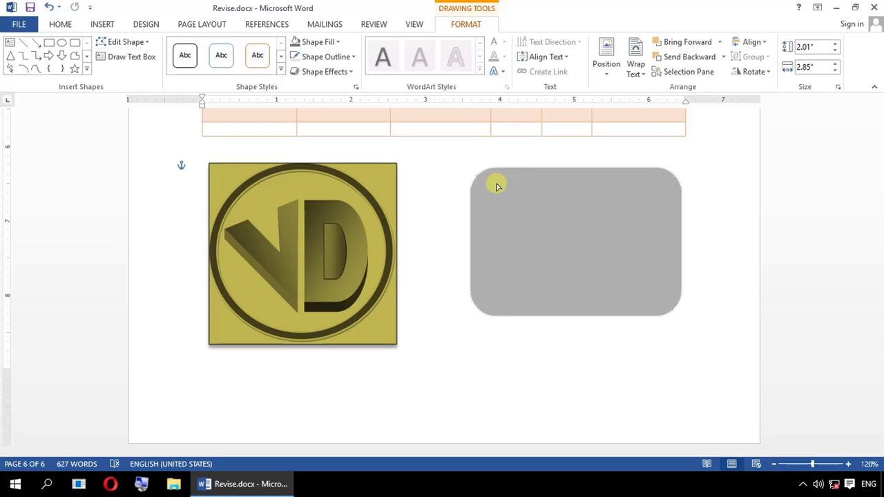
left_click_drag(496, 186, 519, 181)
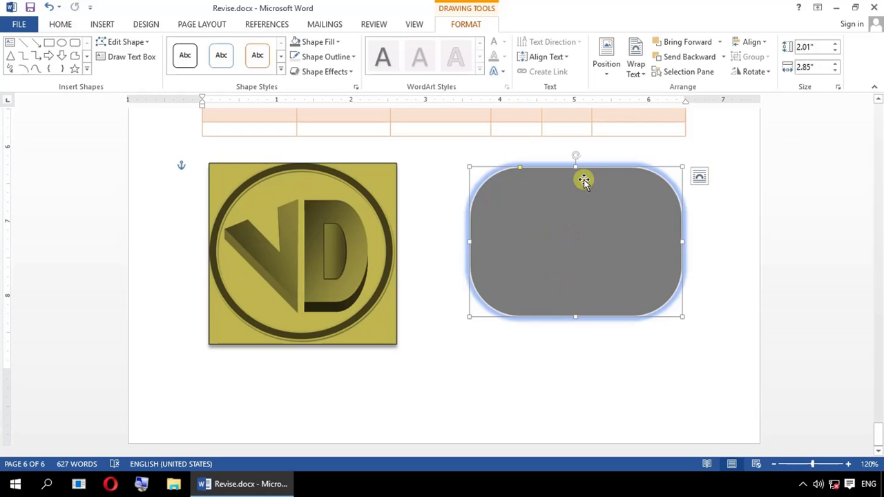
mouse_move(577, 157)
left_mouse_down()
mouse_move(529, 172)
mouse_move(509, 318)
mouse_move(643, 276)
mouse_move(527, 221)
mouse_move(536, 174)
mouse_move(575, 157)
left_mouse_up()
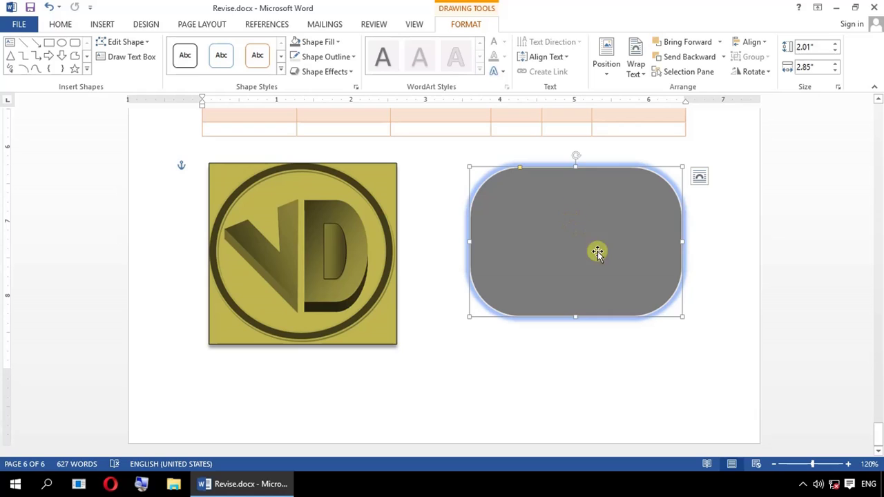
Preview thicker outline weights on the gray rounded rectangle and open its detailed line settings.
left_click(638, 341)
left_click(598, 240)
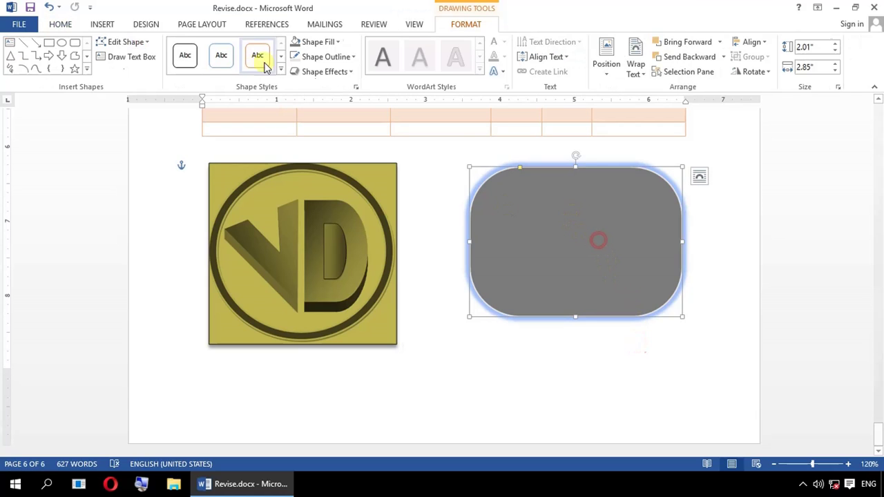
left_click(326, 57)
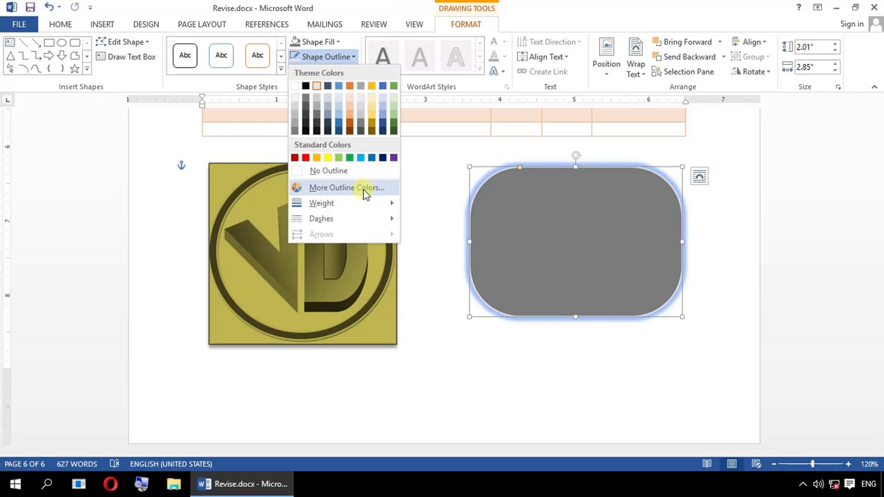
mouse_move(363, 202)
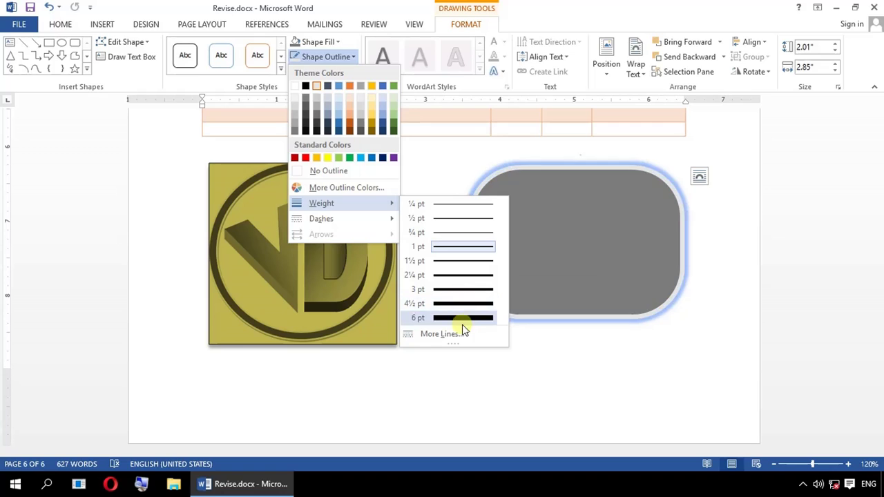
left_click(442, 334)
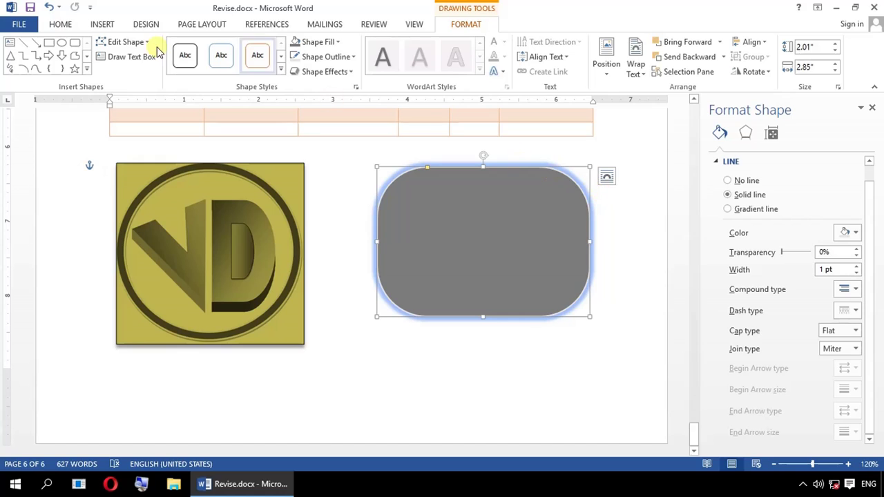
Insert a Basic Cycle SmartArt graphic after the gold logo, checking the List and Process layout categories first.
left_click(636, 377)
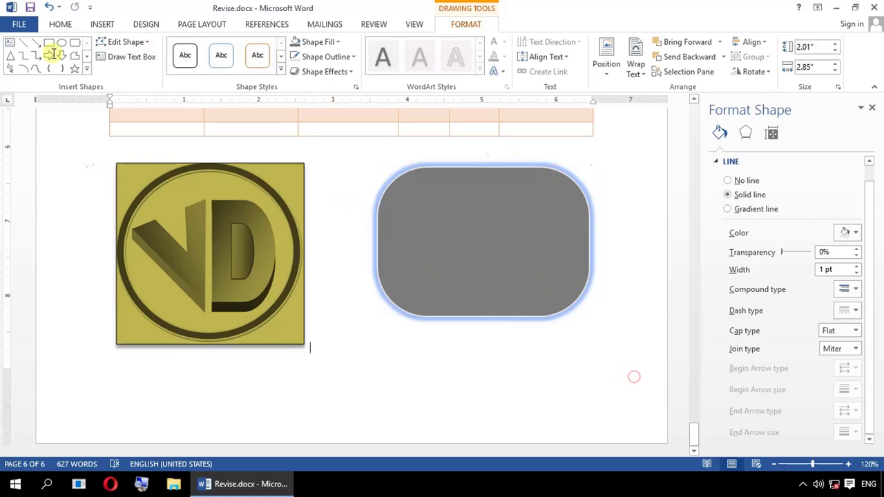
left_click(109, 26)
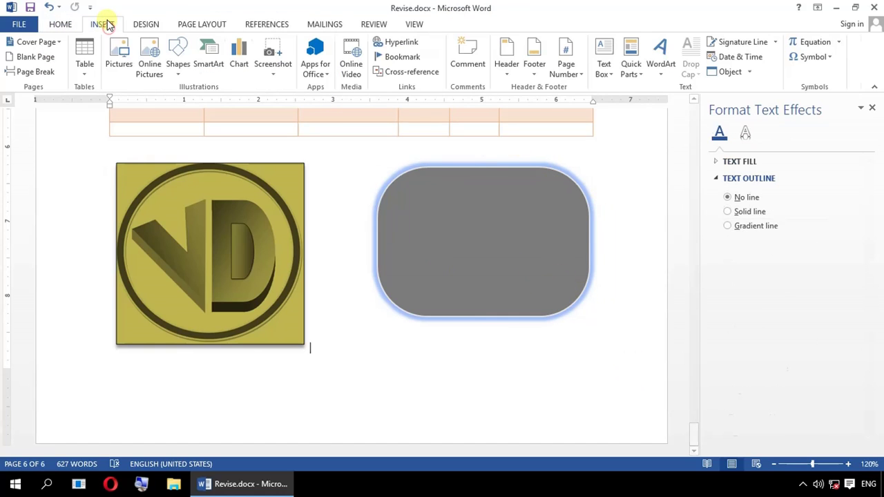
left_click(200, 71)
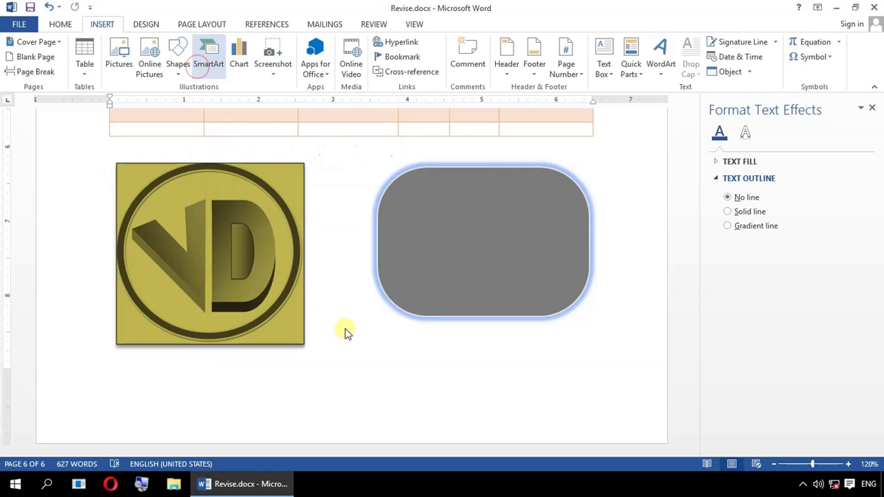
left_click(263, 166)
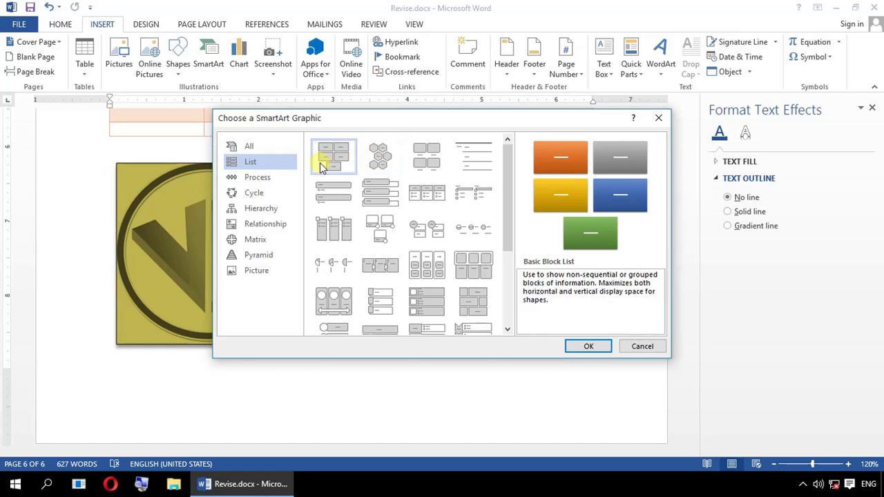
left_click(264, 179)
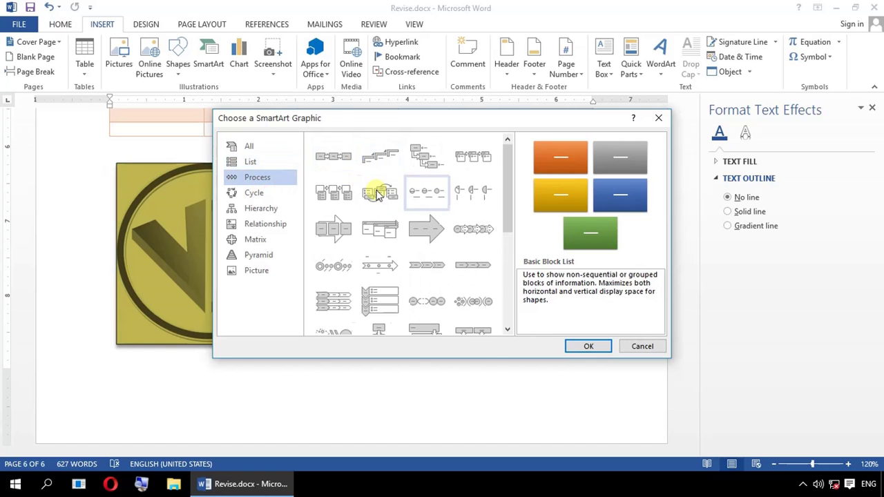
left_click(278, 196)
left_click(333, 156)
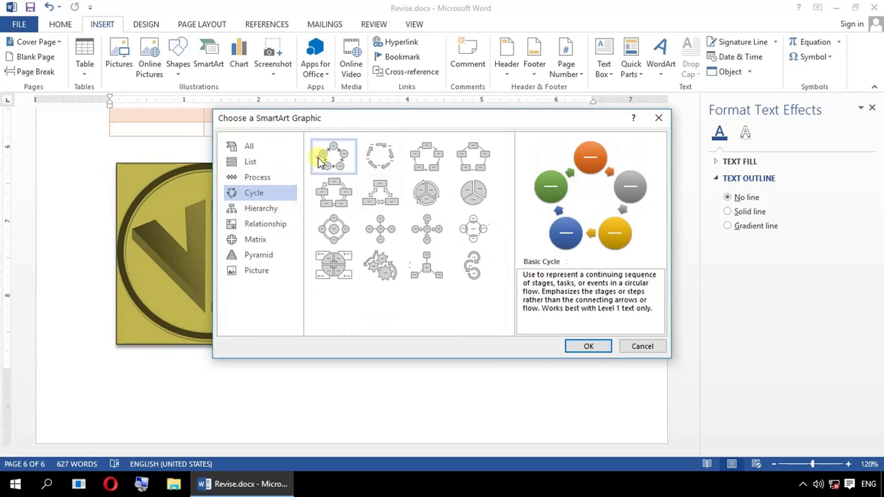
left_click(595, 349)
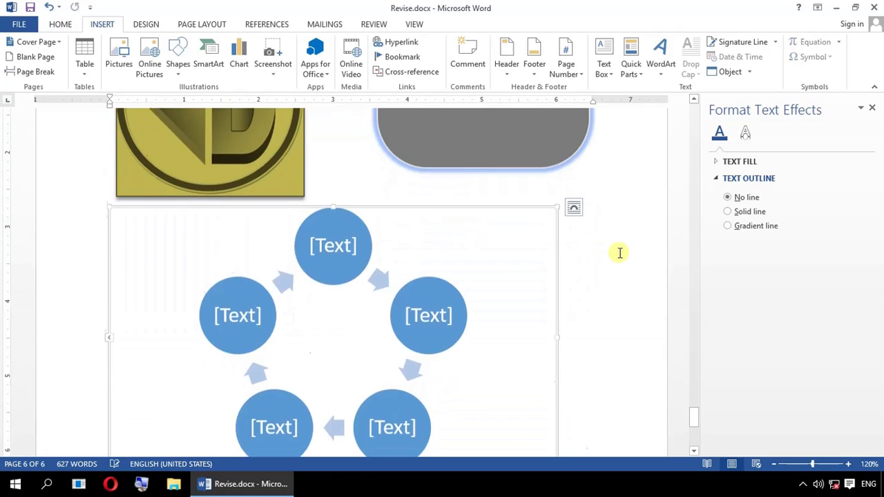
Examine the text placeholders in all five circles of the cycle diagram, following the direction of the arrows.
left_click(332, 153)
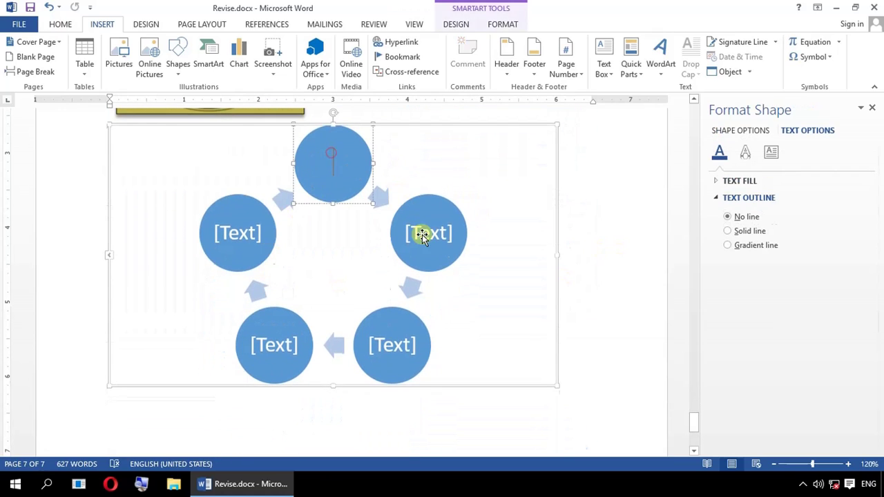
left_click(421, 233)
left_click(389, 339)
left_click(278, 345)
left_click(247, 227)
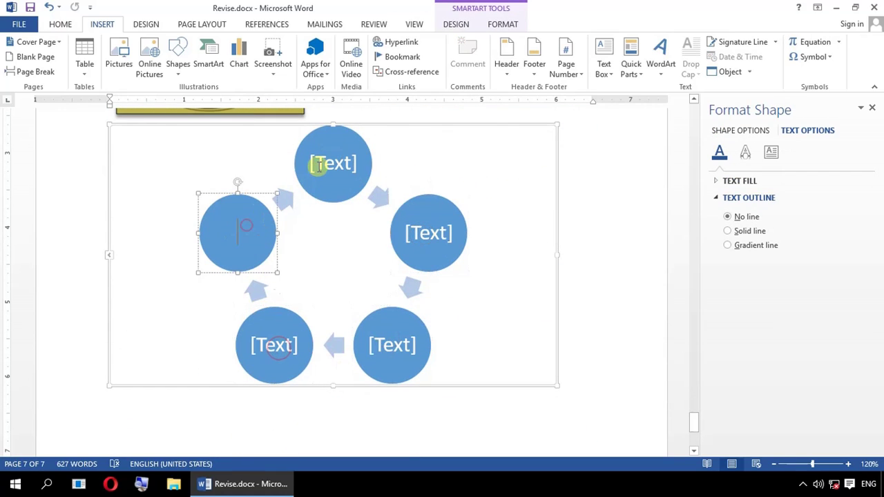
left_click(319, 163)
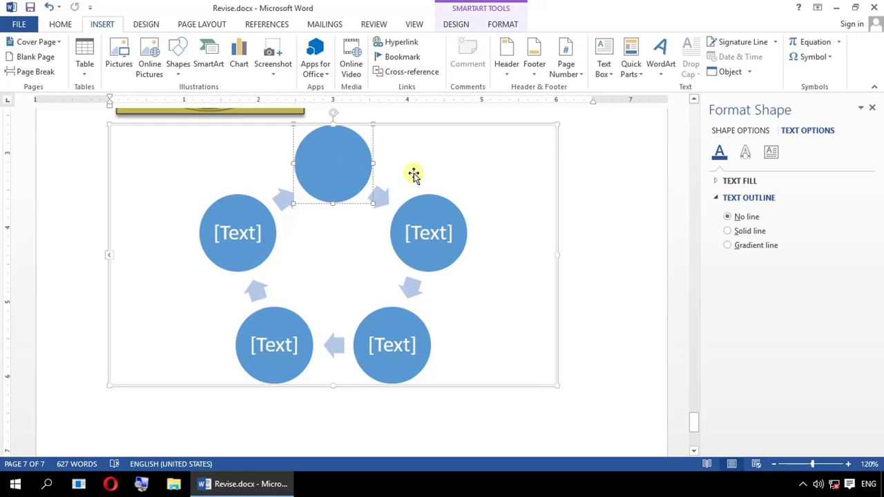
left_click(413, 233)
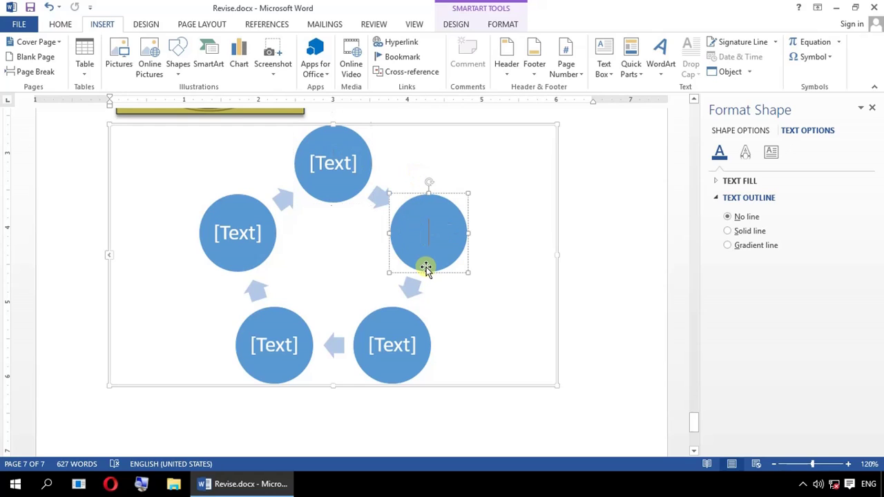
left_click(388, 357)
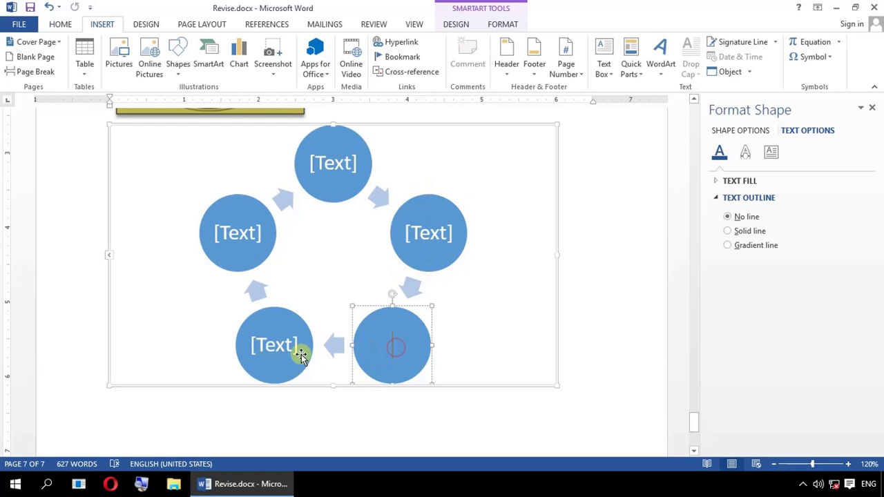
left_click(268, 353)
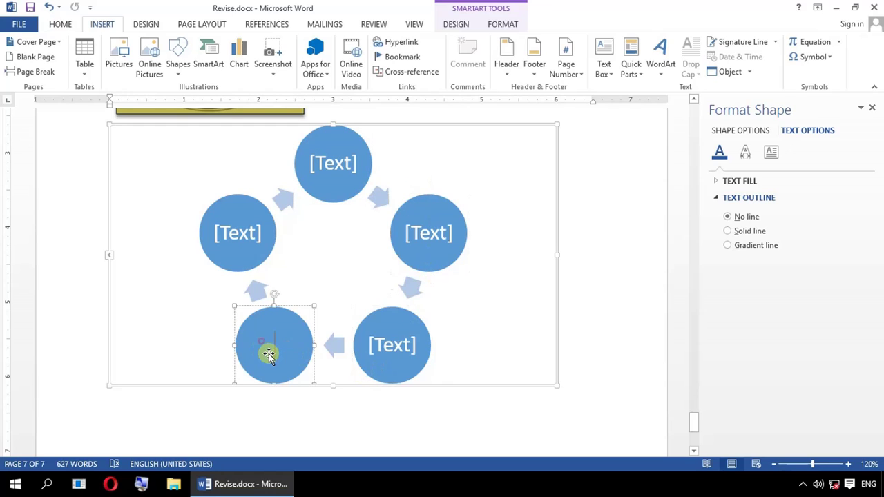
left_click(243, 231)
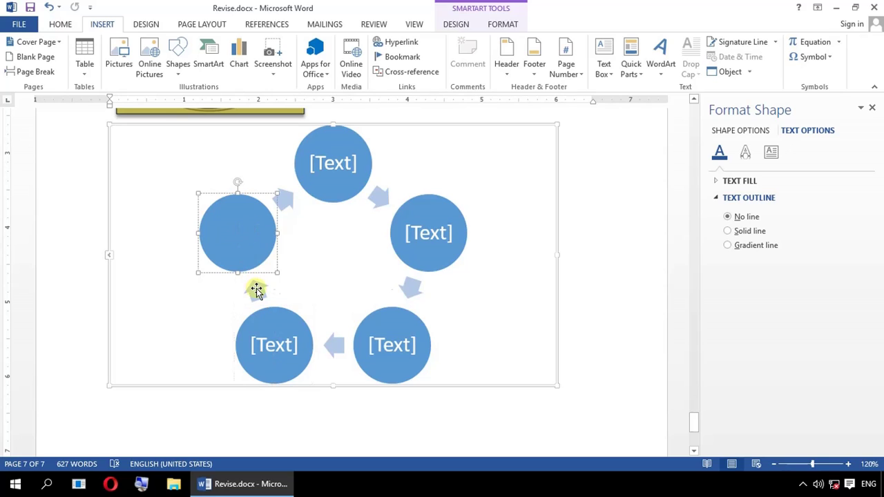
left_click(522, 313)
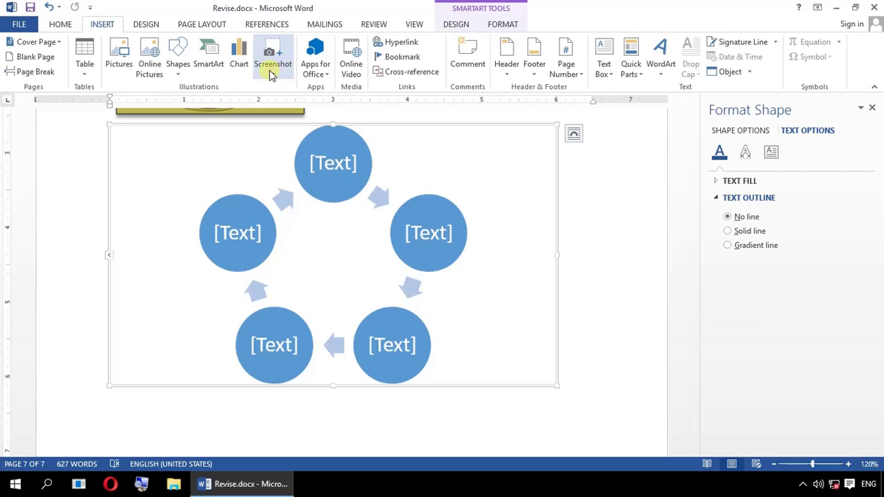
Insert a Vertical Process SmartArt graphic below the gold logo, checking the List layouts first.
left_click(215, 72)
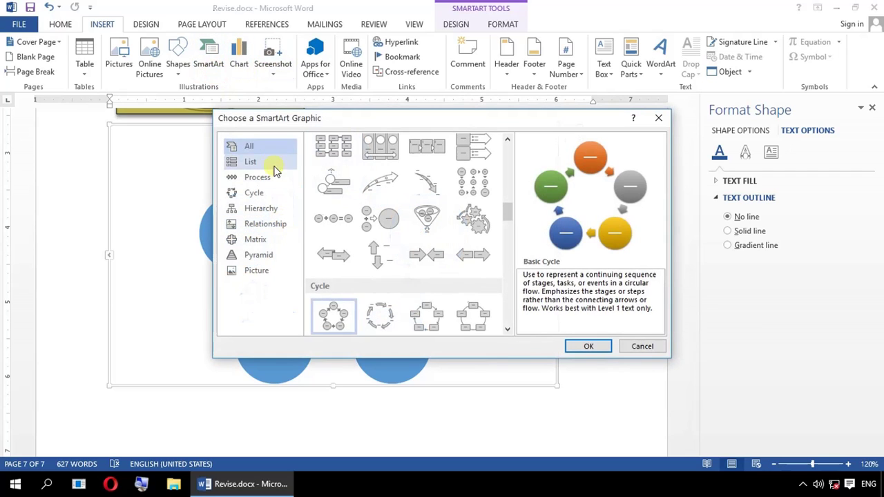
scroll(424, 253, "up", 3)
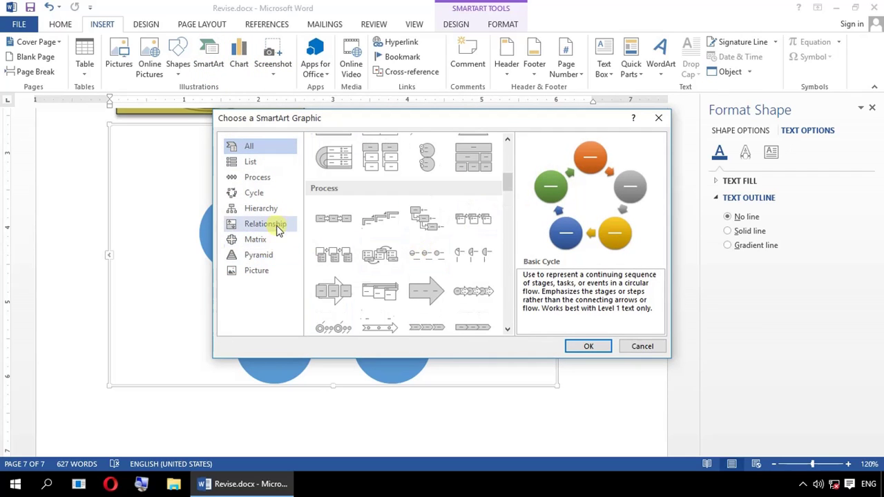
left_click(268, 161)
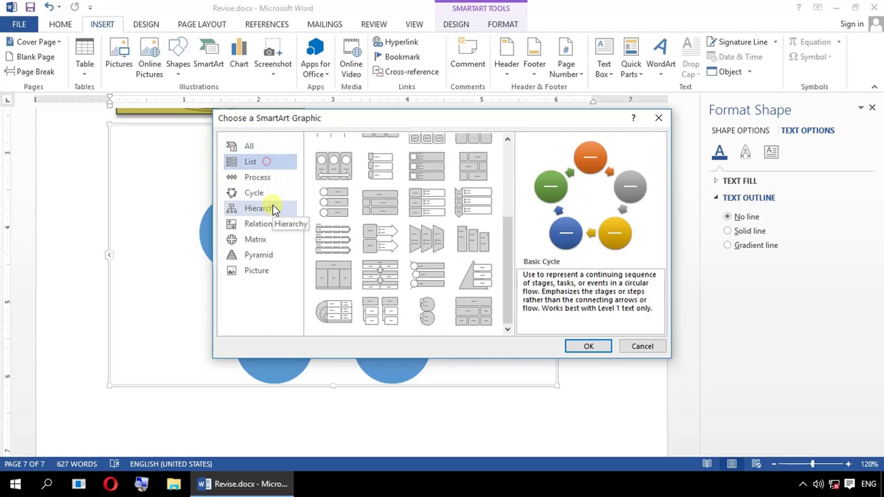
left_click(268, 178)
left_click(379, 200)
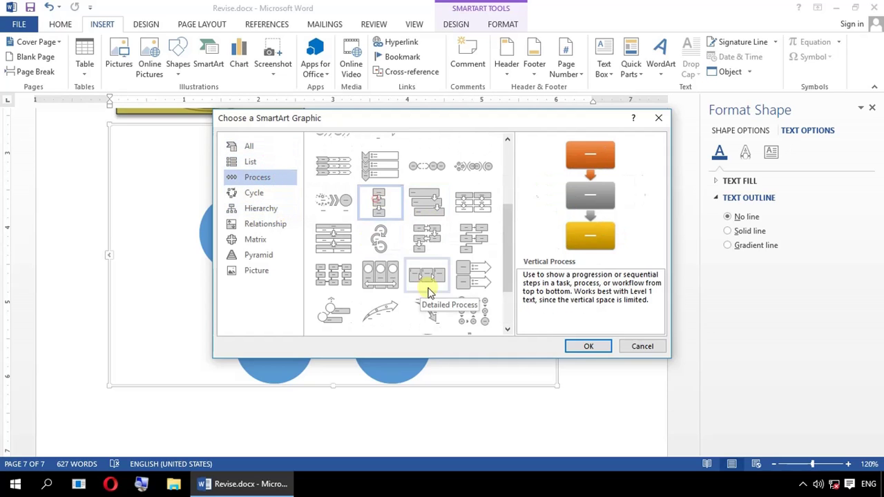
left_click(589, 346)
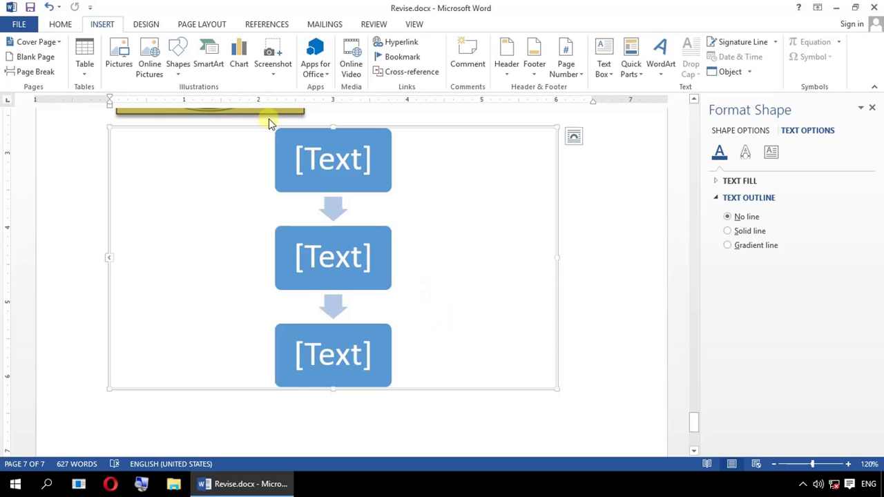
Insert an Organization Chart SmartArt graphic from the Hierarchy category below the gold logo.
left_click(178, 72)
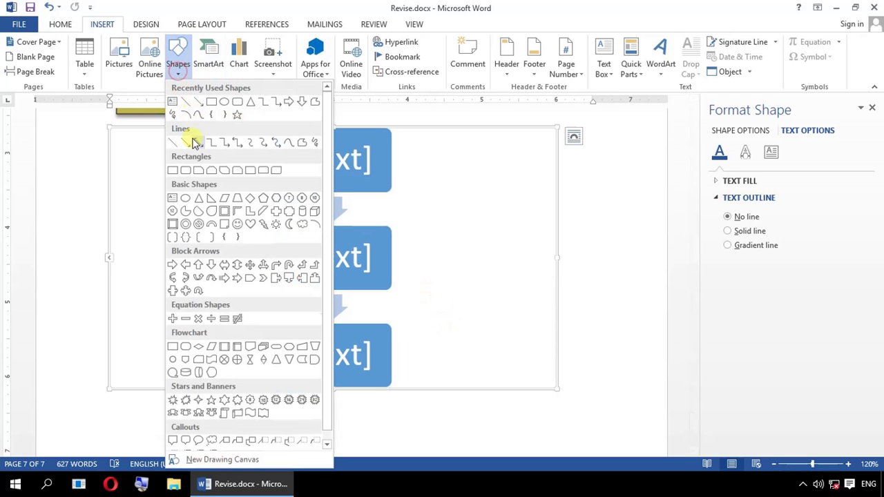
left_click(203, 69)
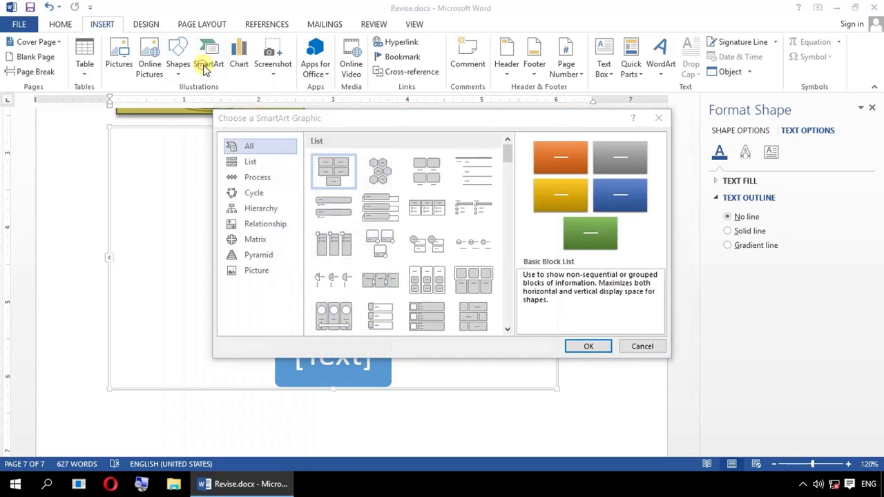
left_click(266, 205)
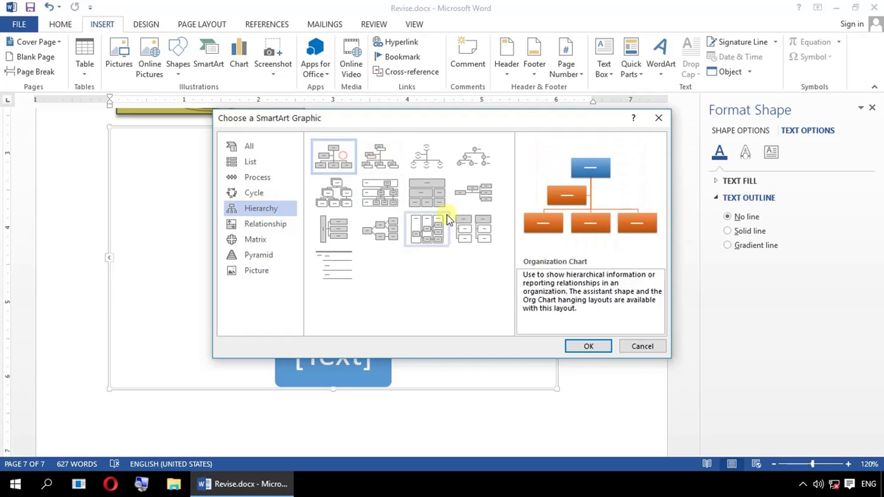
left_click(579, 346)
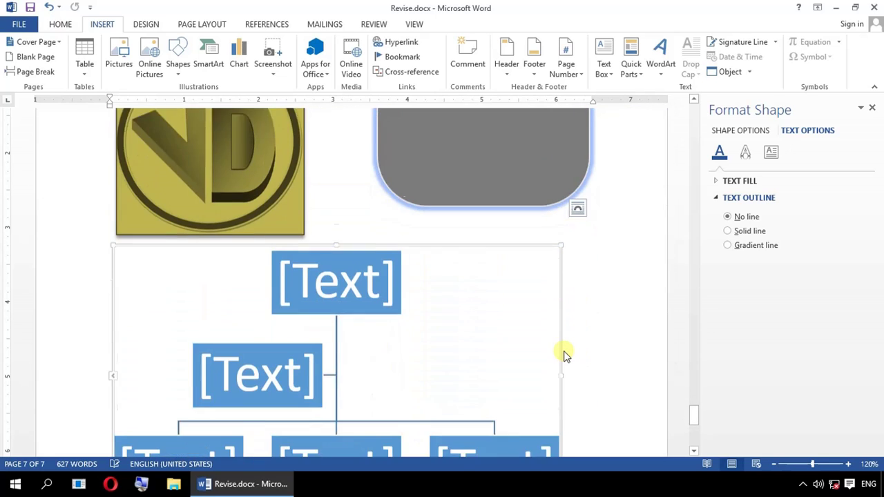
Examine the text placeholders in the assistant box and the three lower boxes of the organization chart.
scroll(358, 152, "up", 1)
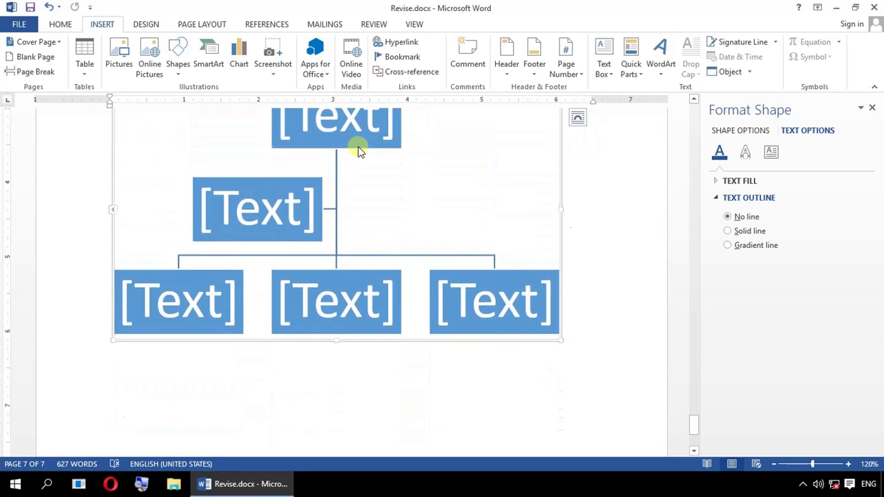
left_click(334, 305)
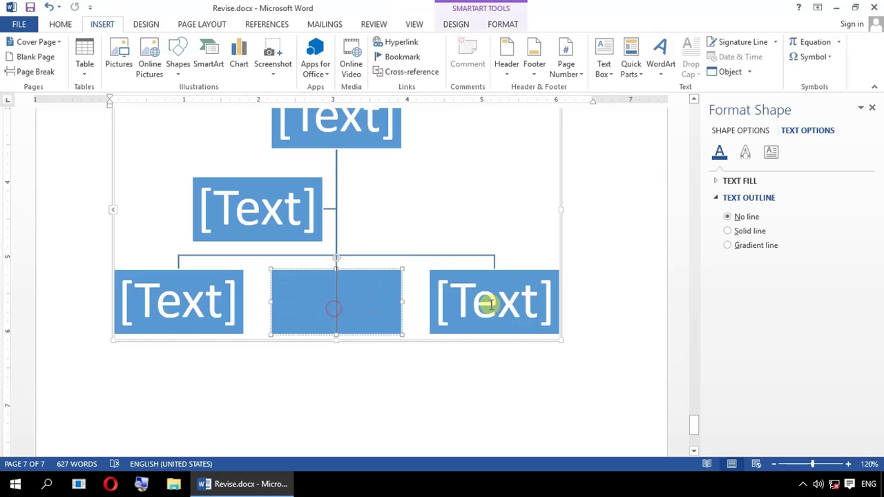
left_click(488, 303)
left_click(141, 283)
left_click(310, 299)
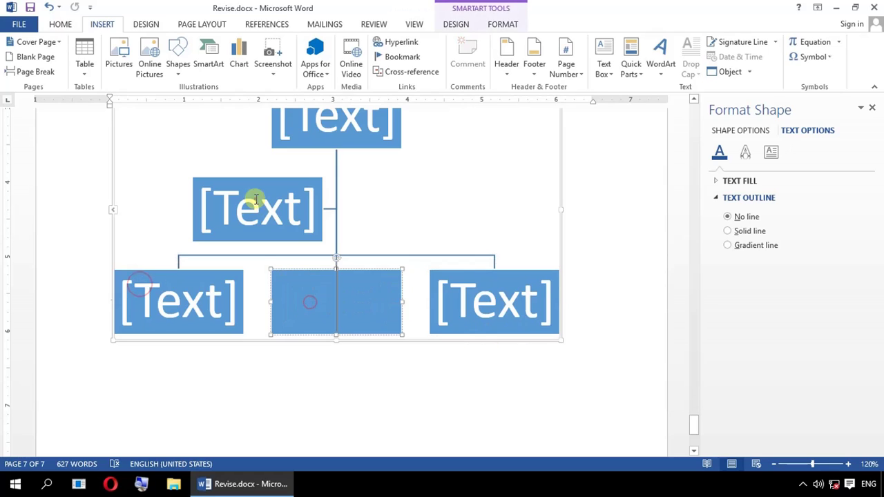
left_click(256, 203)
left_click(499, 284)
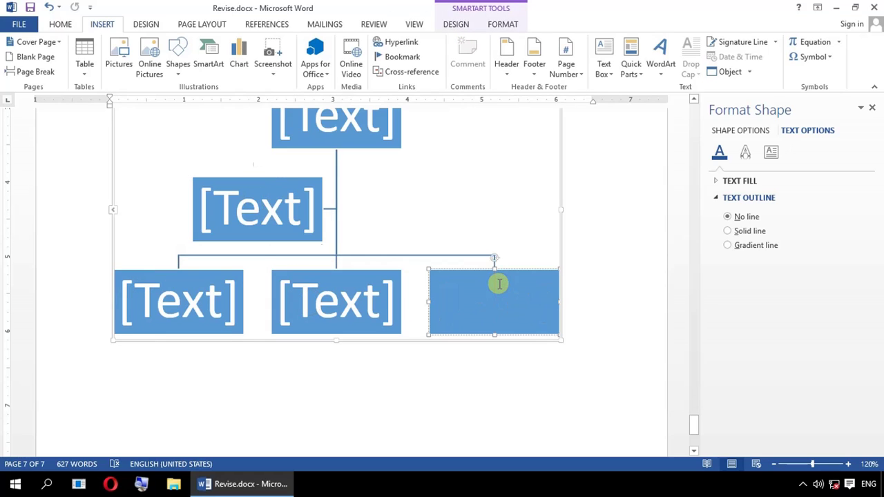
left_click(365, 381)
Insert an embedded Excel spreadsheet table below the organization chart.
scroll(366, 381, "down", 5)
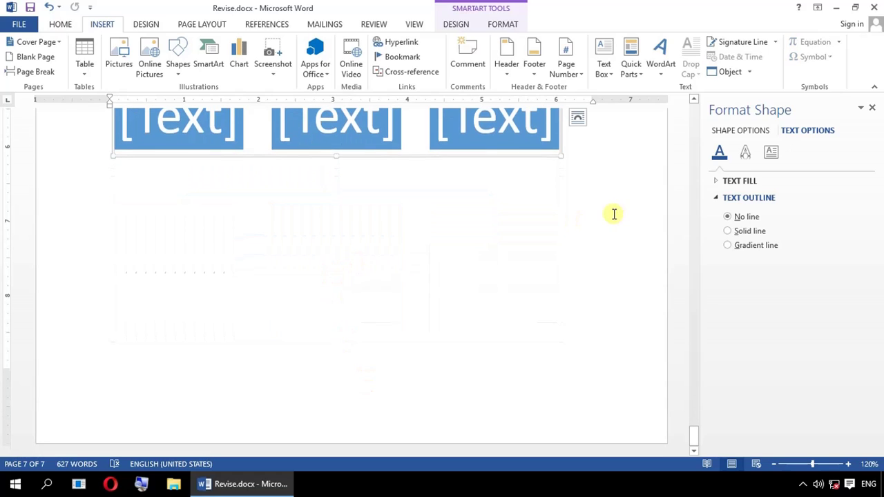
left_click(84, 62)
left_click(126, 250)
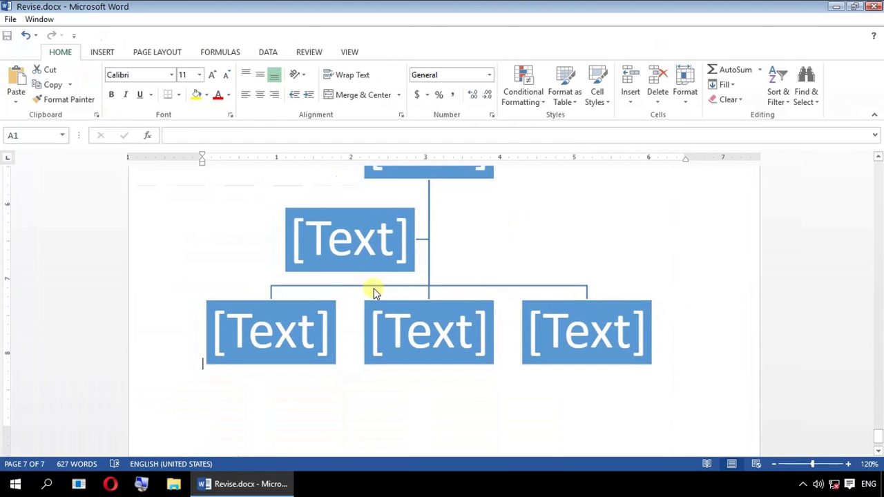
scroll(370, 243, "down", 1)
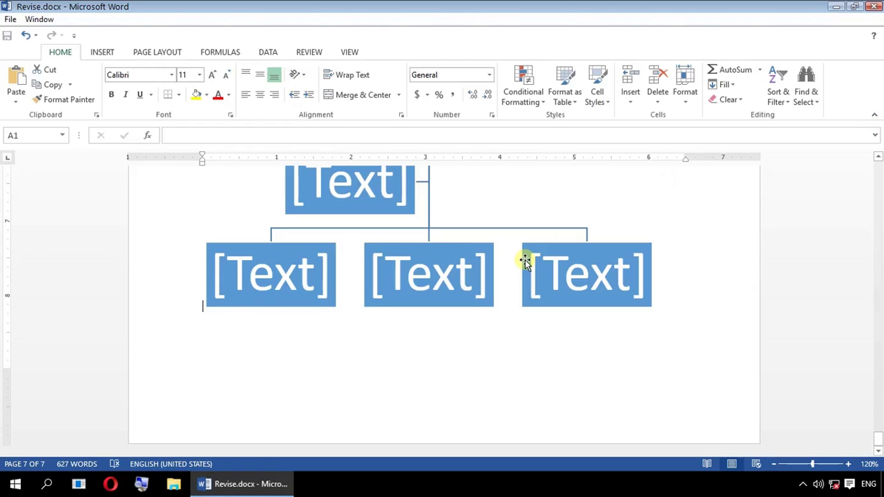
Close Revise.docx without saving the changes.
left_click(880, 12)
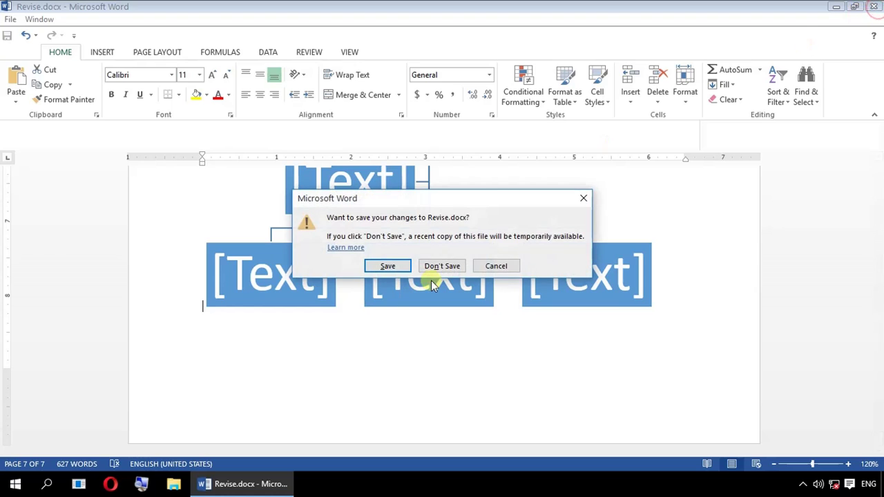
left_click(449, 268)
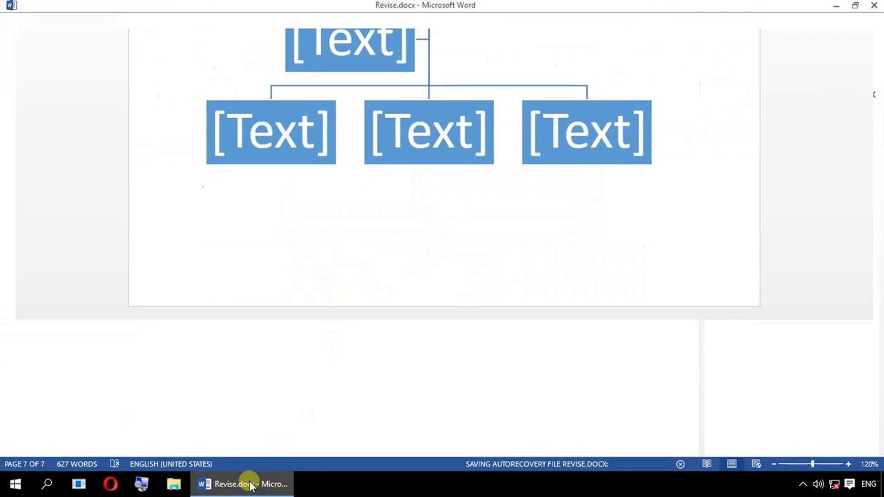
mouse_move(249, 484)
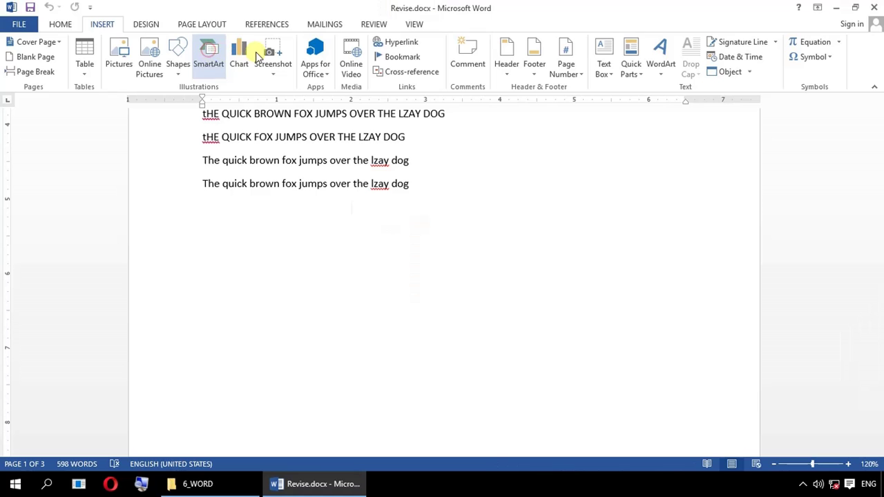
Insert a Clustered Column chart into the reopened Revise.docx, checking the Line chart type first.
left_click(208, 55)
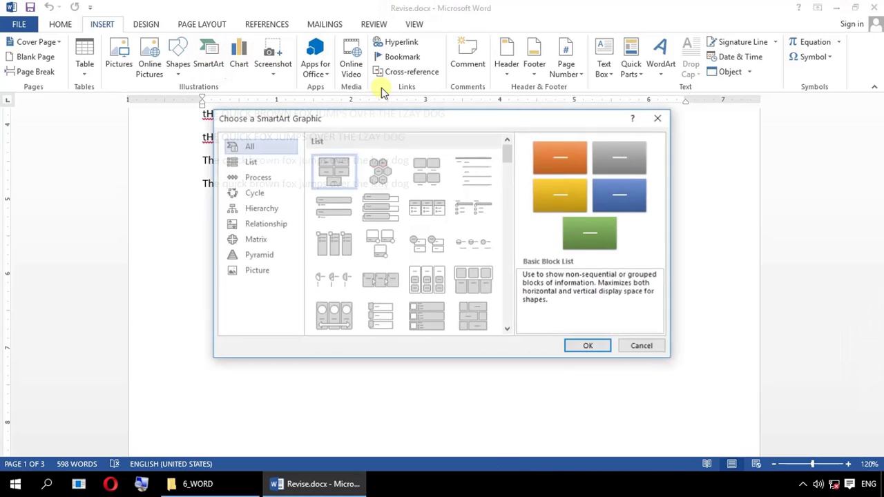
left_click(658, 117)
left_click(239, 58)
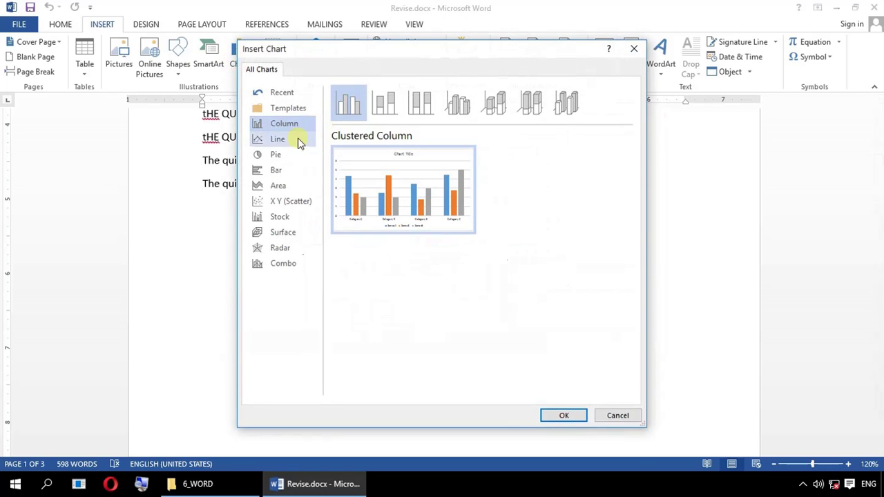
left_click(284, 123)
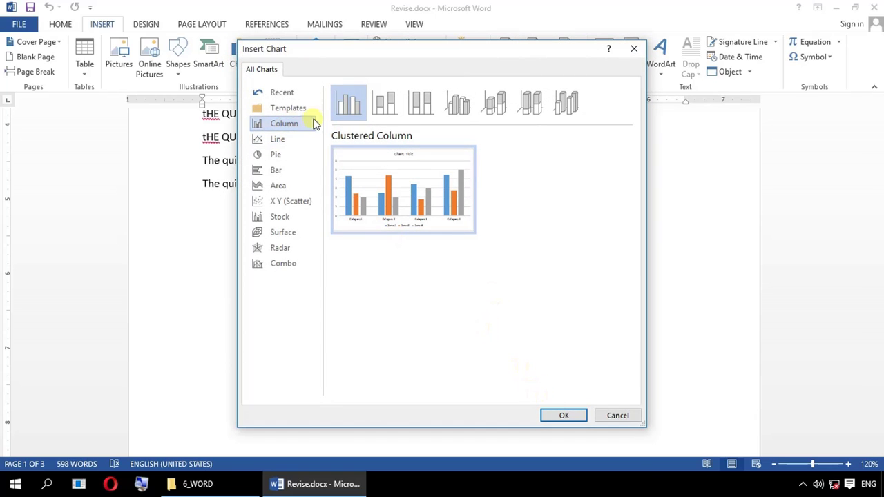
left_click(277, 138)
left_click(284, 125)
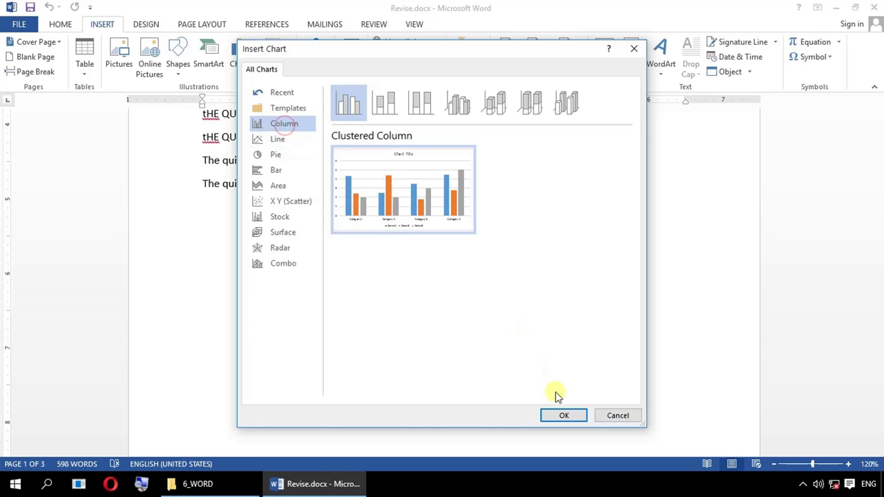
left_click(563, 414)
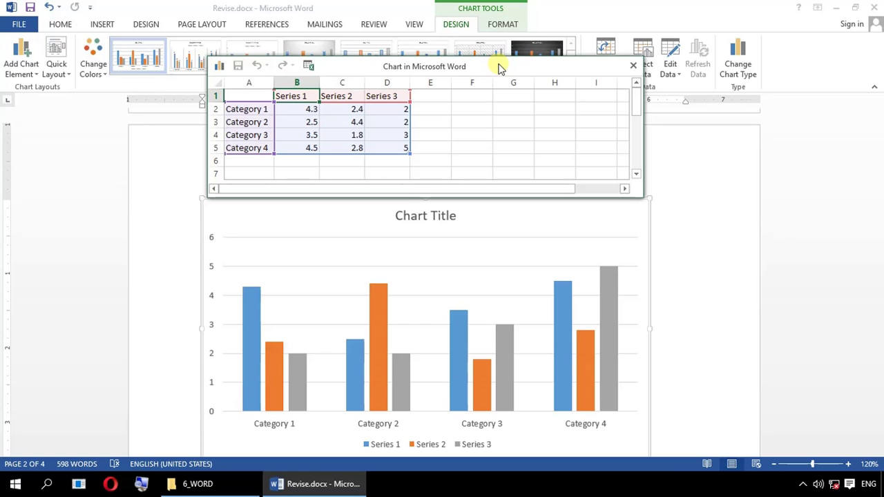
Move the chart's data sheet clear of the chart styles and examine its category and series cells.
left_click_drag(501, 66, 575, 97)
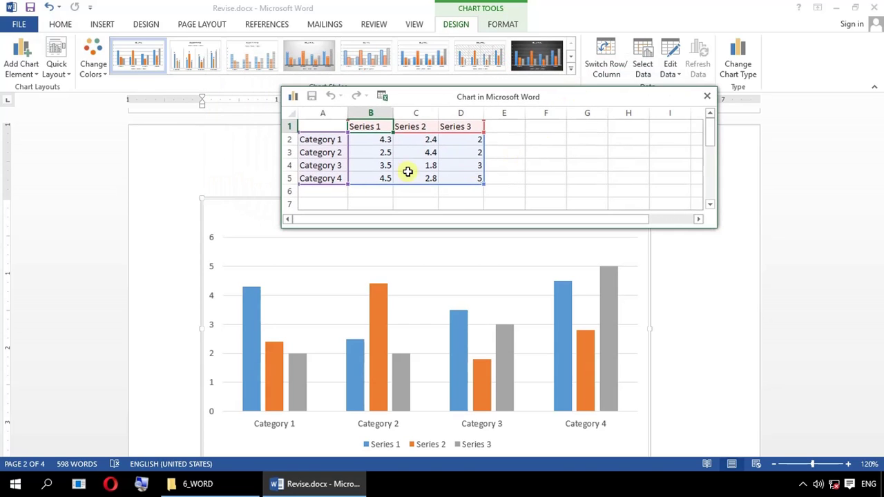
left_click(373, 143)
left_click(339, 140)
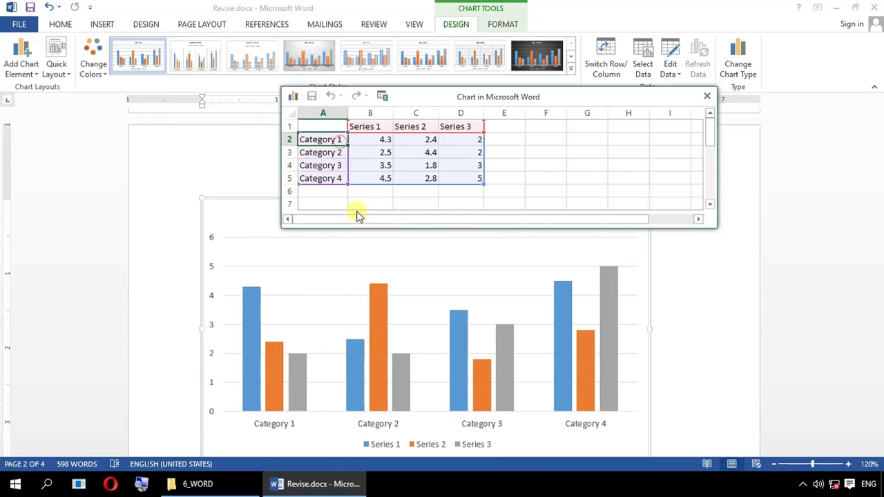
left_click(380, 123)
left_click(405, 125)
scroll(535, 216, "down", 1)
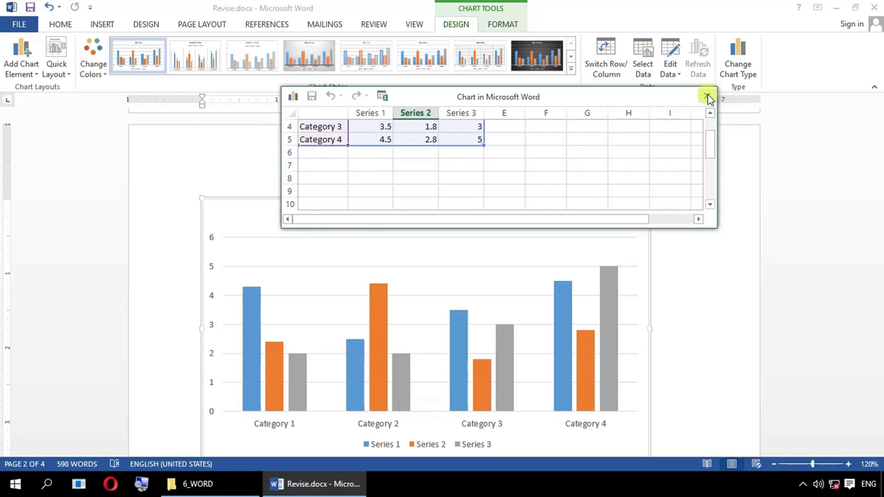
Apply the dark chart style with glowing outlined columns after trying the gray gradient style, and close the data sheet.
left_click(328, 56)
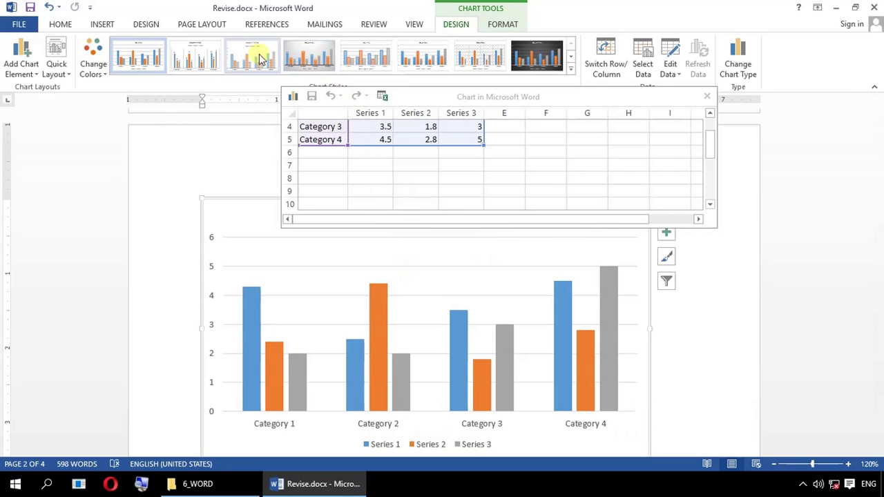
left_click(251, 55)
left_click(308, 56)
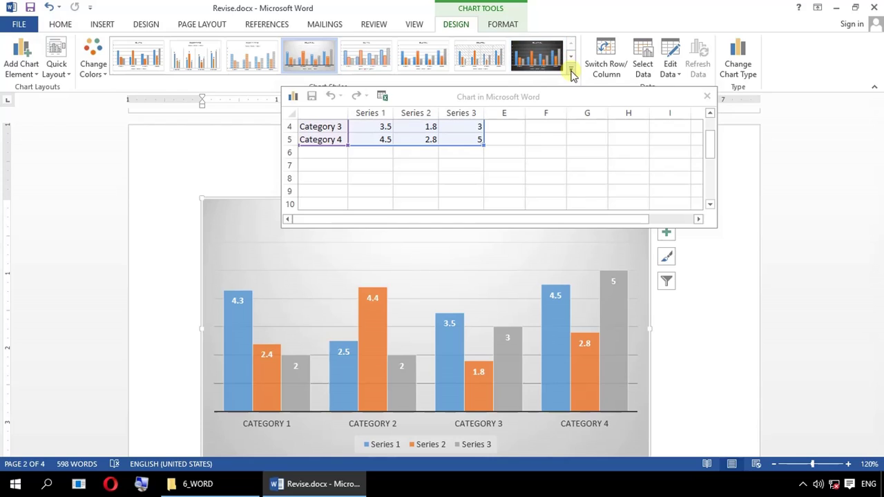
left_click(571, 71)
left_click(310, 88)
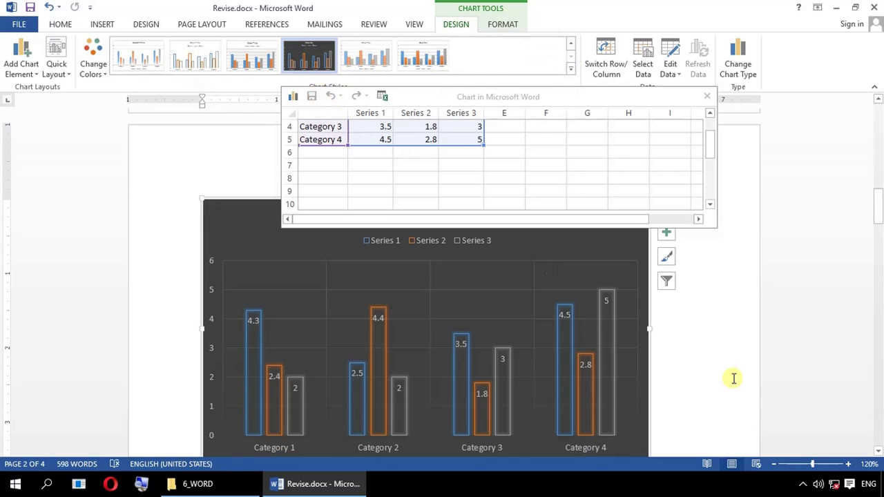
left_click(706, 98)
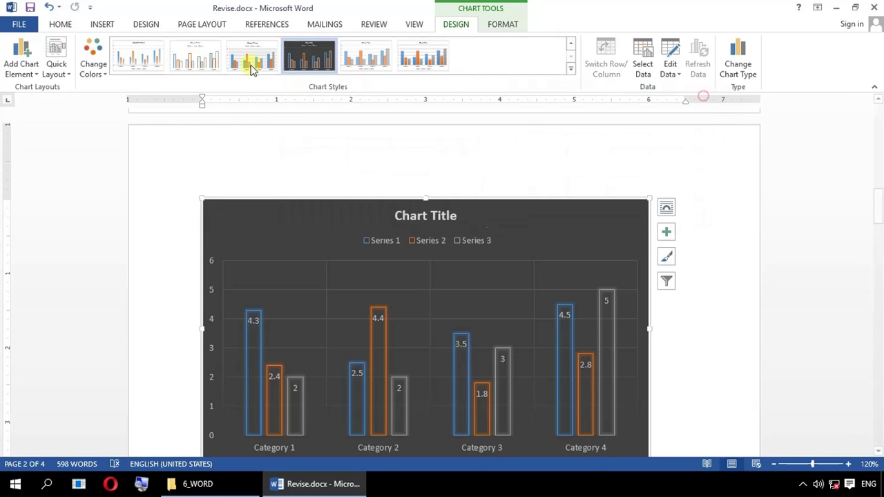
Replace the selected body text with a screen clipping of the 6_WORD folder's file list, and delete the clipping.
left_click(112, 25)
scroll(358, 151, "down", 9)
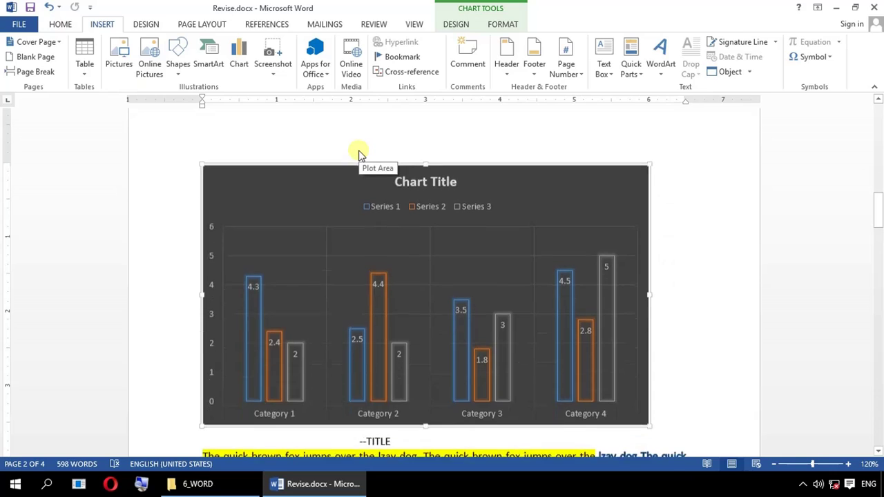
scroll(358, 151, "down", 4)
scroll(359, 151, "up", 3)
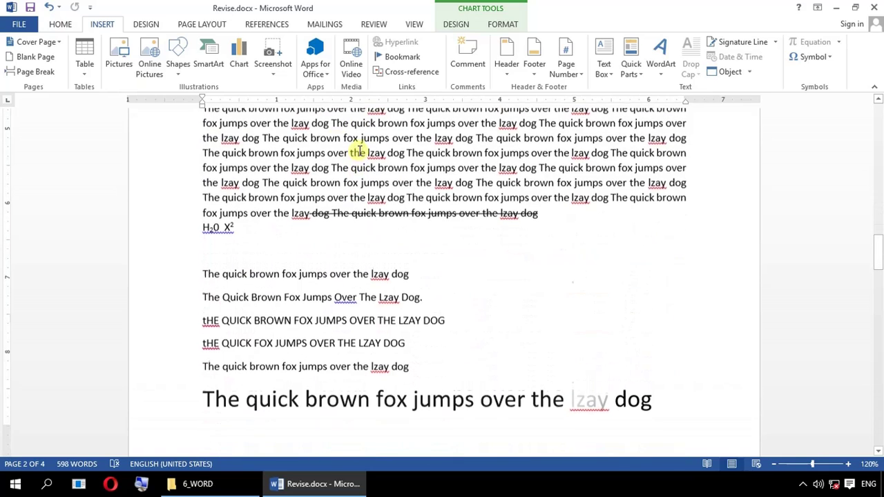
left_click(279, 70)
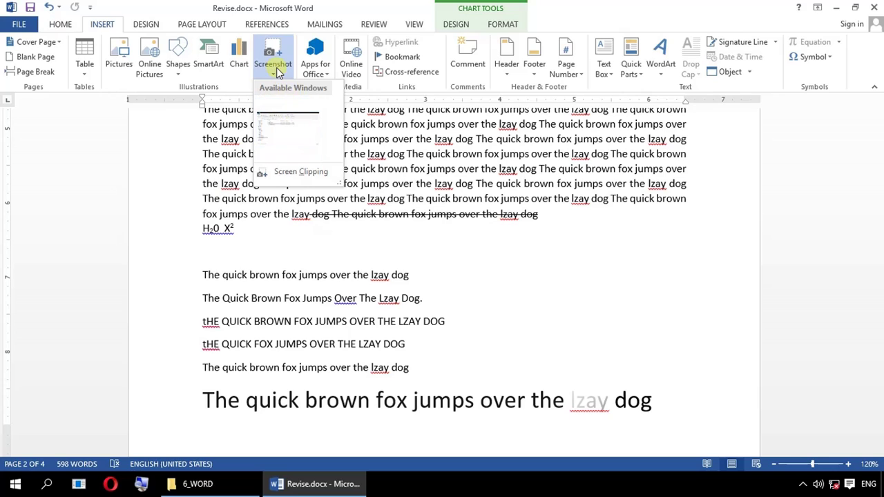
left_click(286, 171)
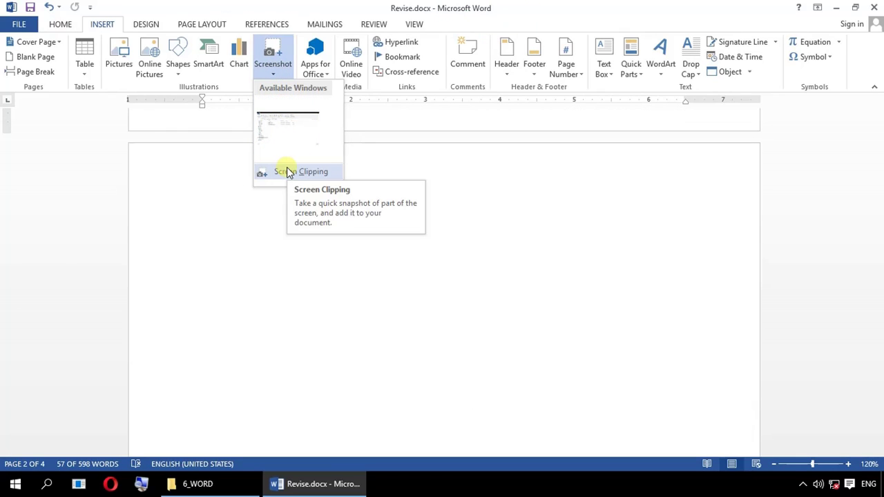
left_click(286, 171)
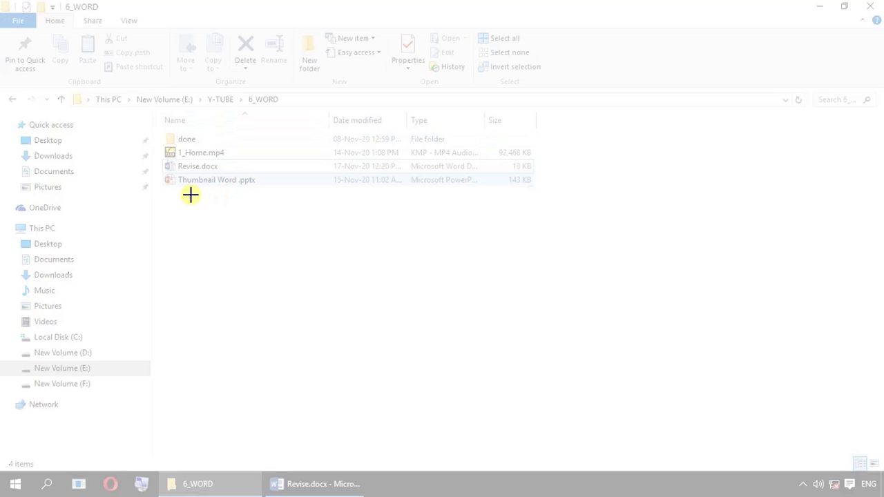
left_click_drag(163, 125, 340, 245)
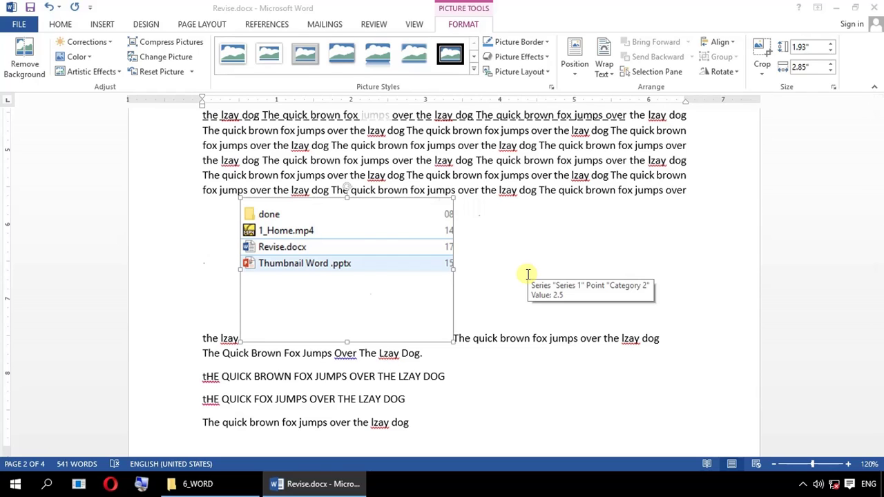
key("Delete")
Add a bookmark named read1 at the cursor in the body text.
left_click(104, 25)
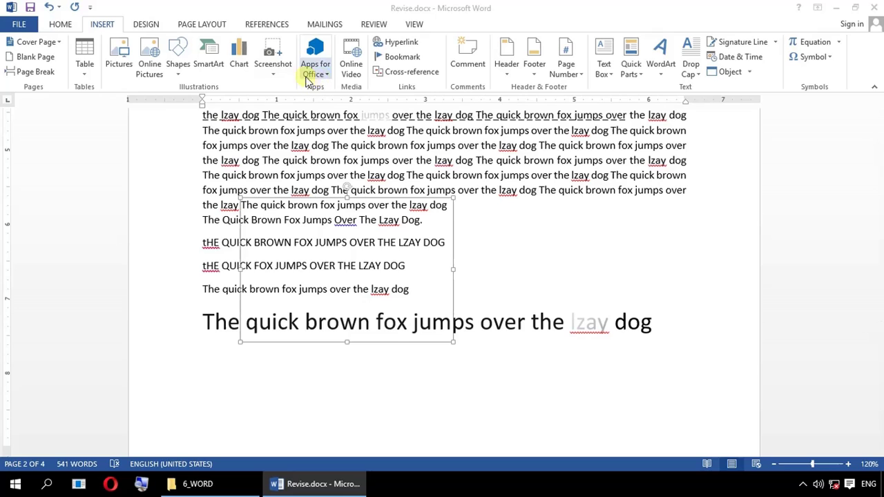
left_click(413, 59)
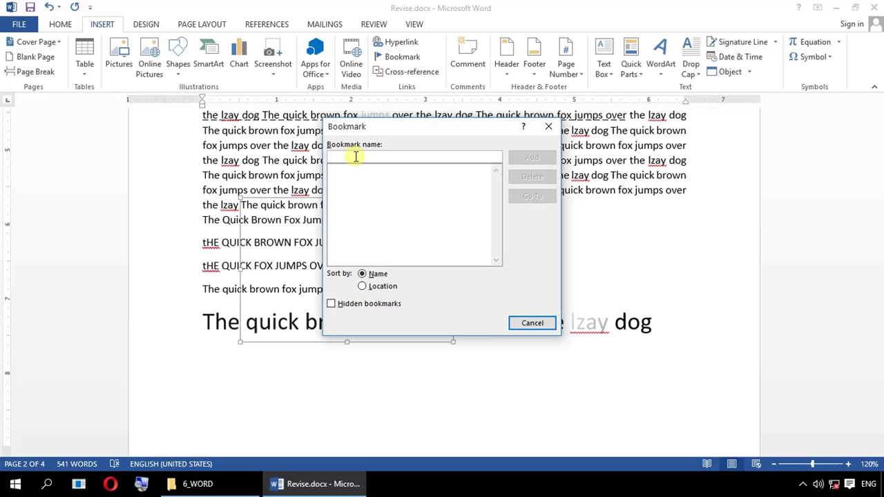
type("read1")
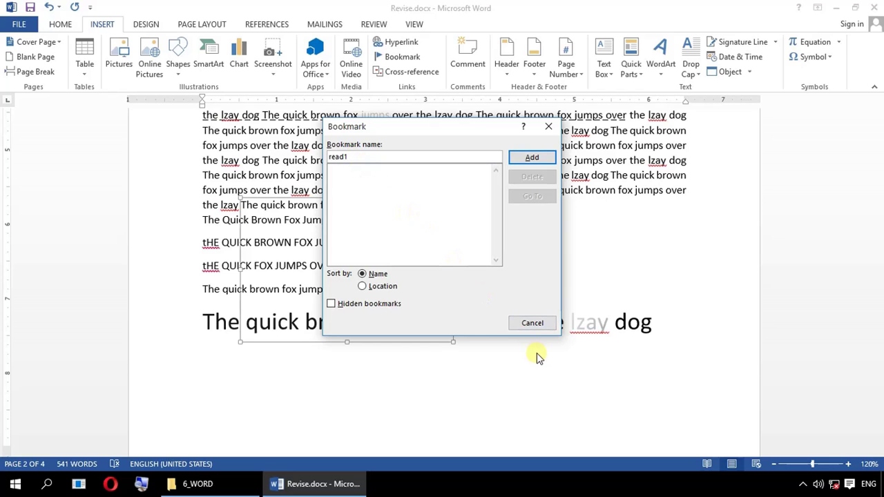
left_click(528, 157)
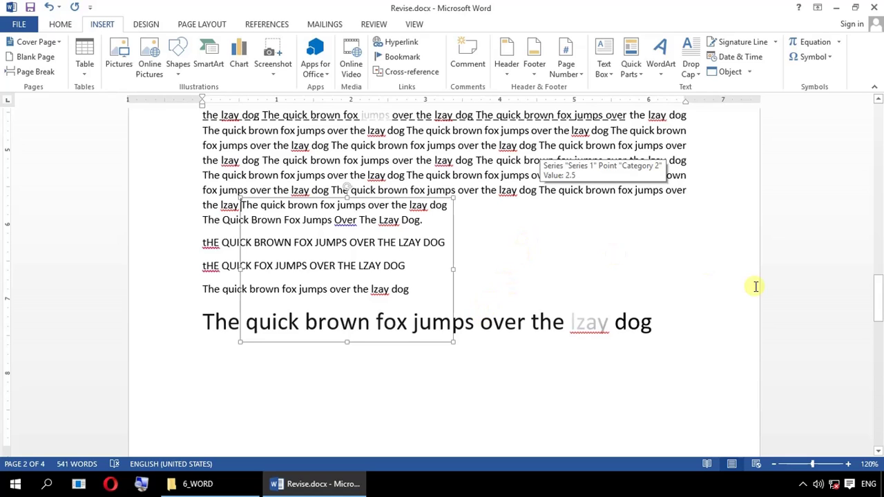
Attach the comment "abcd" to the word "dog" in the line above the large-text sentence, and check which word it marks.
scroll(755, 286, "down", 3)
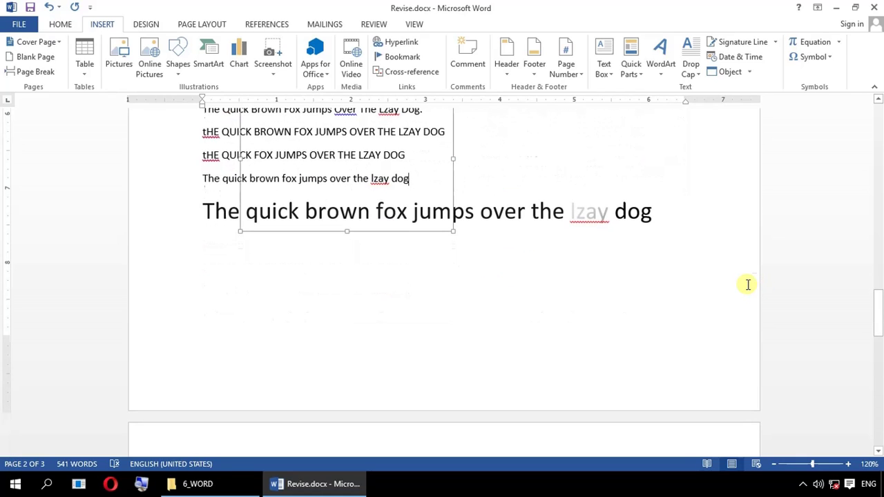
scroll(748, 285, "up", 4)
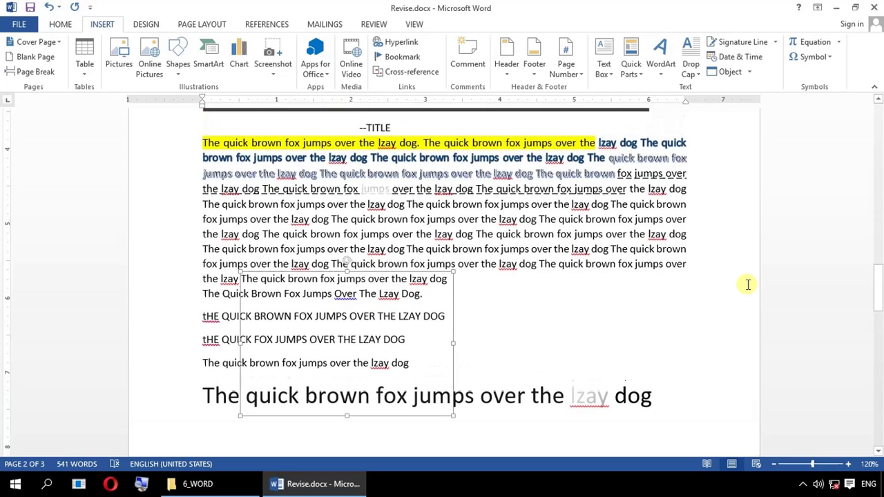
scroll(748, 285, "up", 3)
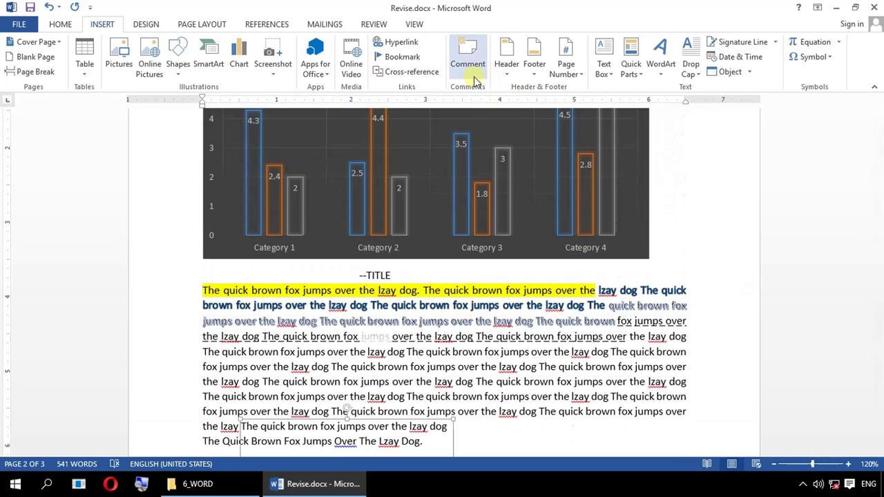
scroll(503, 183, "down", 11)
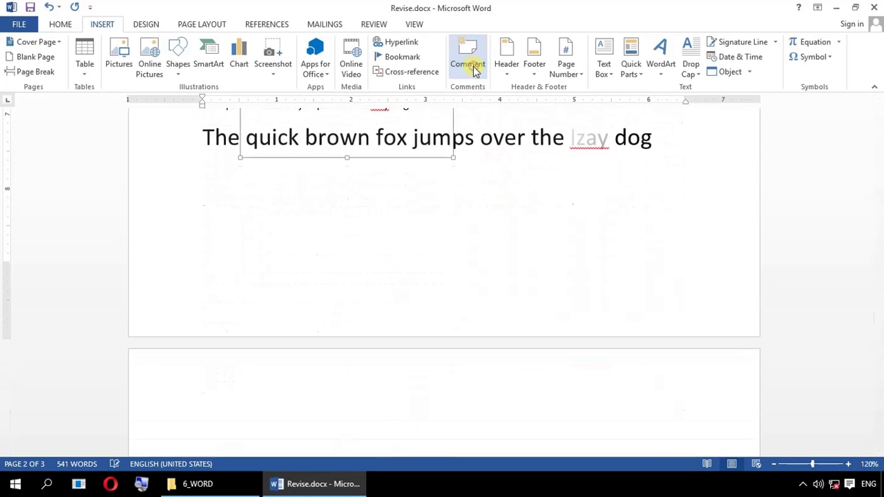
left_click(475, 69)
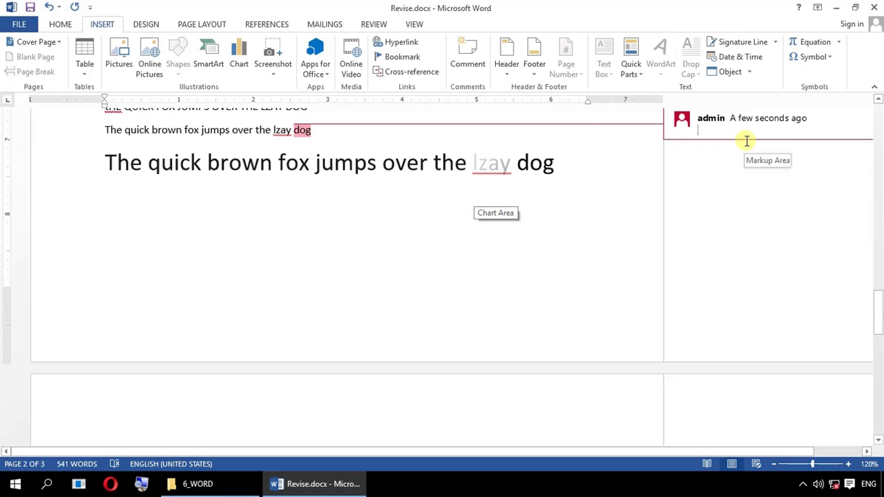
type("ab")
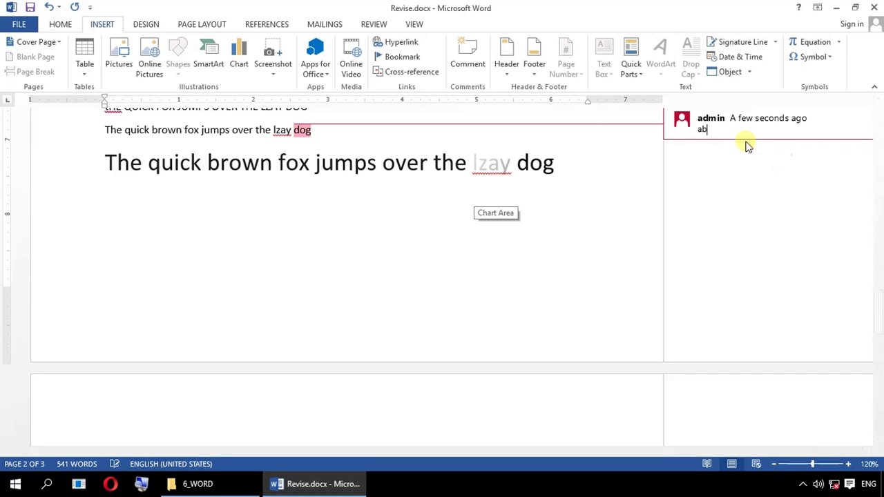
type("cd")
left_click(811, 178)
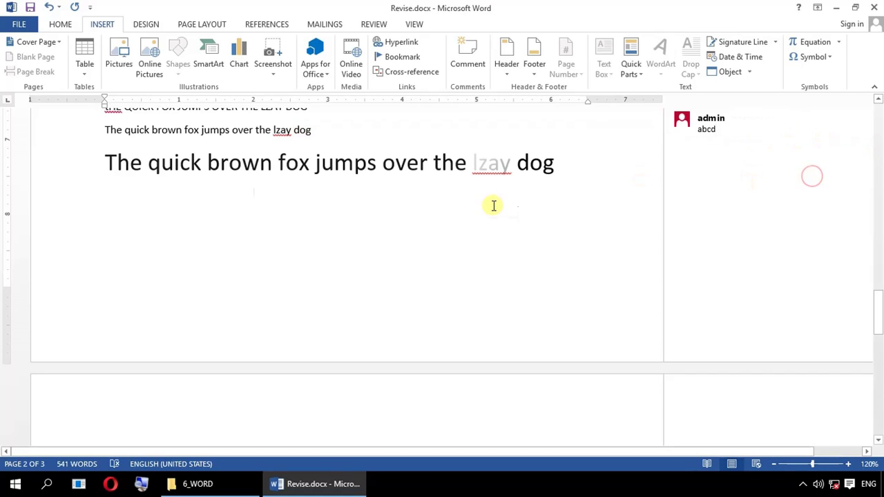
left_click(714, 133)
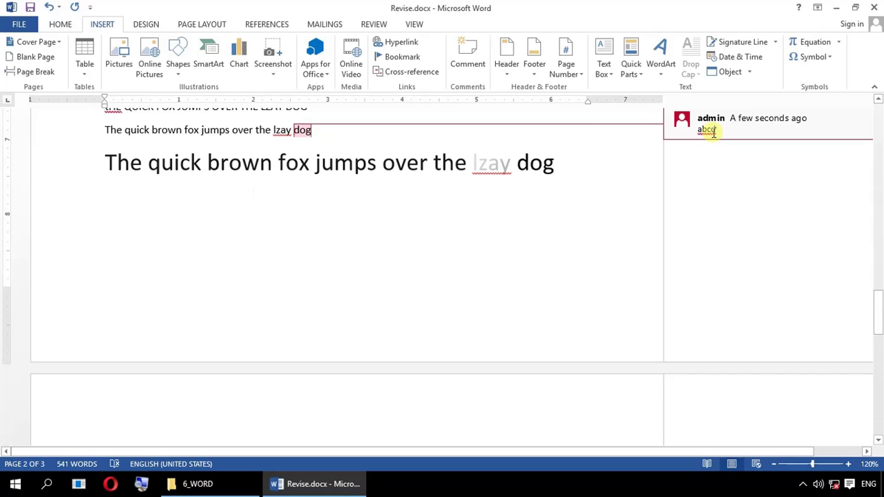
left_click(482, 211)
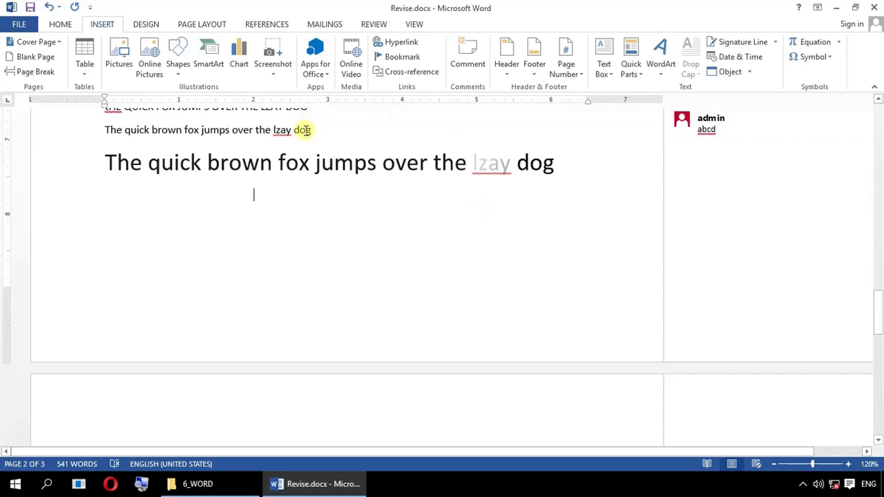
left_click(734, 116)
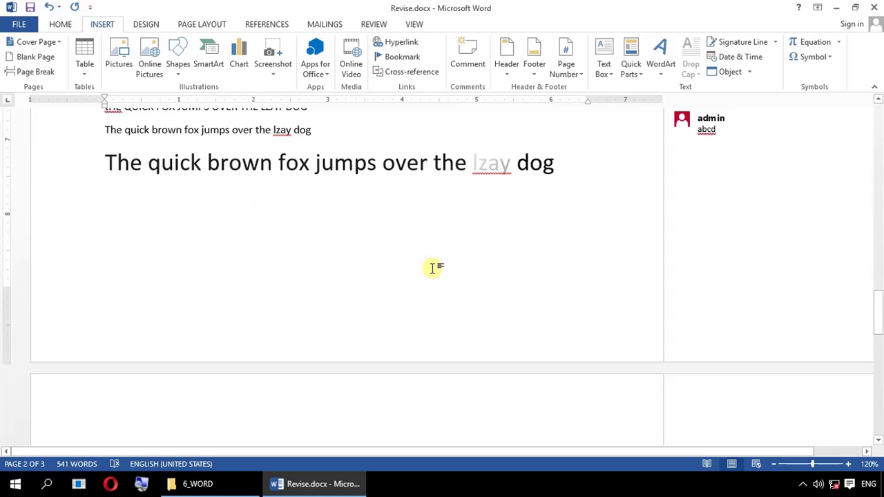
Insert the first Blank header on page 3 with the text "Doccument1" and leave header editing.
scroll(433, 268, "down", 5)
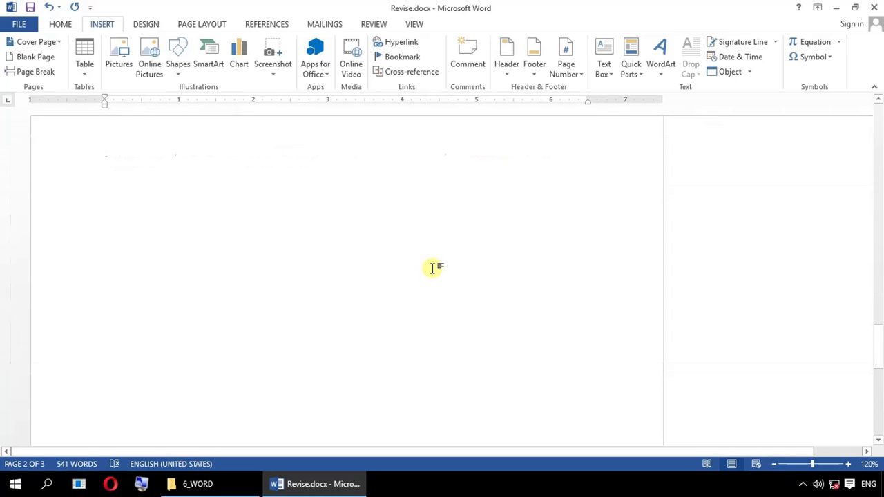
left_click(379, 219)
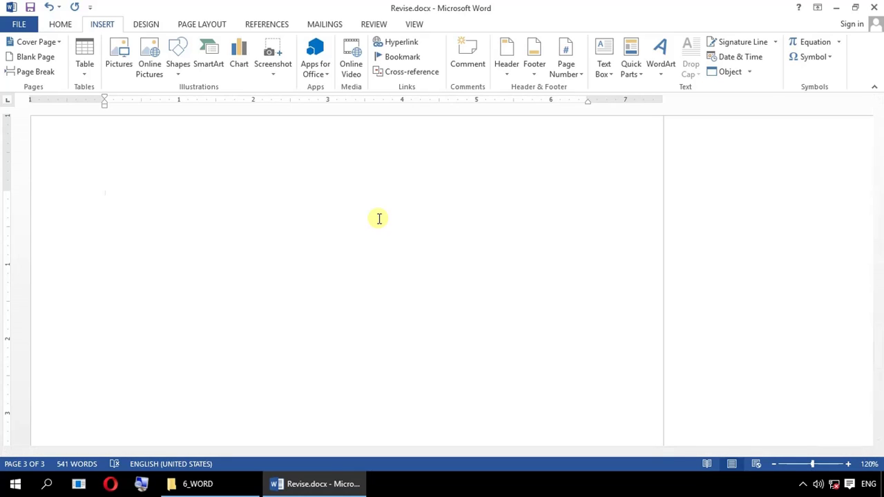
left_click(506, 54)
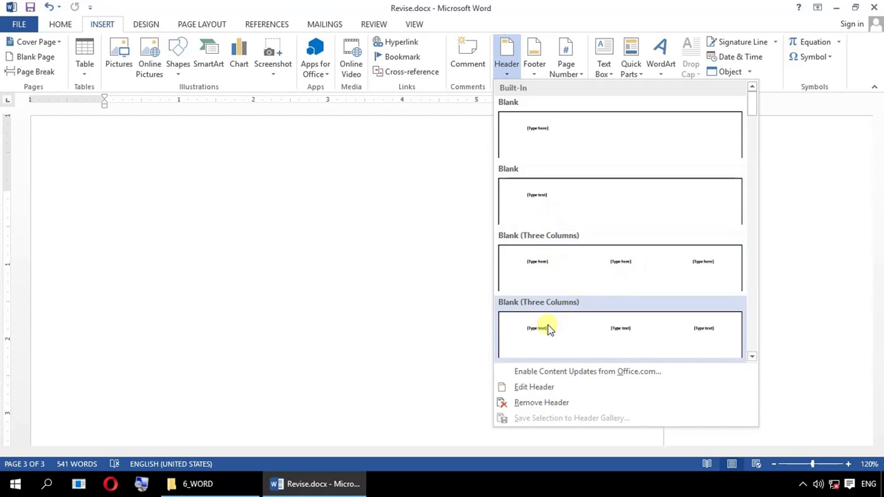
left_click(556, 130)
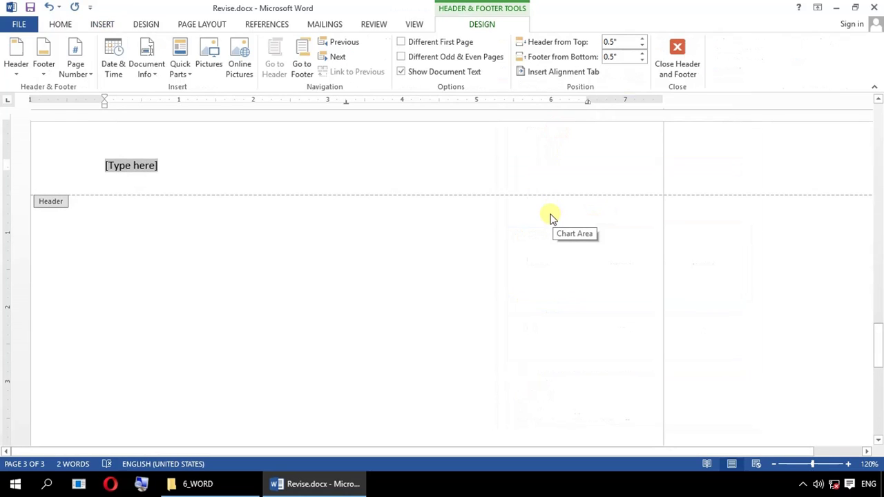
type("Docmue")
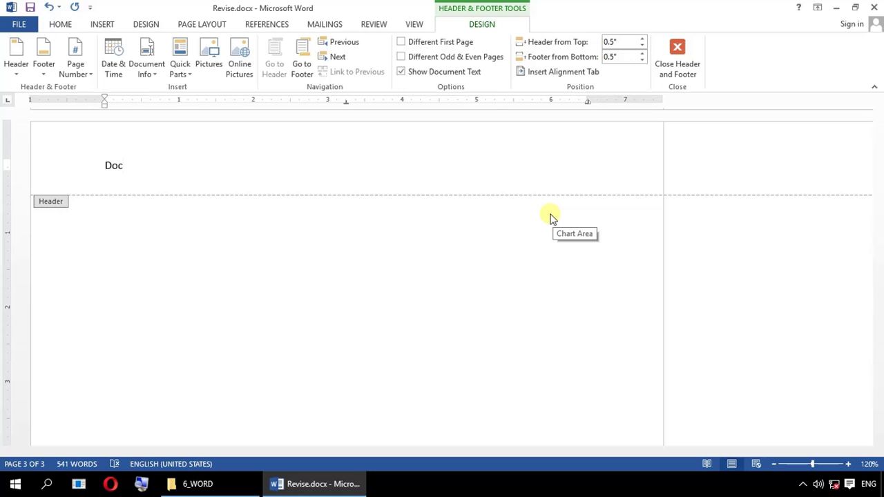
left_click(529, 277)
left_click(209, 251)
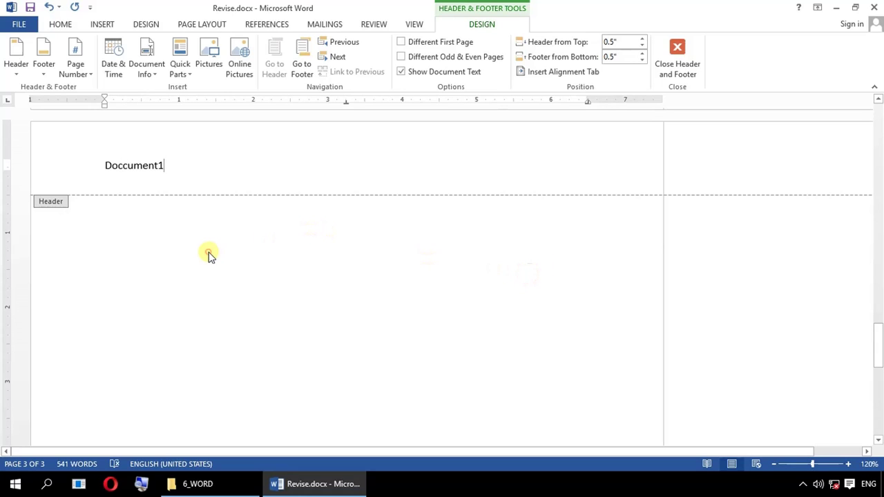
left_click(580, 271)
left_click(674, 66)
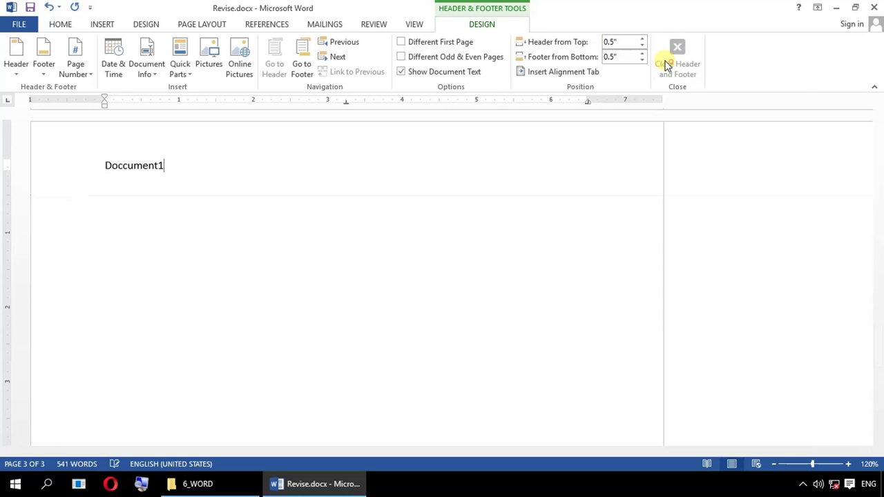
left_click(134, 170)
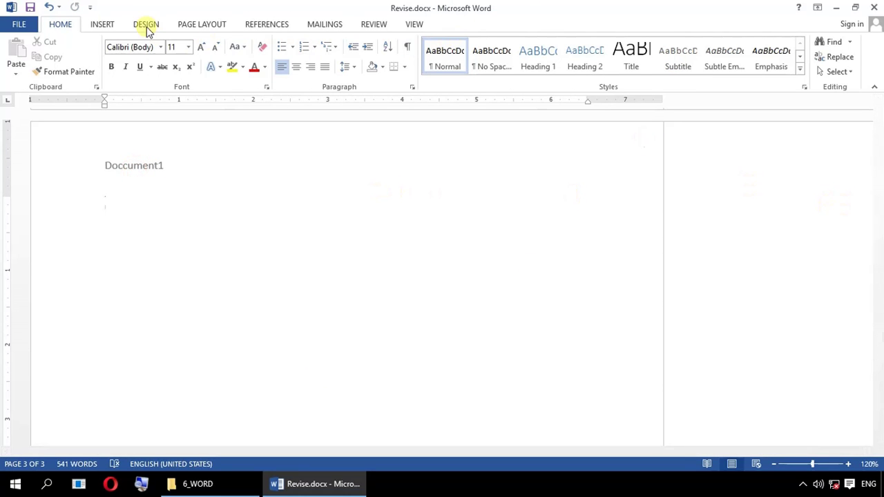
Insert the first Blank footer with the text "Path".
left_click(102, 24)
left_click(534, 69)
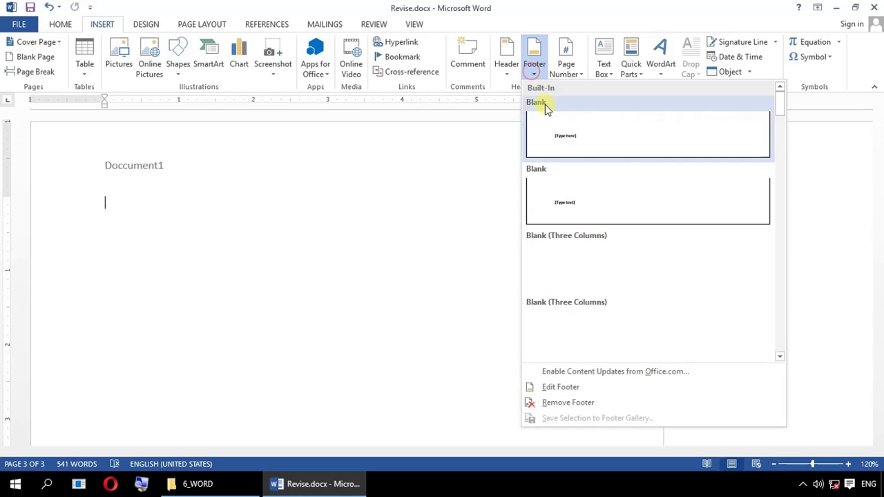
left_click(554, 143)
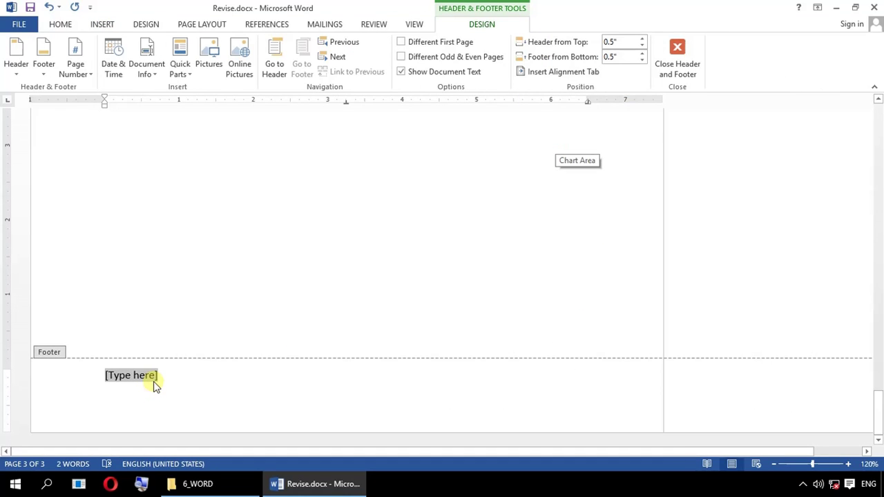
type("Path")
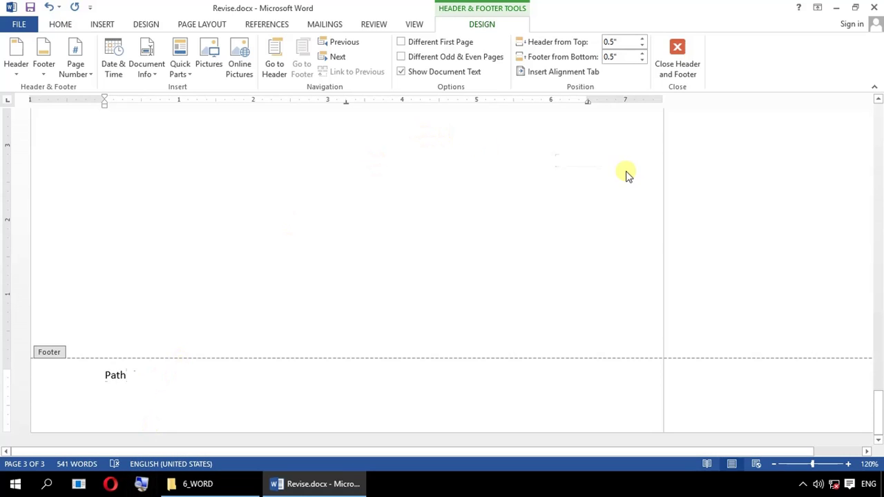
Close the 6_WORD folder window.
left_click(219, 484)
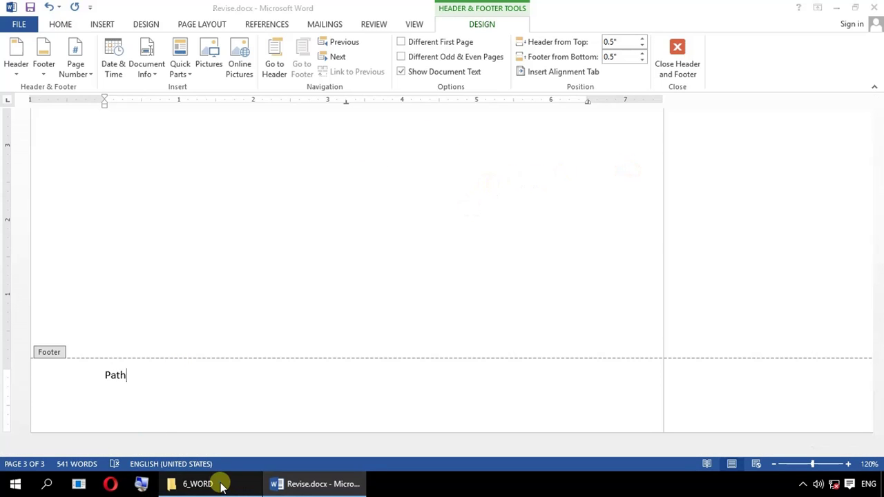
right_click(169, 476)
left_click(162, 467)
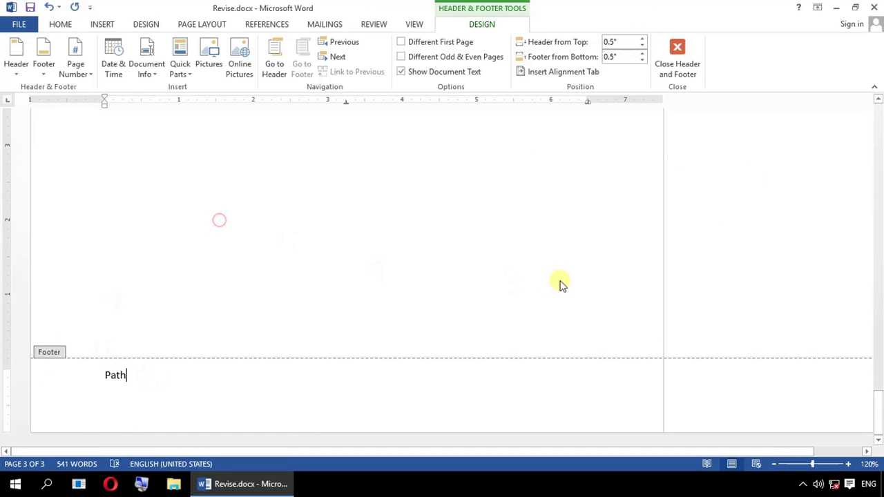
Leave header and footer editing and check the header and footer where pages 2 and 3 meet.
scroll(342, 220, "up", 10)
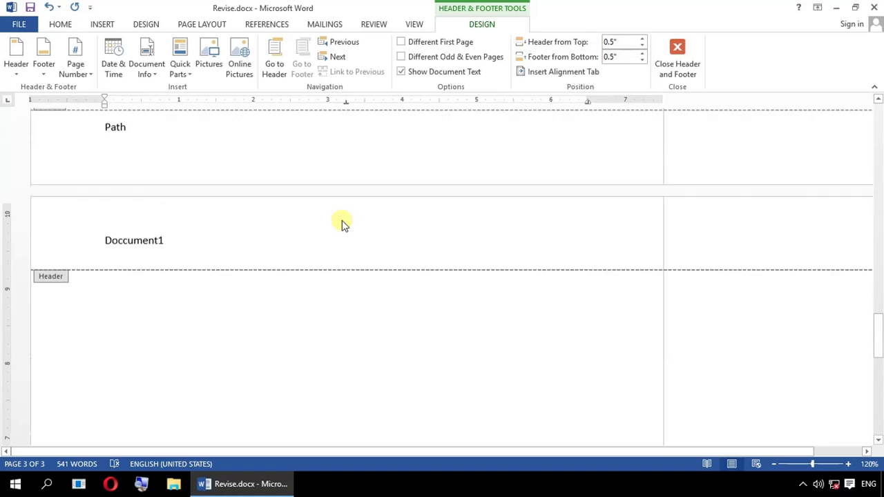
left_click(677, 64)
scroll(345, 257, "down", 3)
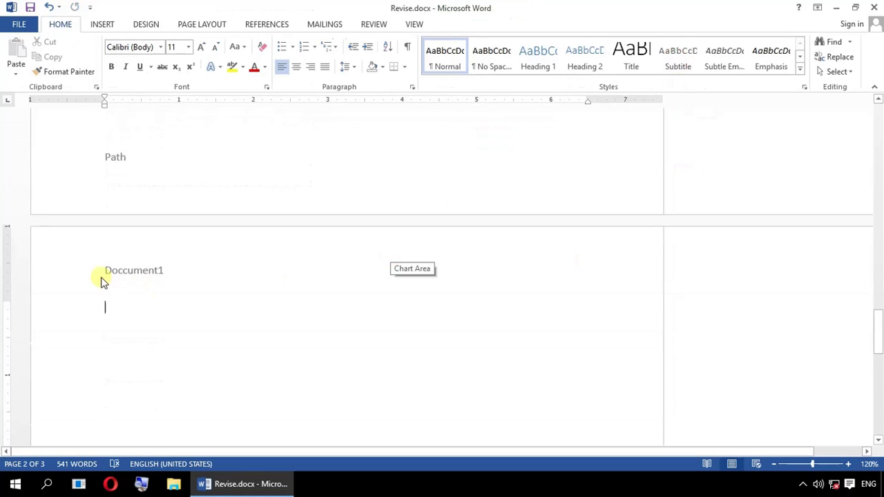
Open the page 3 header for editing, select the footer text "Path" on page 2, and return to the document body.
double_click(121, 268)
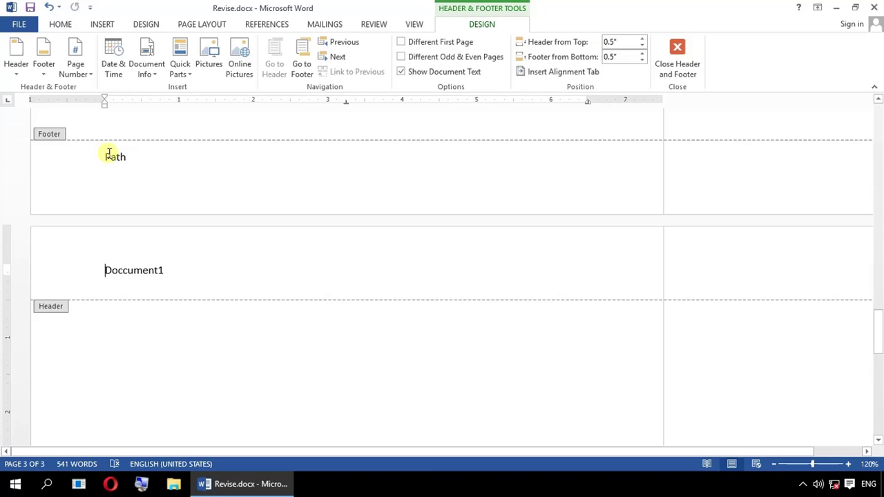
left_click(109, 153)
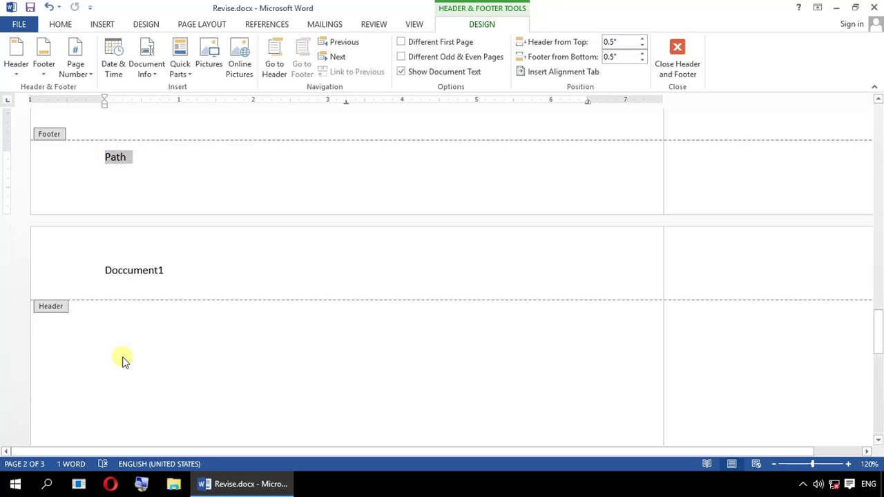
double_click(211, 339)
Insert page numbers at the top of the page using the Plain Number 1 style.
left_click(102, 24)
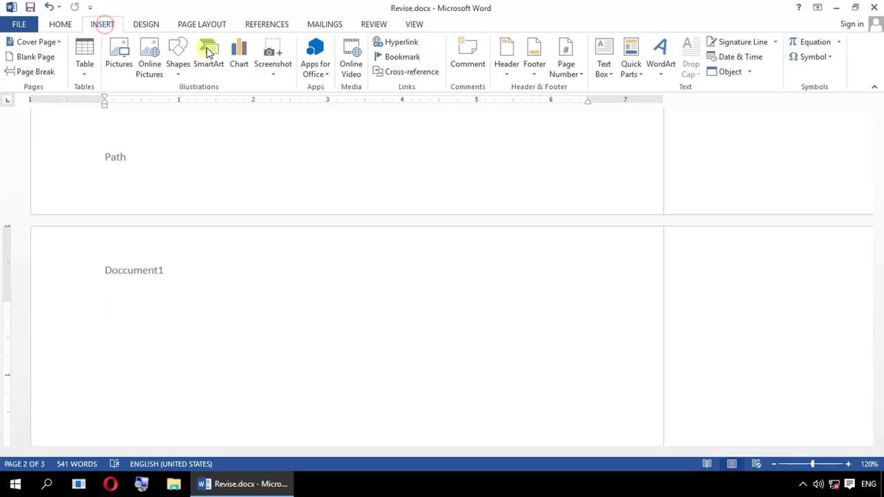
left_click(566, 68)
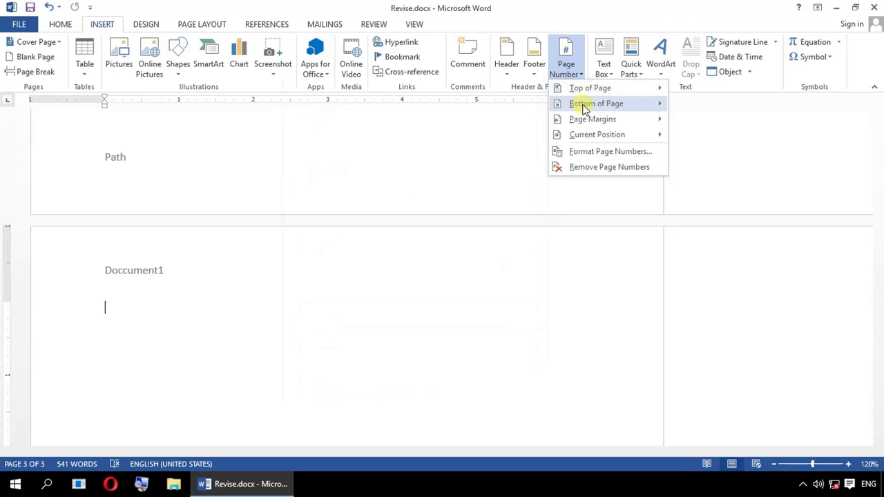
mouse_move(584, 107)
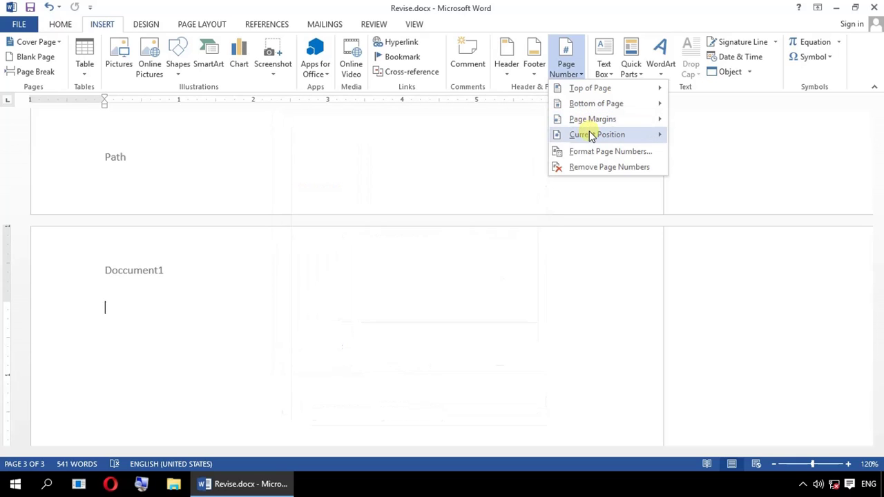
mouse_move(590, 136)
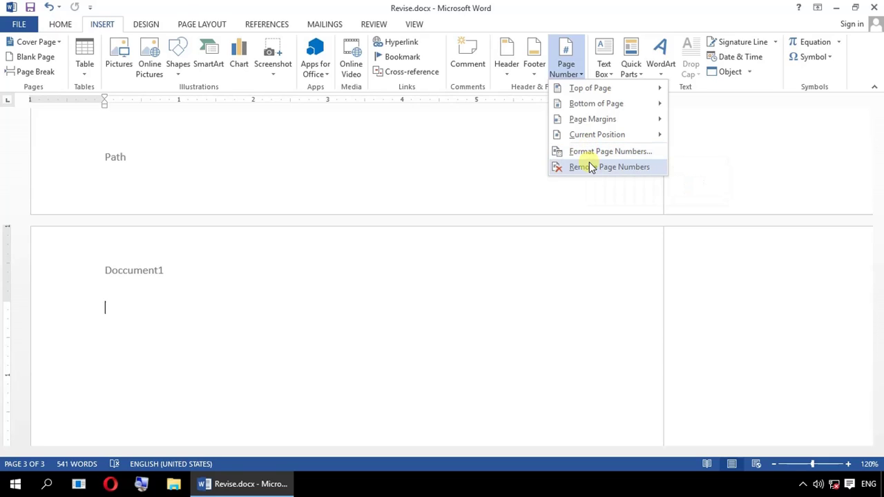
mouse_move(606, 89)
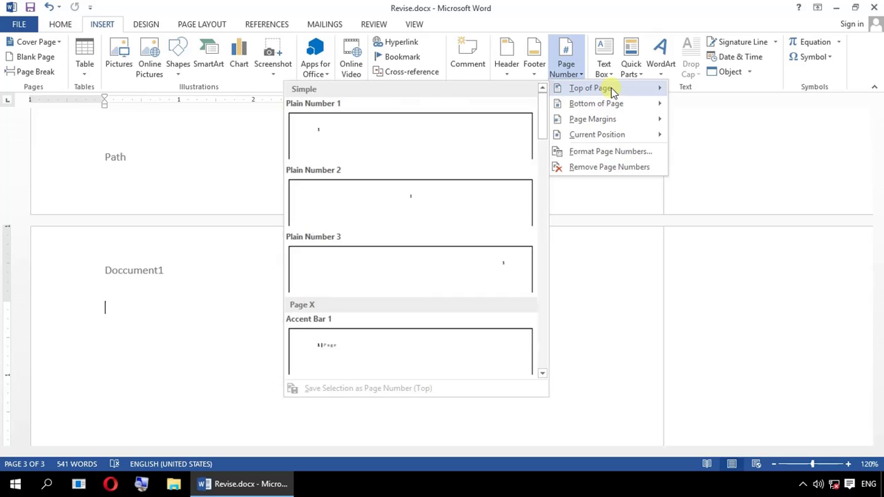
left_click(460, 126)
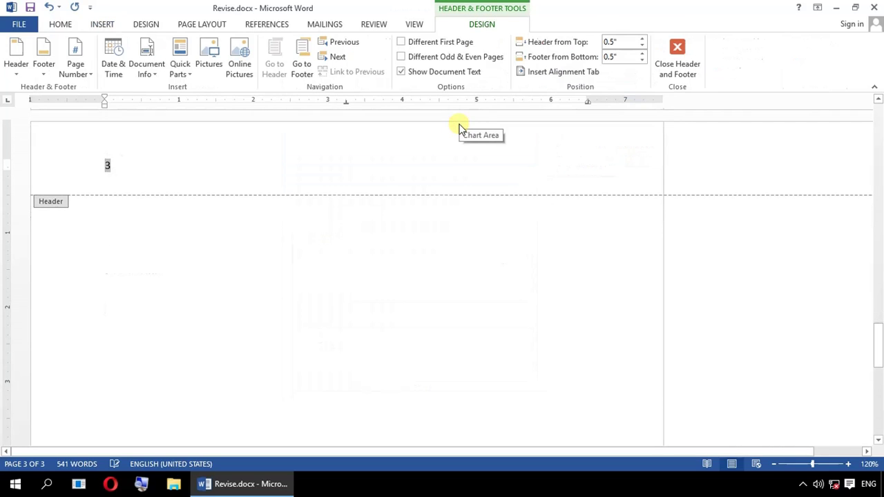
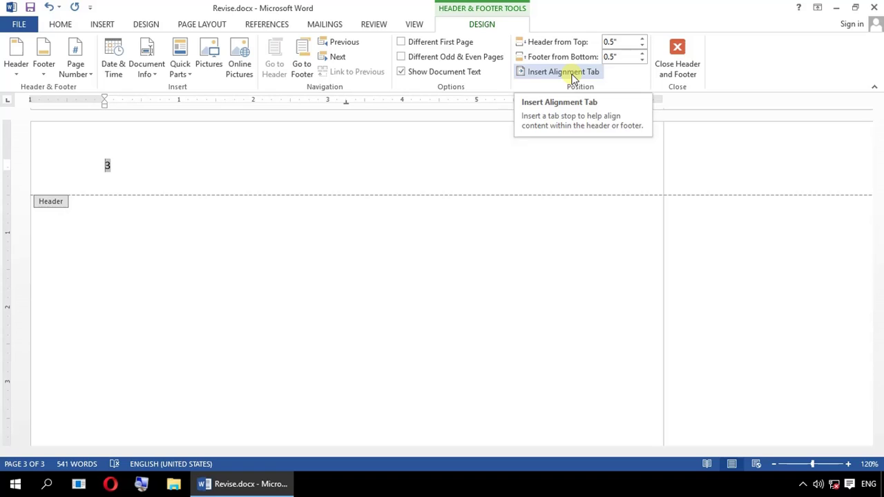
Change the page number format to i, ii, iii, continuing from the previous section, and leave header editing.
left_click(102, 24)
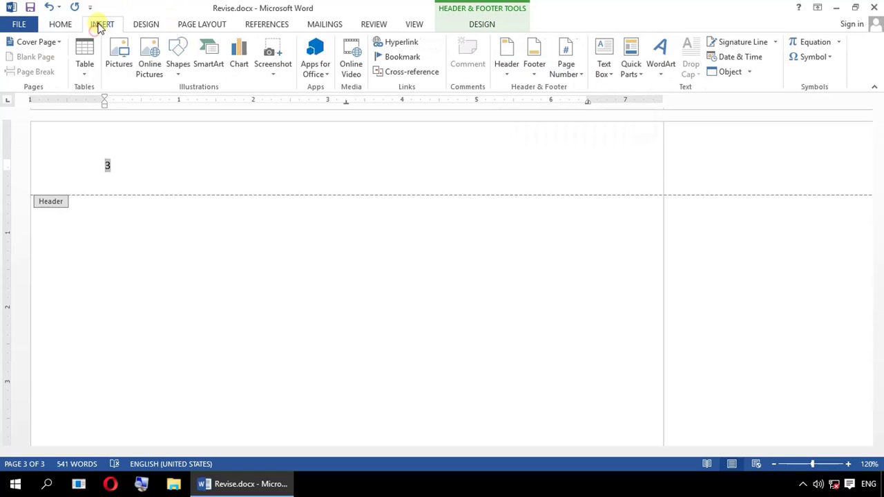
left_click(580, 74)
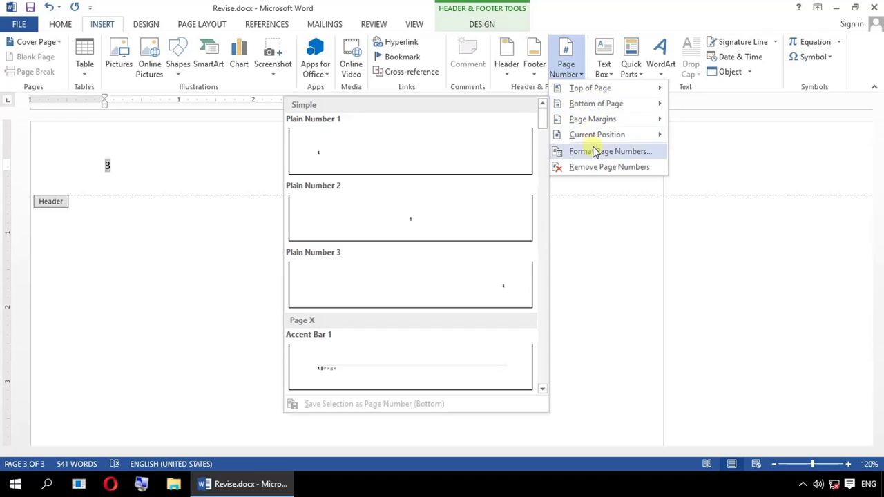
left_click(593, 152)
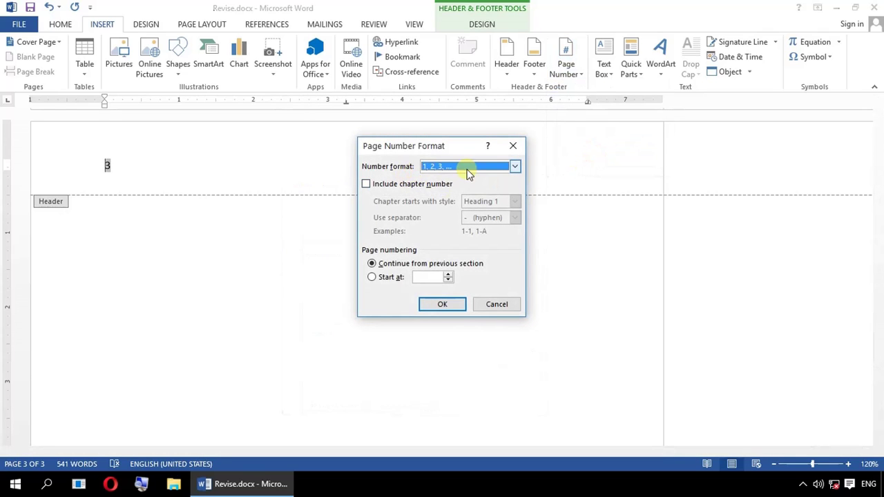
left_click(517, 166)
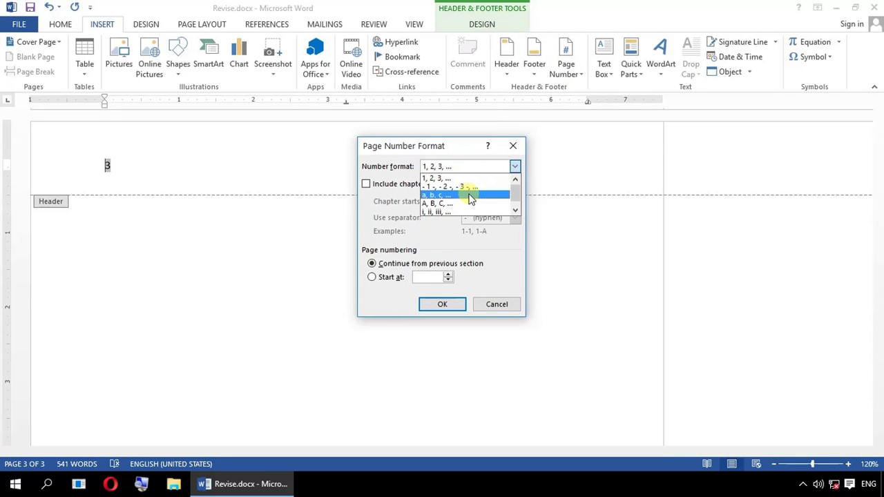
left_click(469, 194)
left_click(493, 166)
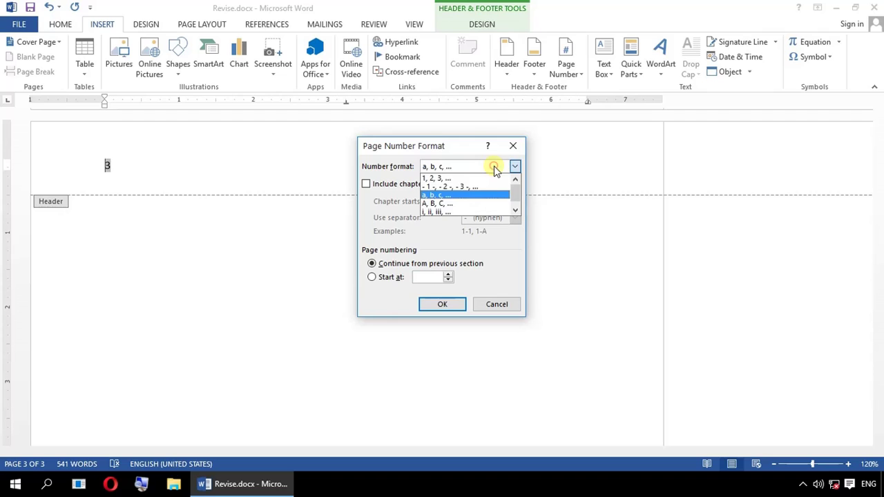
left_click(471, 212)
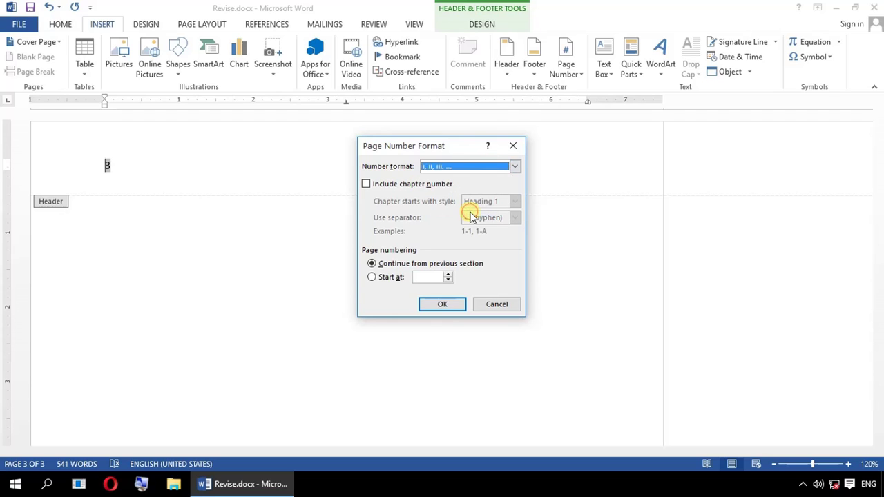
left_click(443, 304)
left_click(148, 161)
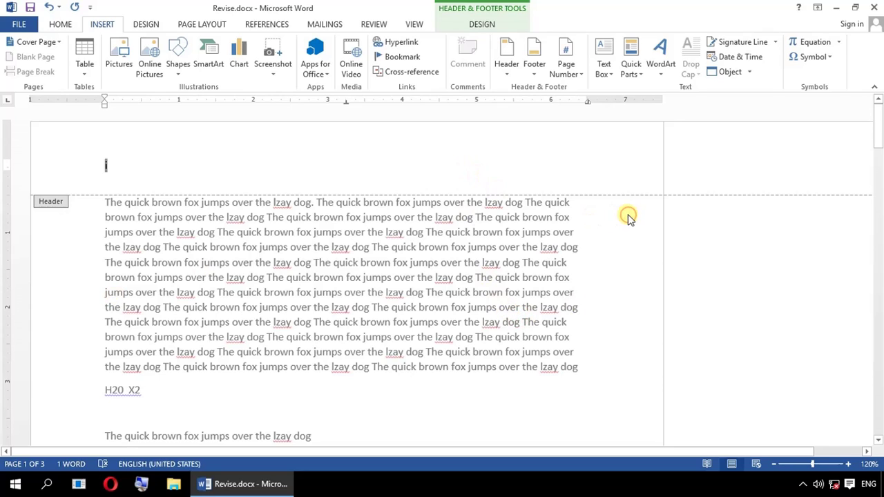
key("Escape")
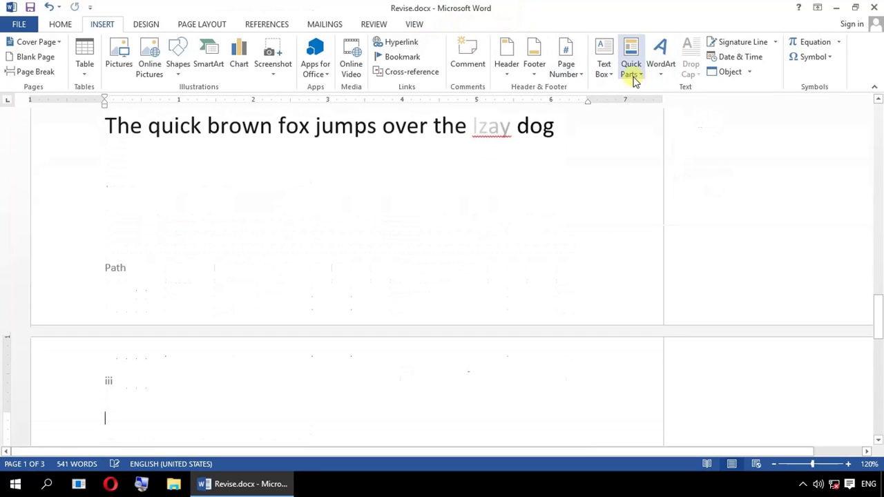
Insert the built-in Alphabet Quote text box on page 3 and deselect it.
scroll(545, 304, "down", 5)
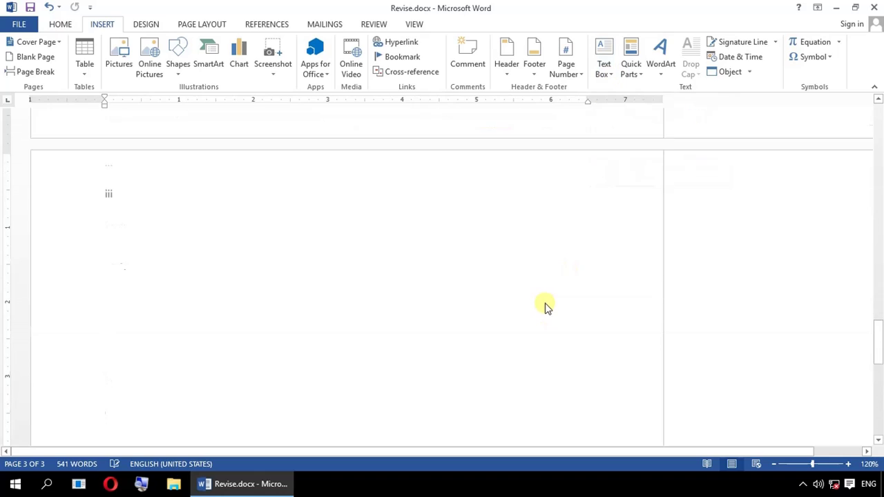
left_click(606, 72)
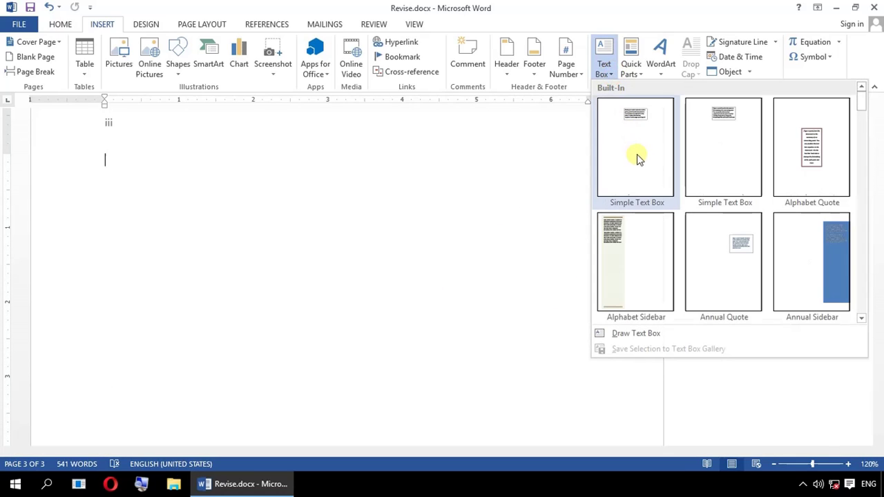
left_click(810, 137)
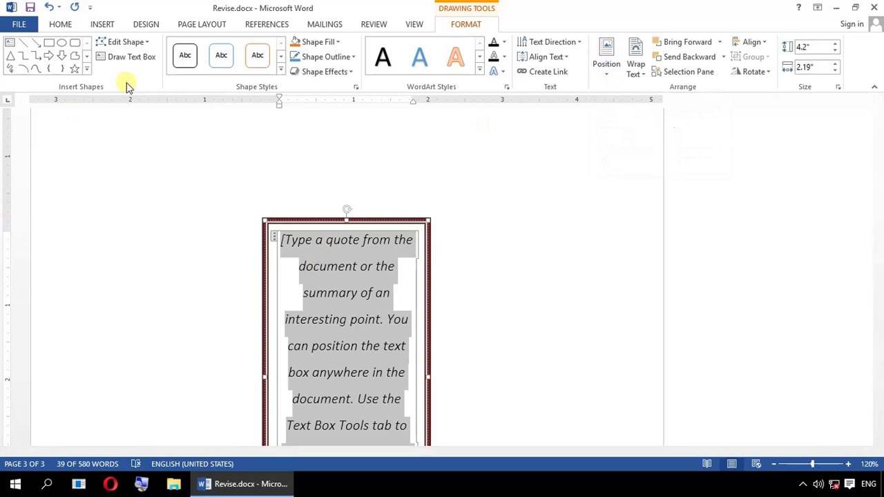
key("Escape")
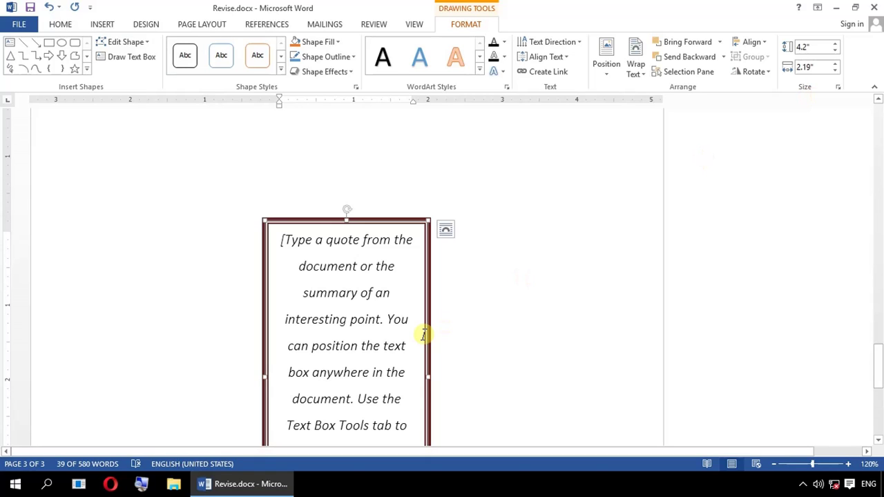
key("Escape")
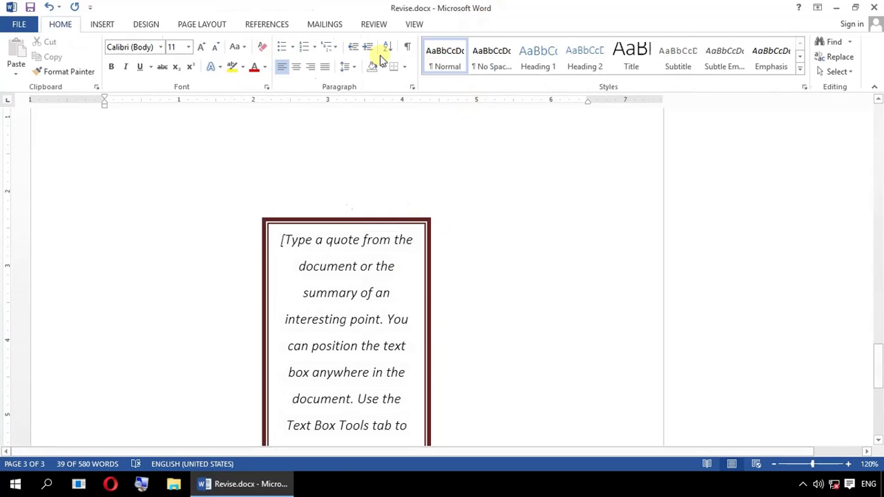
Add the built-in Annual Sidebar text box to page 3 and return the cursor to the body.
left_click(102, 25)
left_click(630, 67)
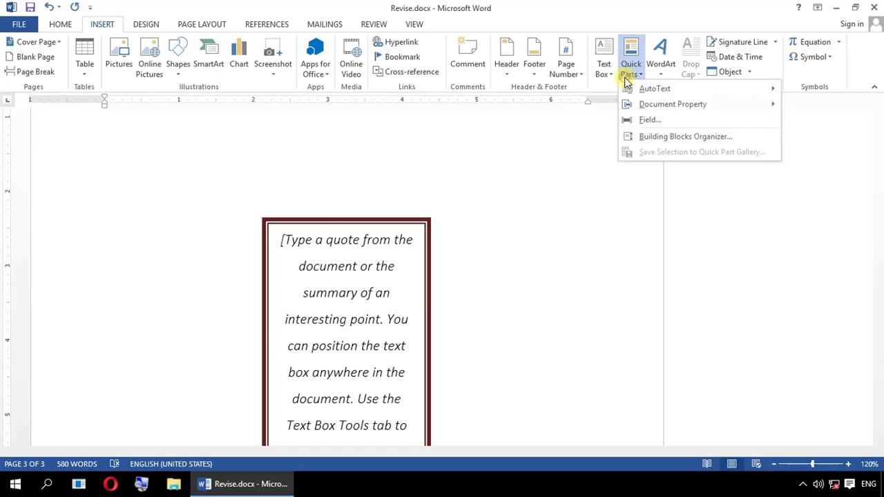
left_click(606, 79)
left_click(605, 80)
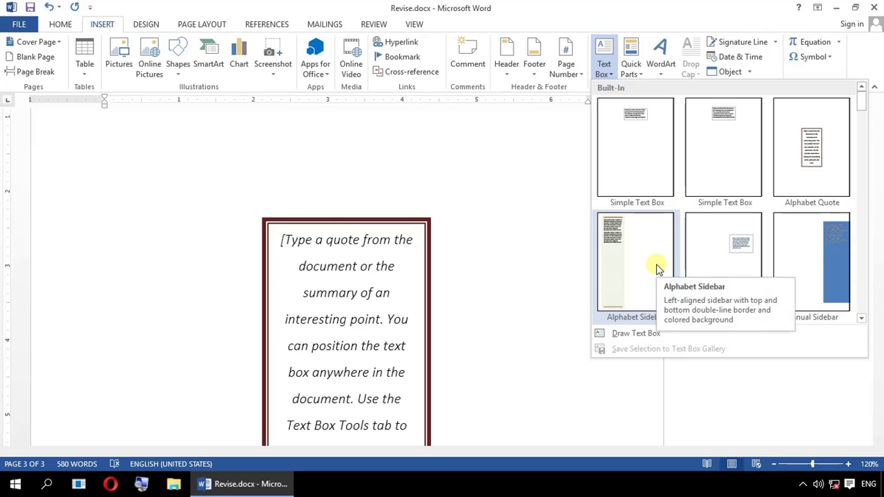
left_click(817, 275)
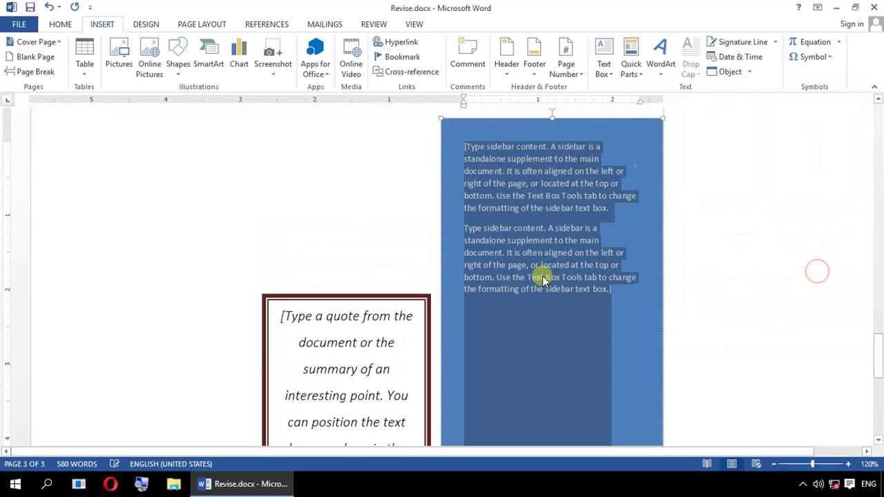
left_click(283, 154)
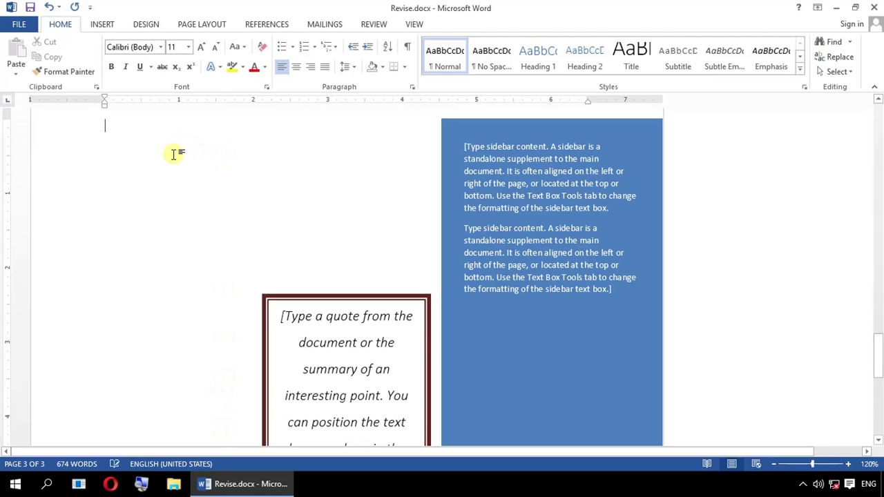
Select the blue sidebar's placeholder text and create WordArt from it in the first, plain black style.
left_click(463, 145)
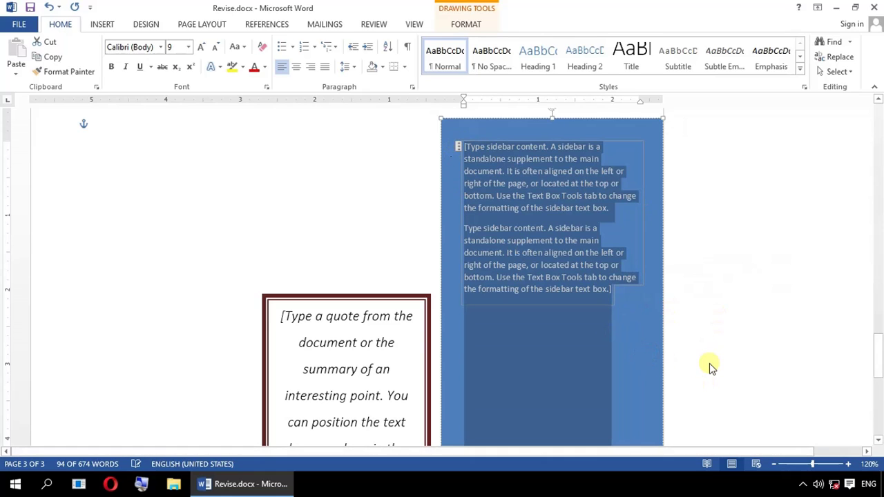
left_click(95, 25)
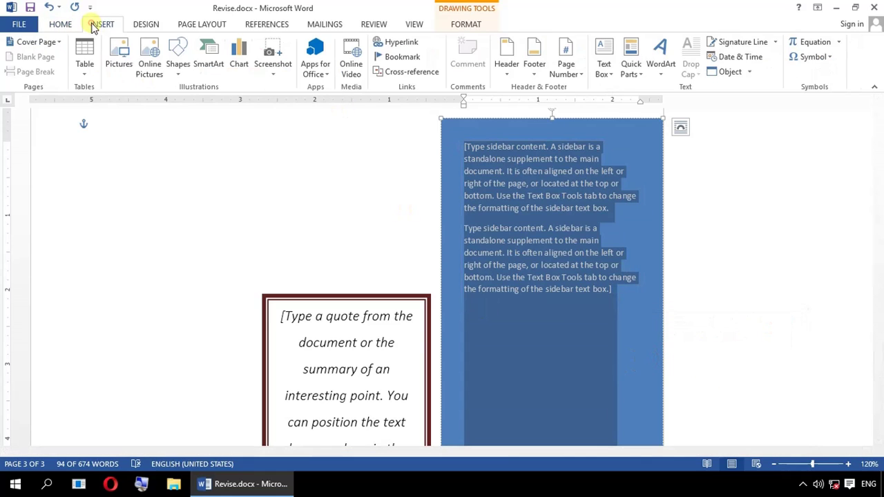
left_click(664, 77)
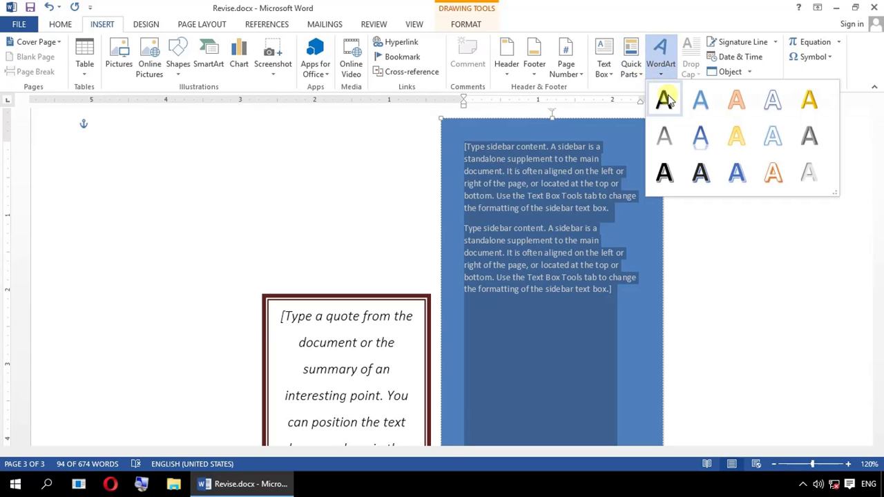
left_click(664, 100)
left_click(180, 188)
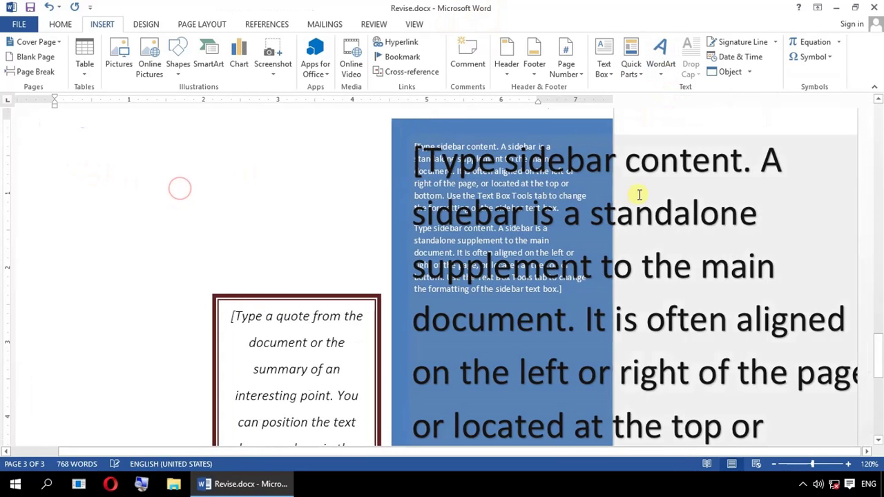
Look over the oversized WordArt on page 3 and delete all of its text.
scroll(431, 148, "down", 3)
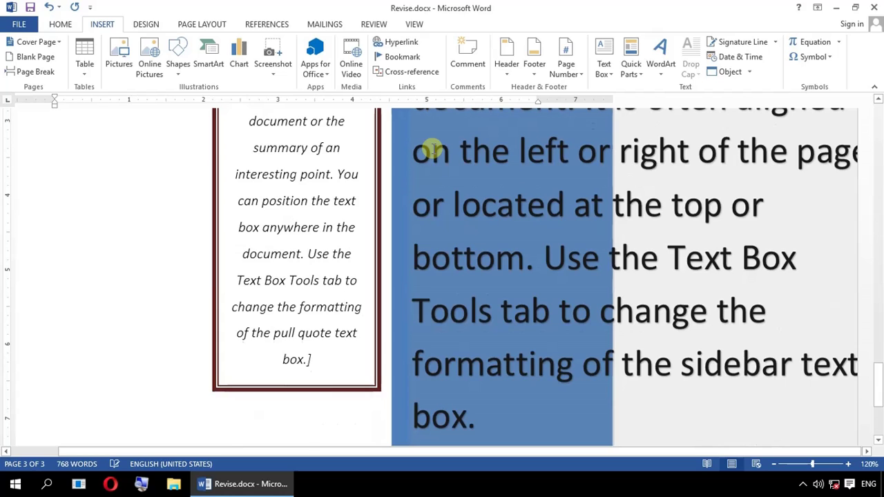
scroll(489, 263, "down", 3)
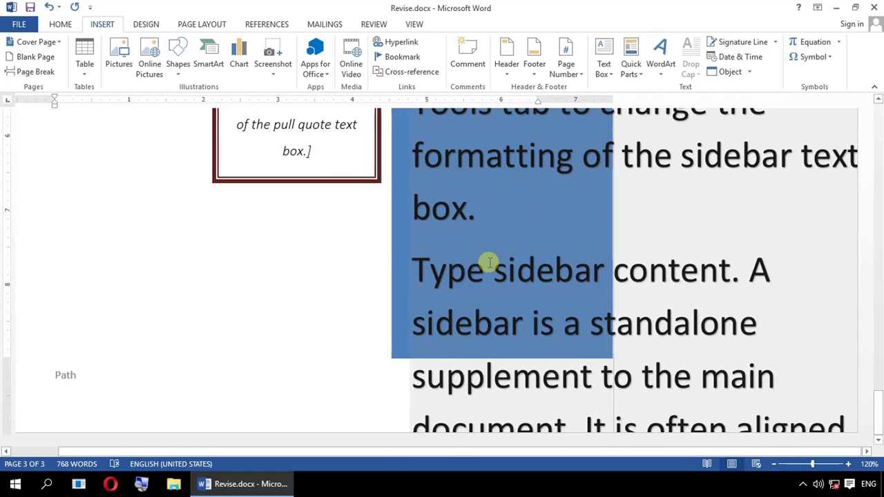
scroll(488, 261, "up", 6)
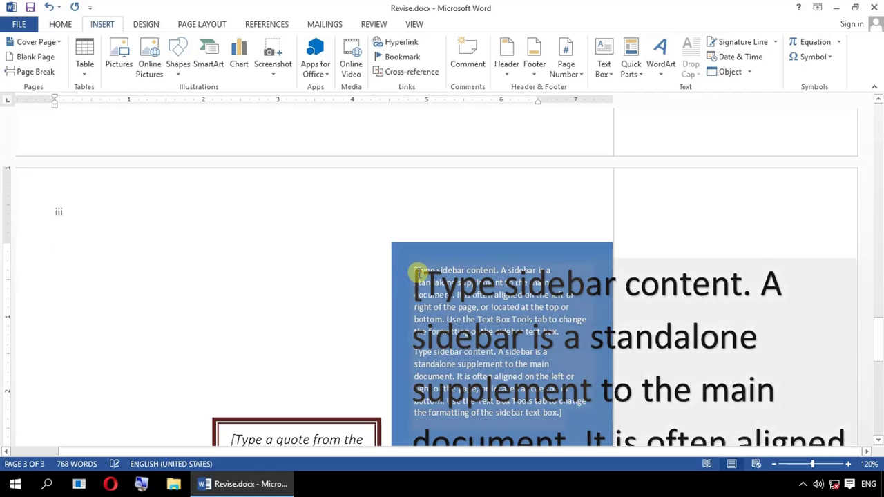
left_click_drag(418, 273, 520, 489)
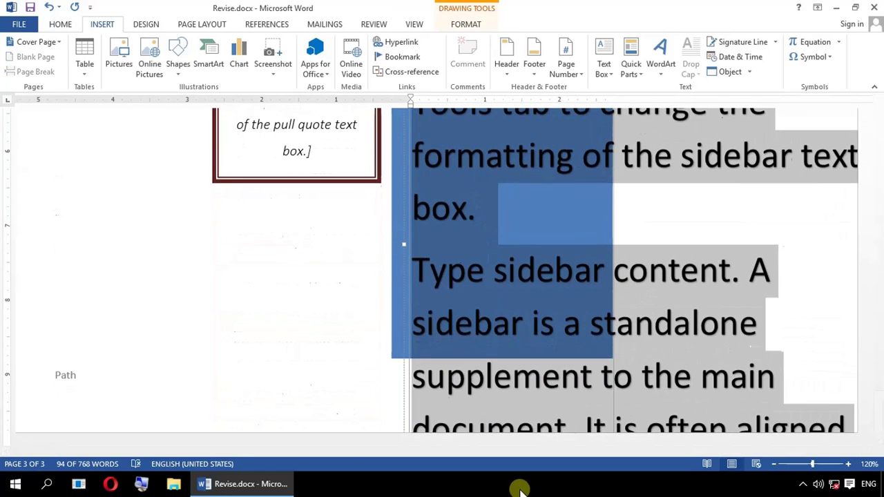
key("Delete")
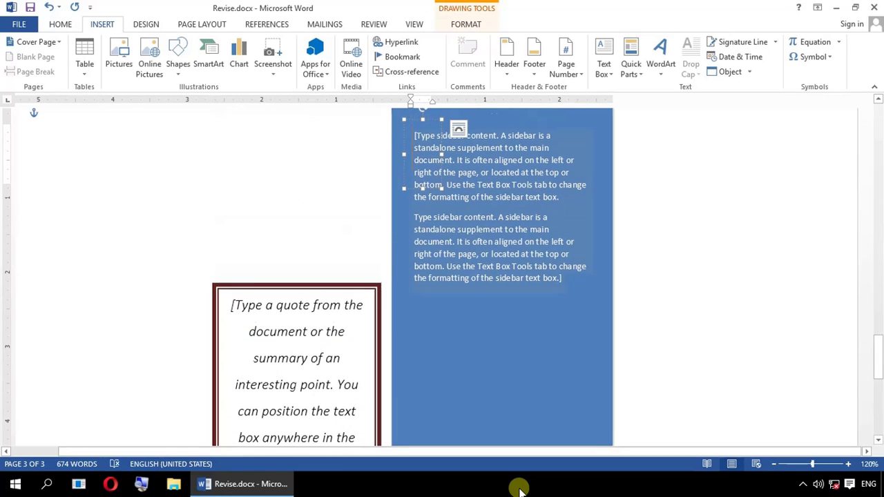
Enter TITLE in the emptied WordArt and move it into the blank area beside the blue sidebar on page 3.
type("TITLE")
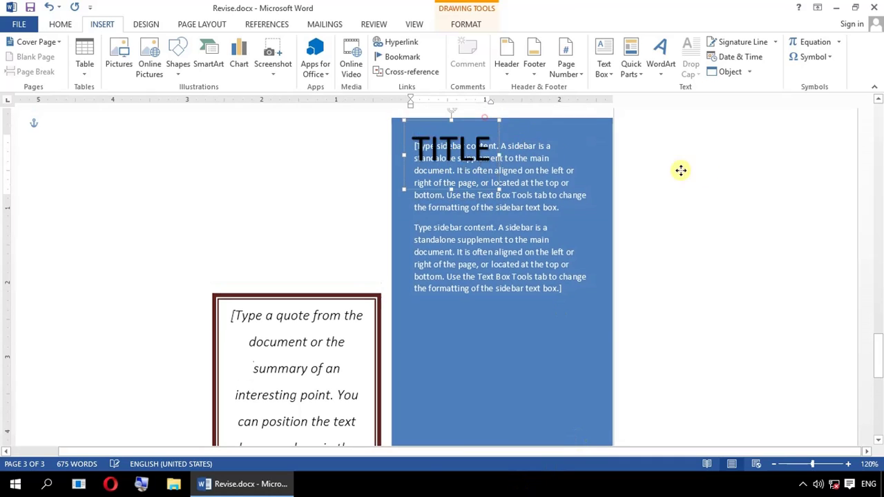
left_click_drag(681, 170, 683, 173)
Create a second WordArt from the selected word TITLE in the blue style in the third row of the gallery.
double_click(736, 210)
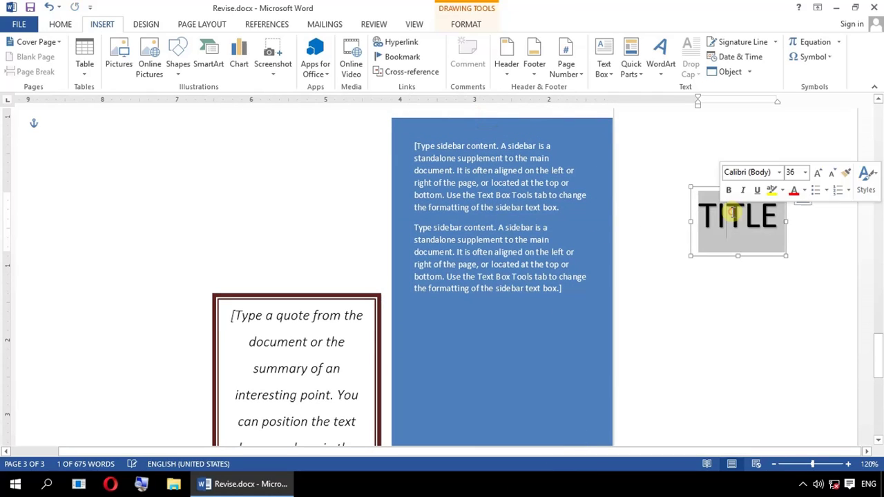
left_click(664, 64)
left_click(746, 169)
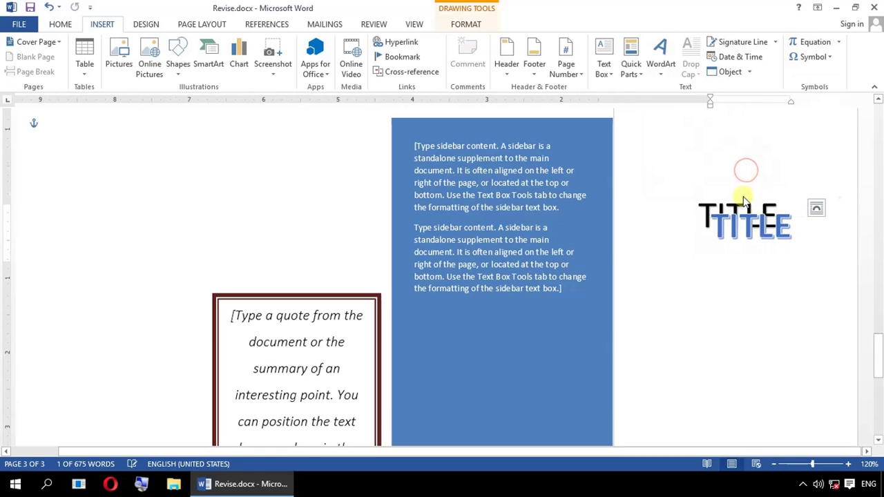
Create another WordArt from the blue TITLE in the orange outlined style and move it below the other two.
left_click(780, 216)
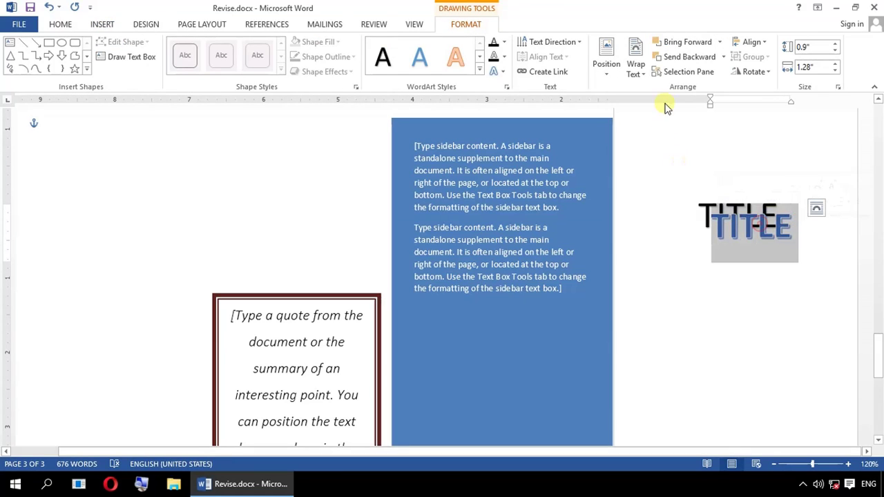
left_click(734, 199)
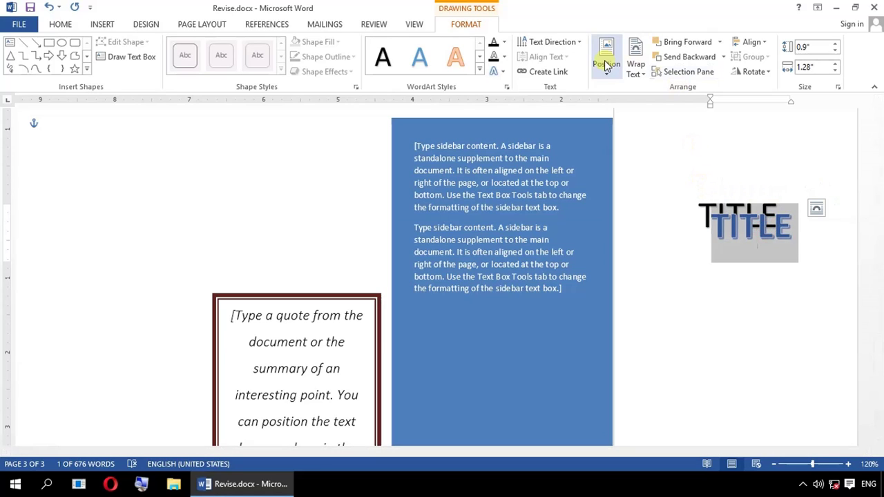
left_click(107, 24)
left_click(659, 72)
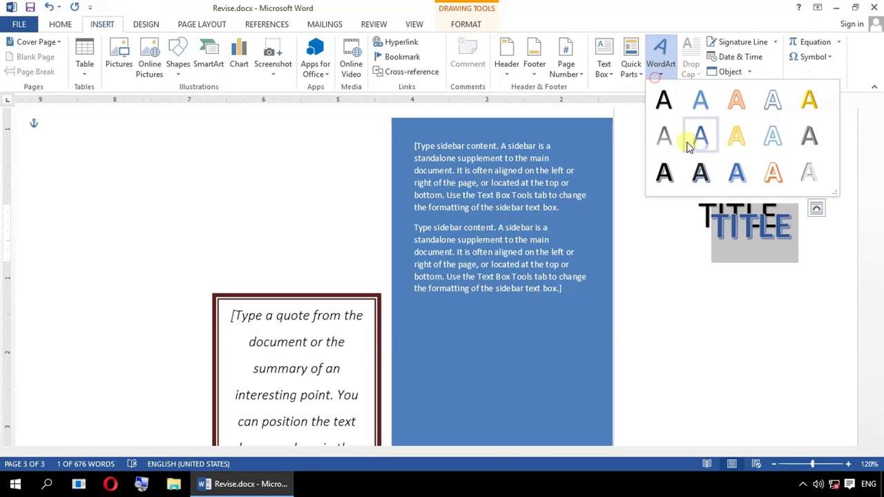
left_click(772, 176)
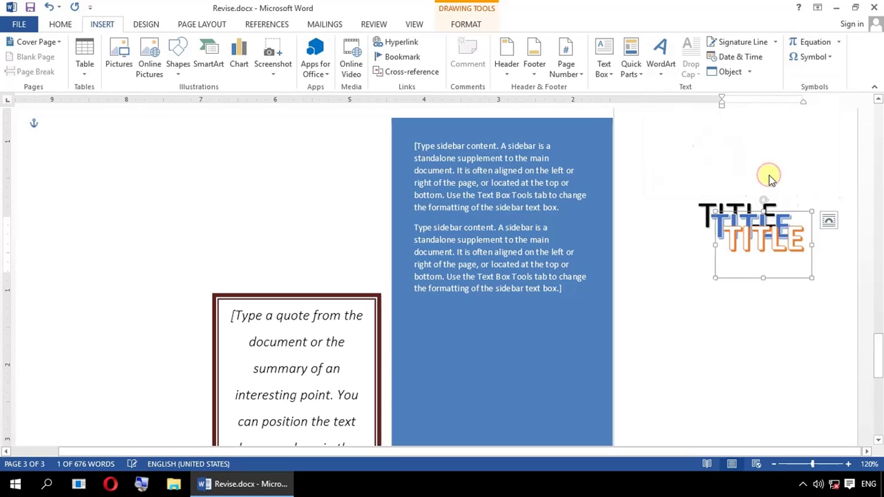
left_click_drag(782, 212, 723, 266)
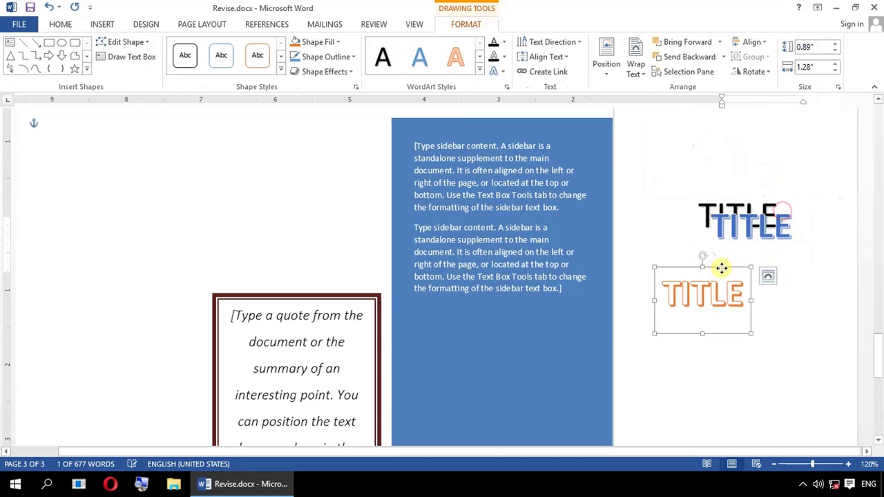
left_click(101, 24)
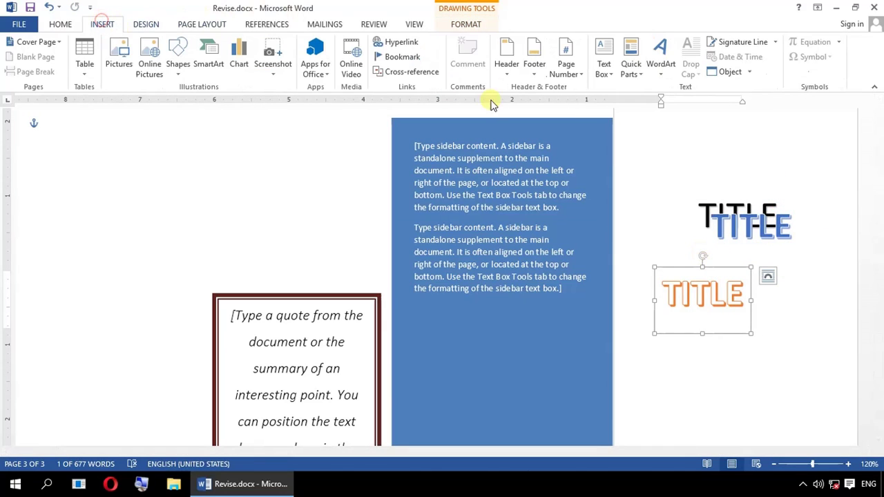
left_click(730, 306)
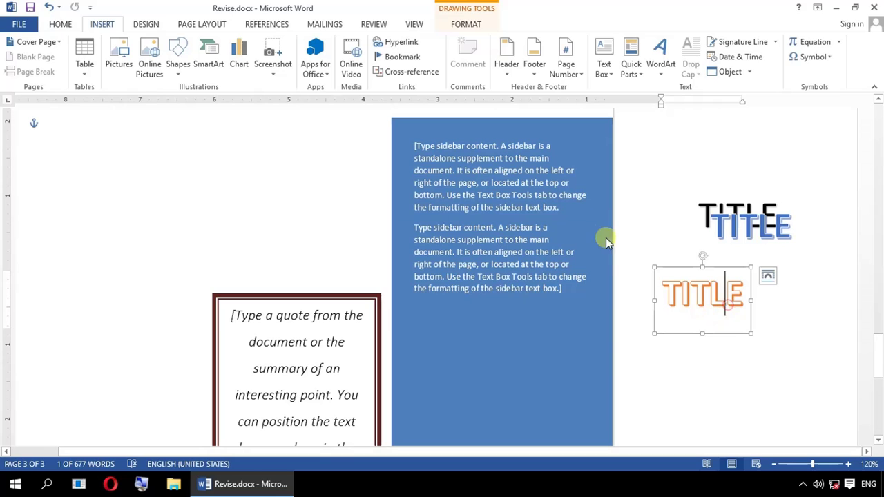
Select the first paragraph on page 1 together with the H20 X2 line and apply a Dropped drop cap.
scroll(641, 166, "up", 6)
scroll(641, 165, "up", 20)
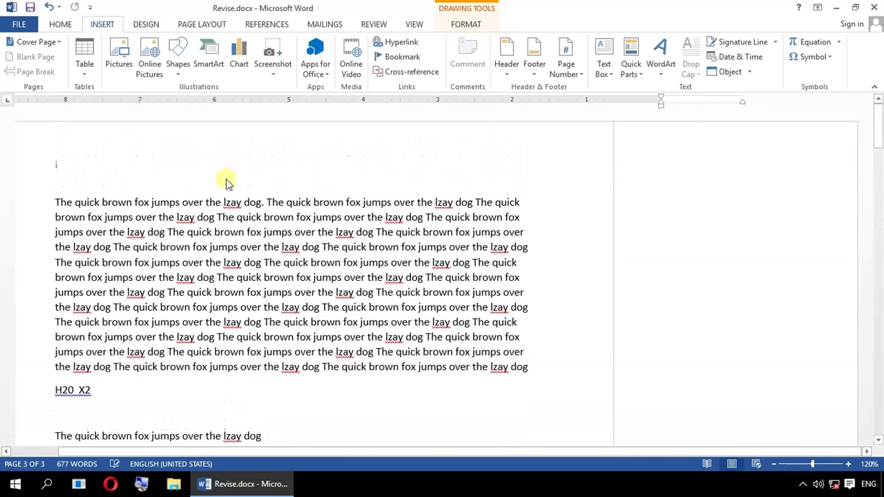
left_click_drag(53, 201, 99, 393)
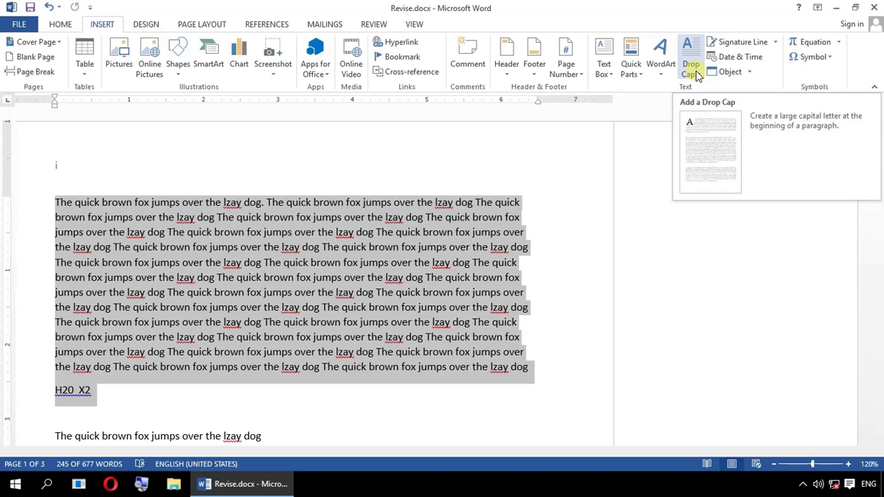
left_click(691, 69)
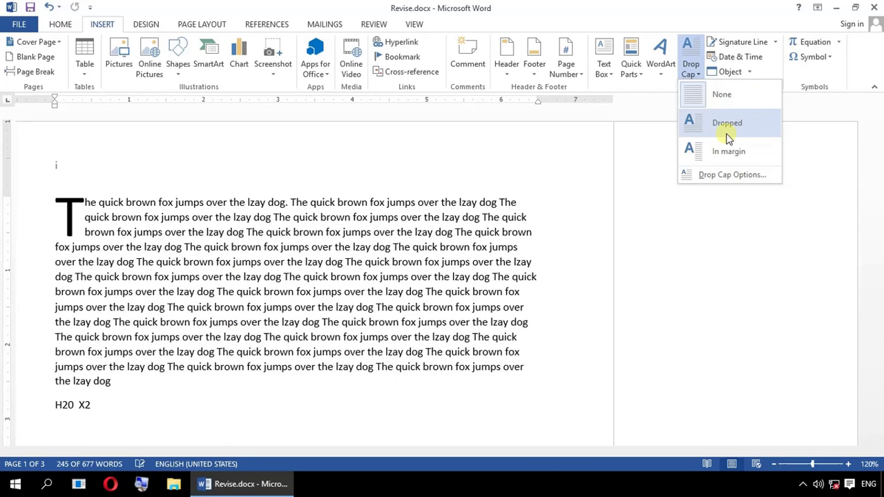
left_click(727, 136)
left_click(174, 293)
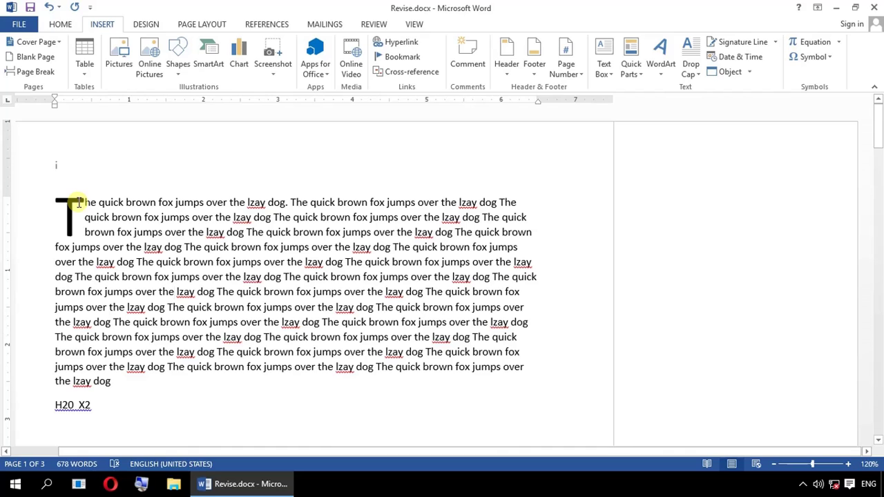
Place the first paragraph's drop cap in the margin and accept its options with 3 lines to drop and 0" from text.
left_click(691, 66)
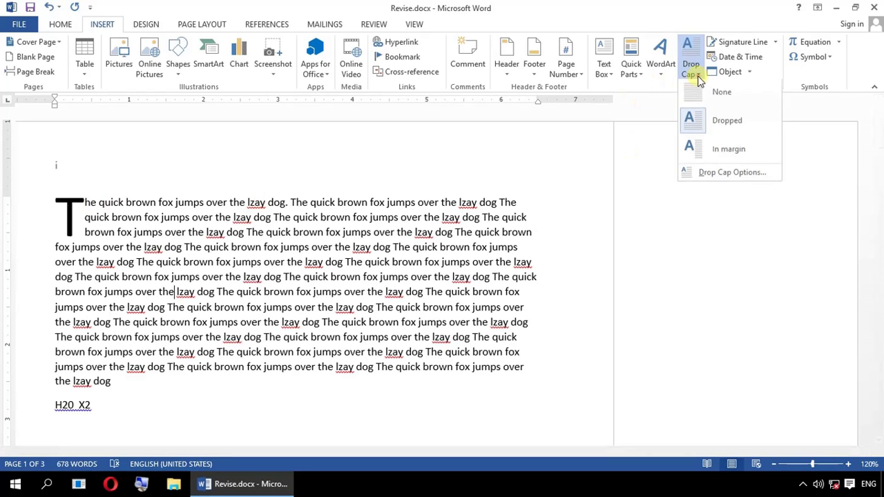
left_click(718, 152)
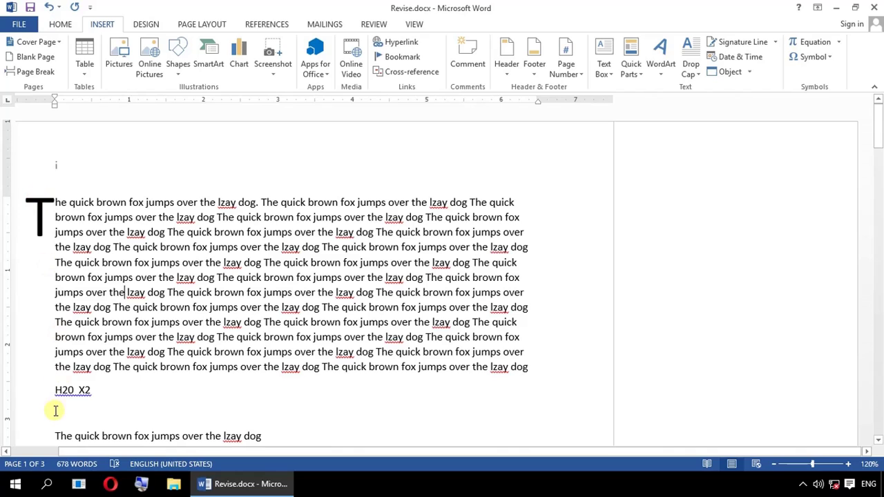
left_click(689, 76)
left_click(730, 174)
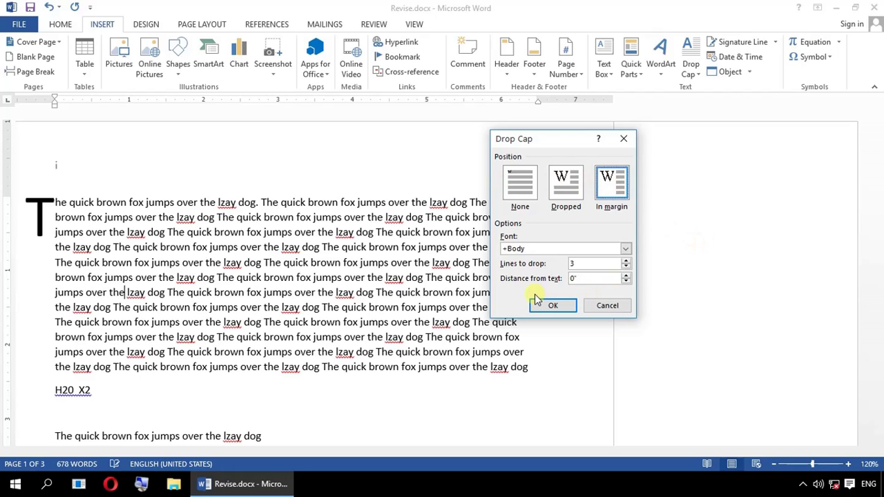
left_click(553, 307)
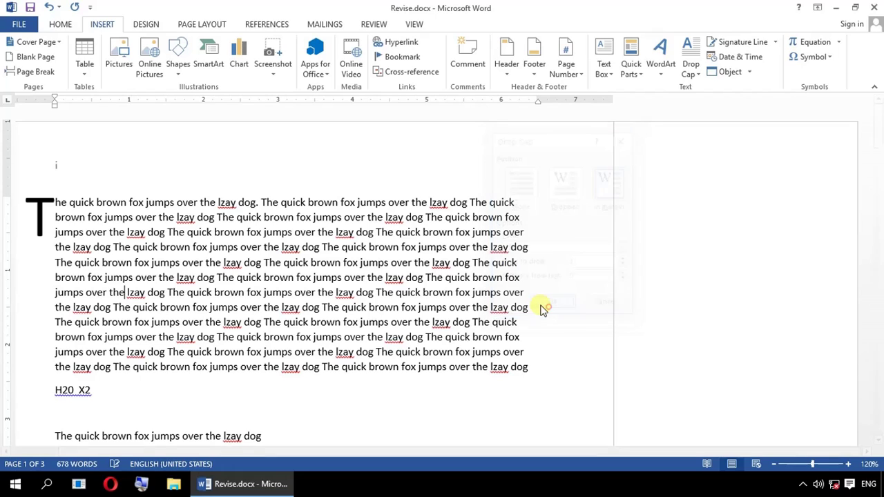
Insert a signature line after the last sentence on page 1, filling in the suggested signer's e-mail address.
scroll(446, 252, "down", 15)
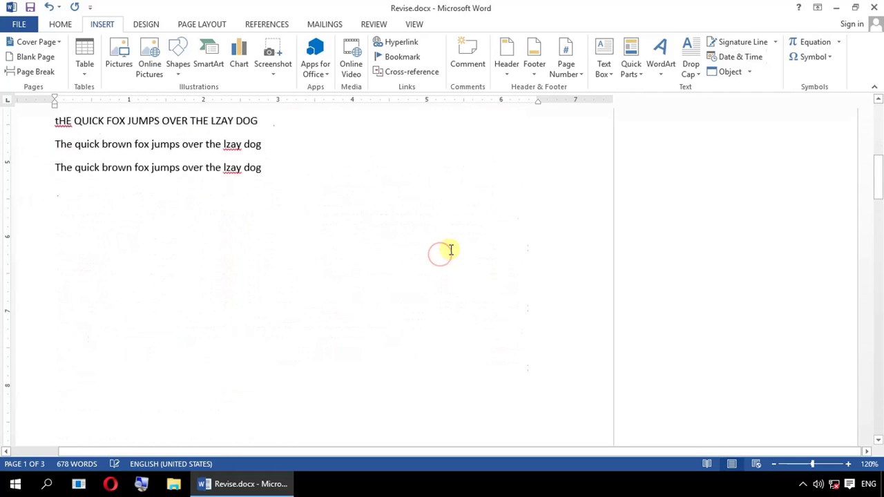
scroll(450, 249, "up", 5)
scroll(450, 250, "up", 2)
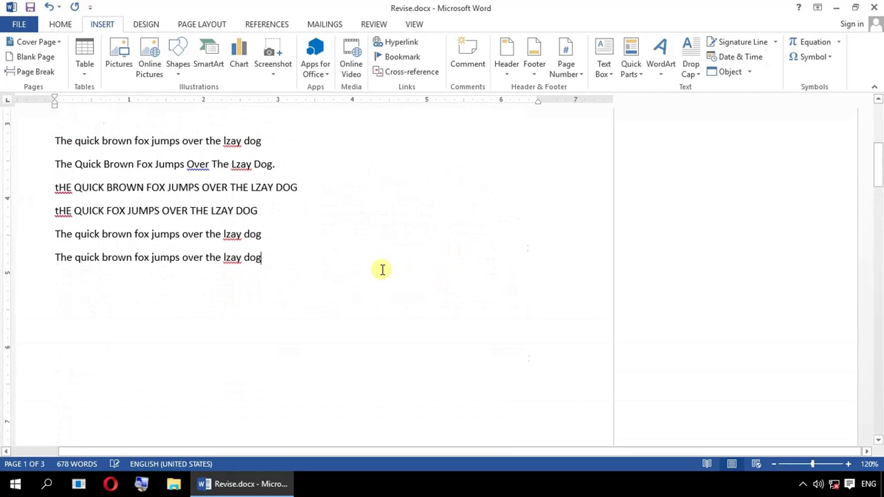
left_click(771, 42)
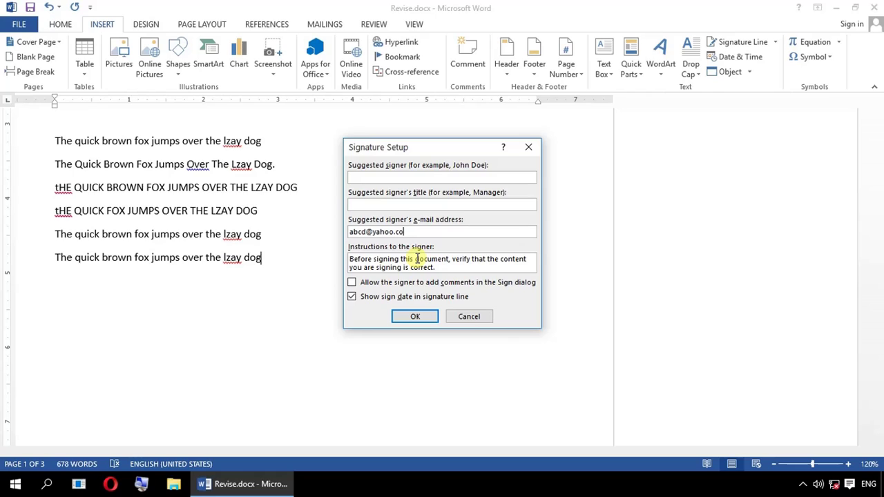
left_click(415, 317)
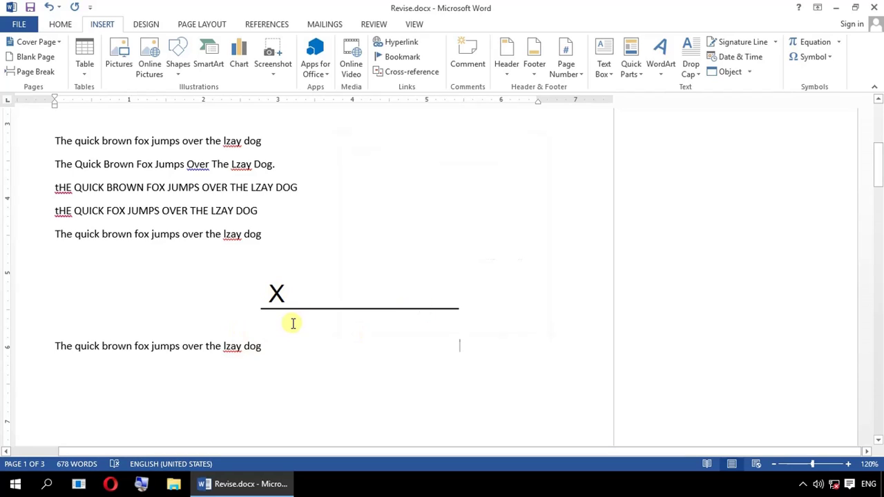
left_click(329, 343)
scroll(523, 304, "down", 2)
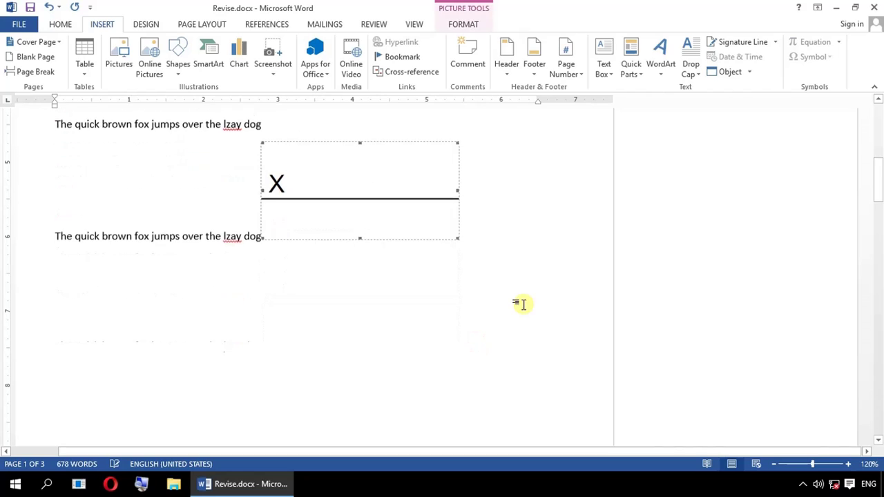
left_click(393, 304)
Set both the suggested signer and the signer's title of the signature line to Designation1, and deselect it.
left_click(276, 185)
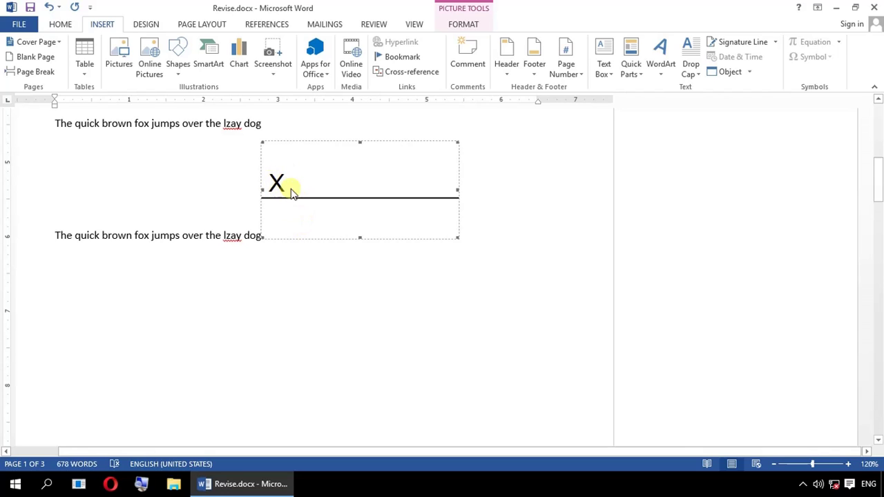
left_click(750, 42)
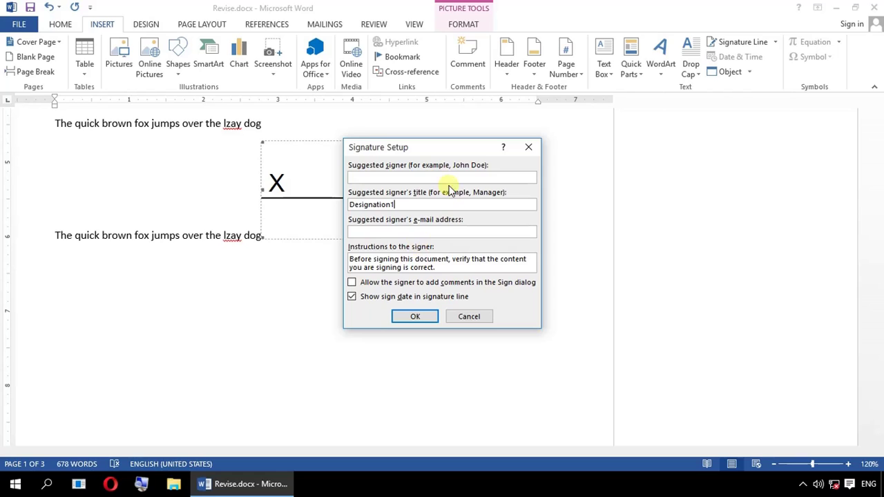
double_click(404, 203)
key("ctrl+c")
left_click(386, 177)
key("ctrl+v")
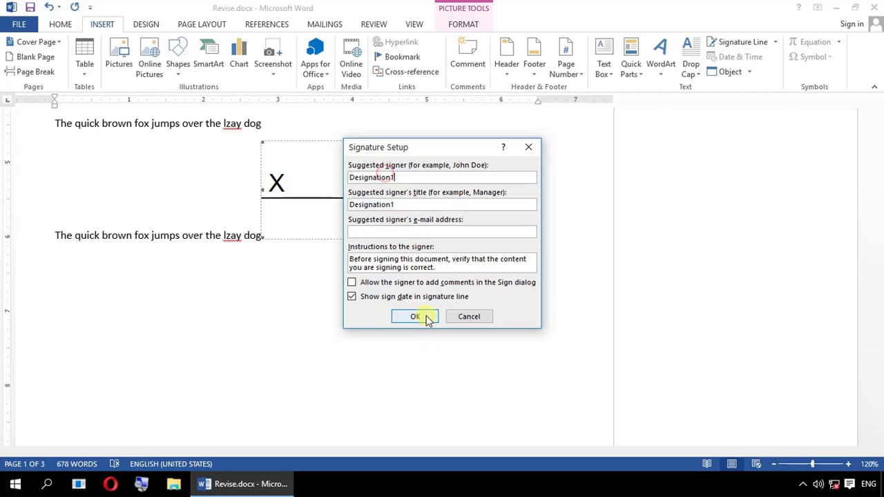
left_click(418, 316)
left_click(296, 210)
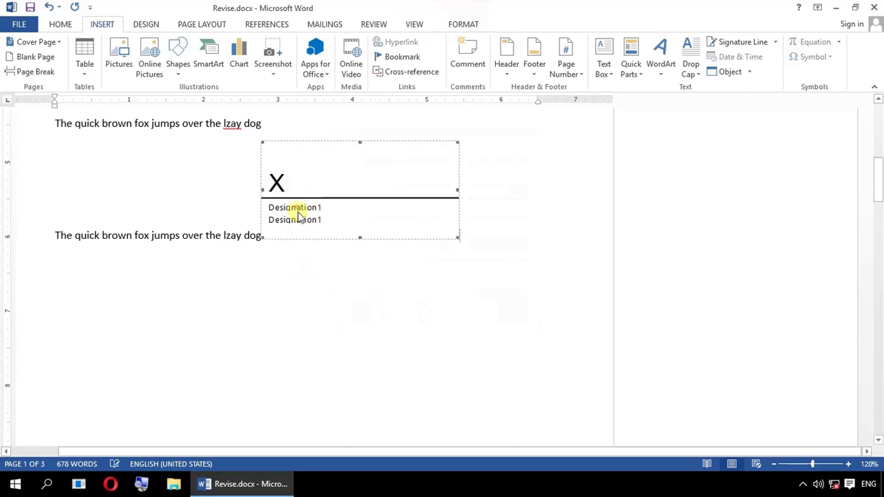
left_click(313, 284)
left_click(291, 182)
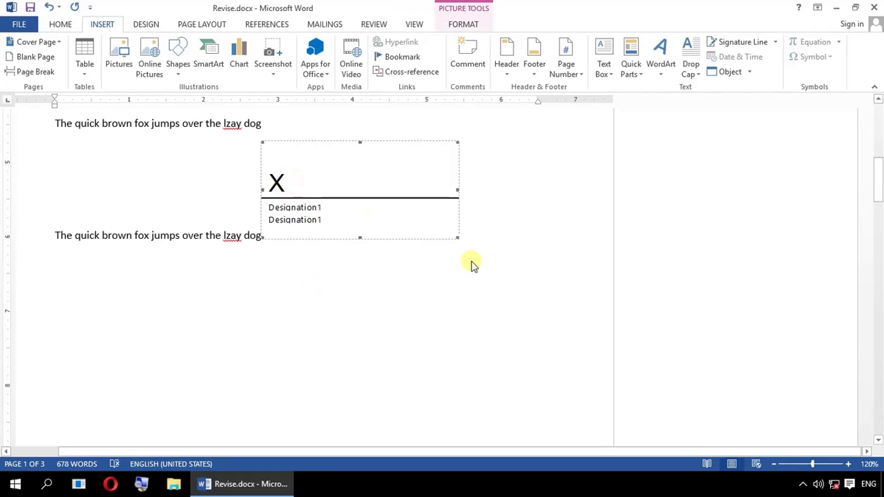
left_click(386, 298)
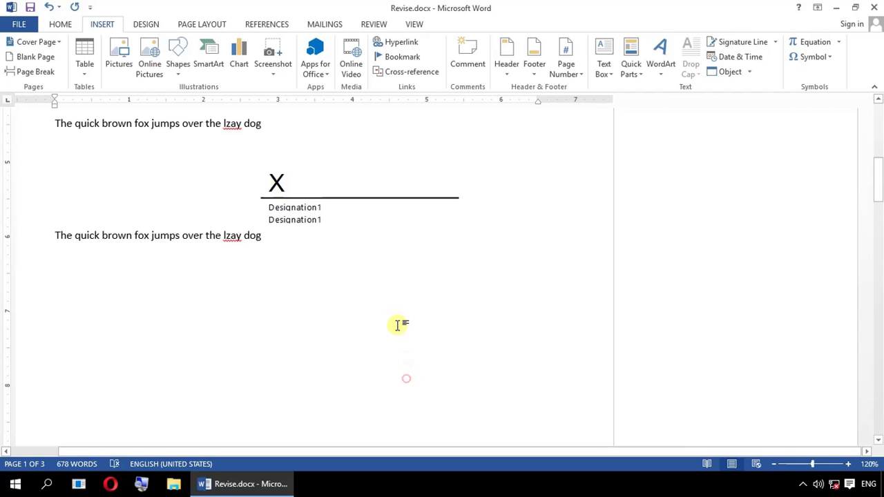
Insert the built-in Area of Circle equation at the end of the large-font sentence on page 2.
scroll(396, 323, "down", 4)
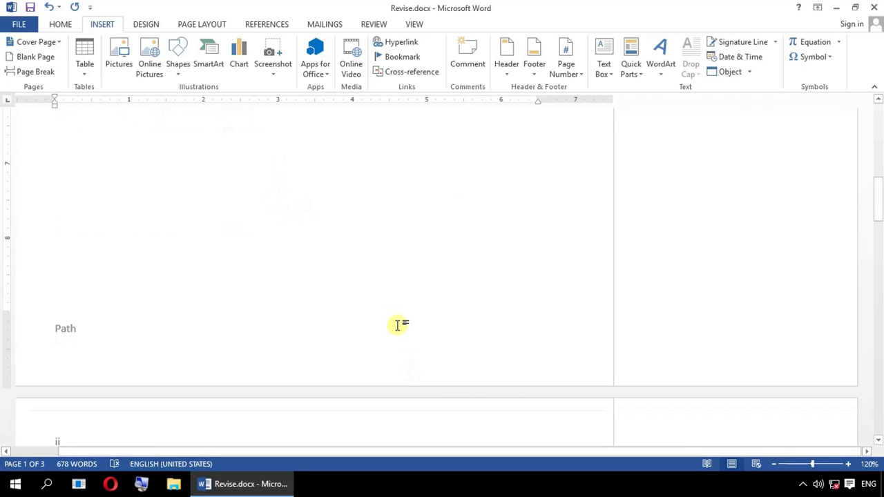
scroll(398, 325, "down", 12)
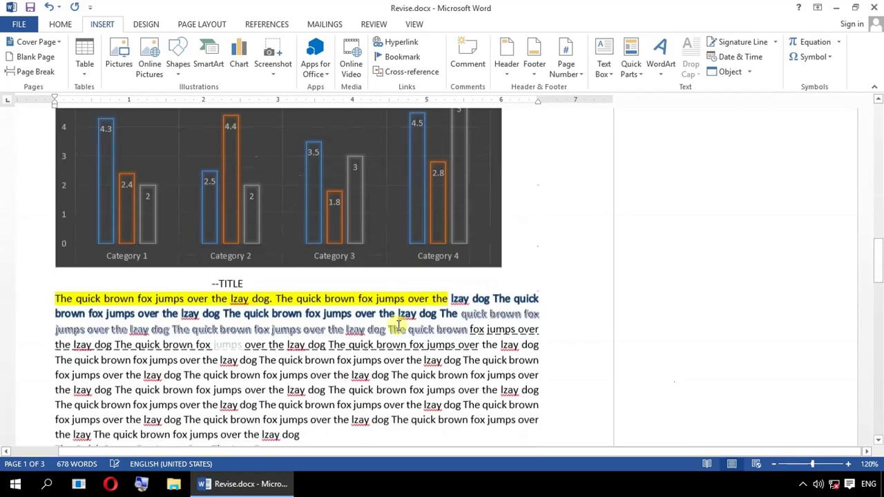
scroll(398, 324, "down", 15)
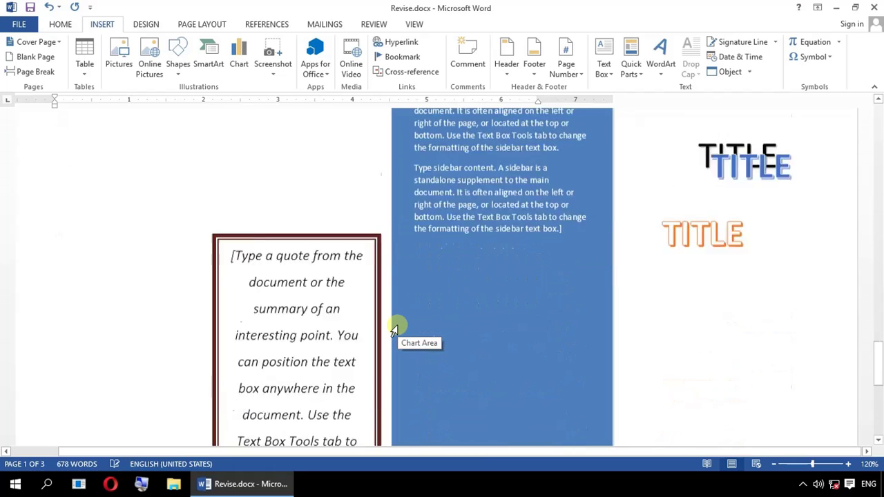
scroll(397, 327, "up", 9)
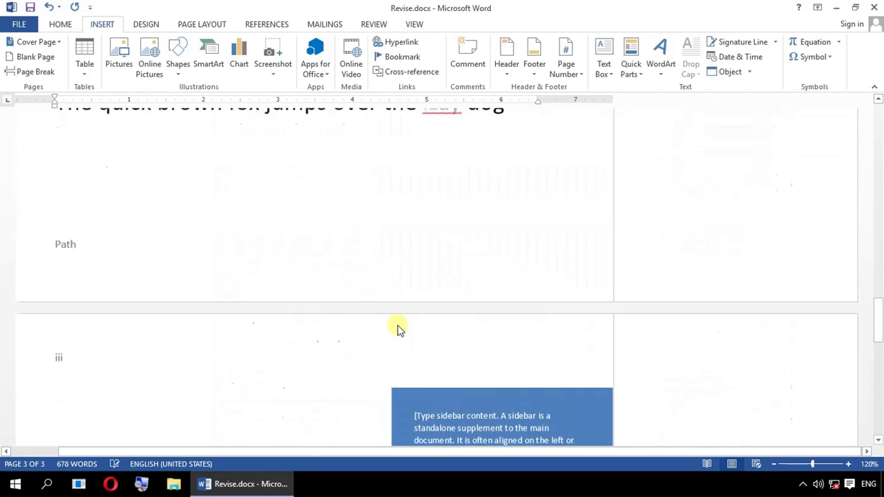
scroll(398, 328, "up", 3)
scroll(207, 242, "down", 1)
left_click(210, 242)
left_click(522, 249)
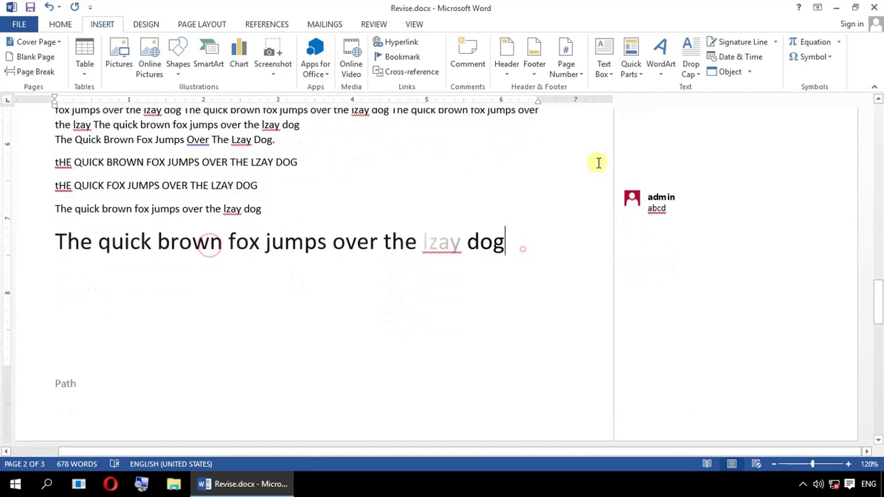
left_click(840, 43)
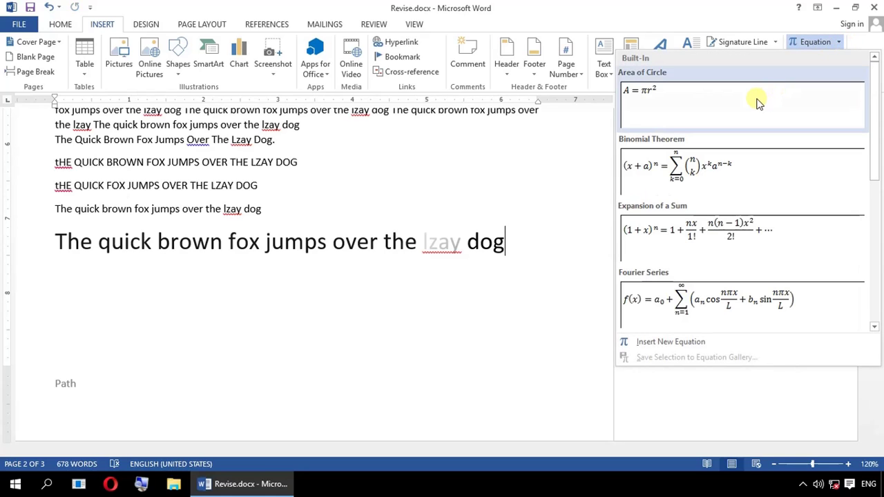
left_click(758, 102)
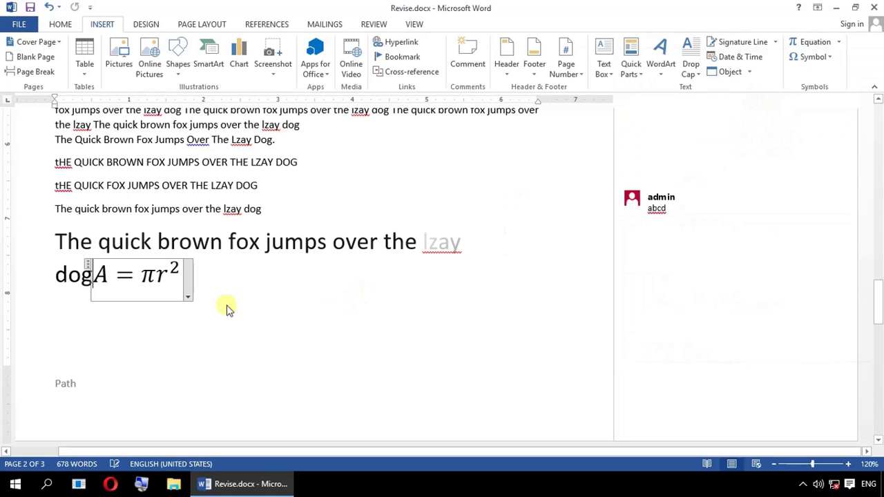
Replace the r in the Area of Circle equation with 2 and deselect the equation.
left_click(188, 278)
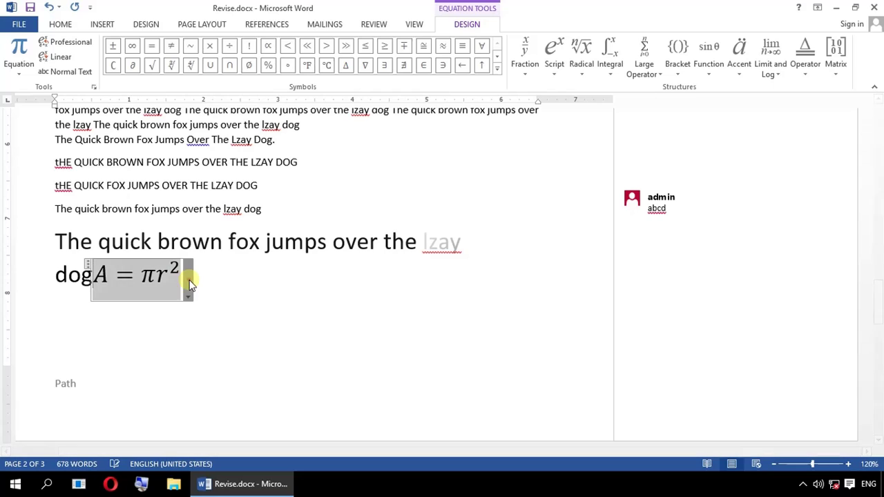
left_click(172, 283)
left_click(171, 283)
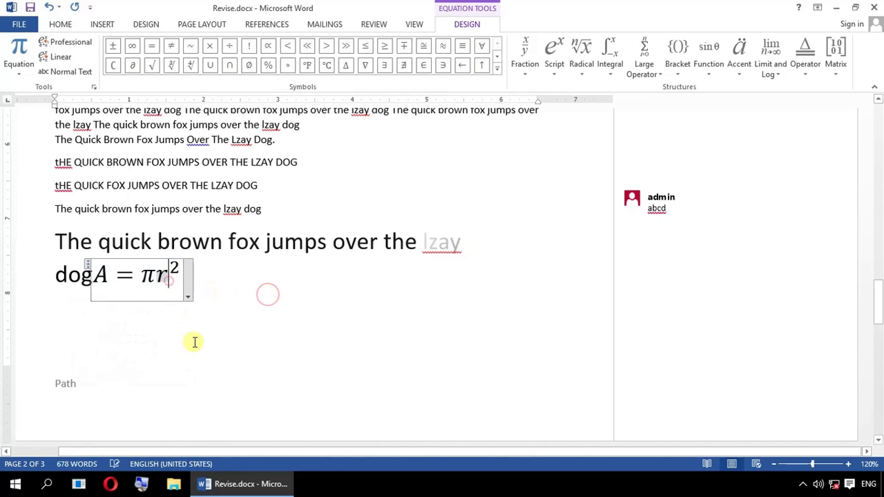
left_click(237, 332)
left_click(159, 280)
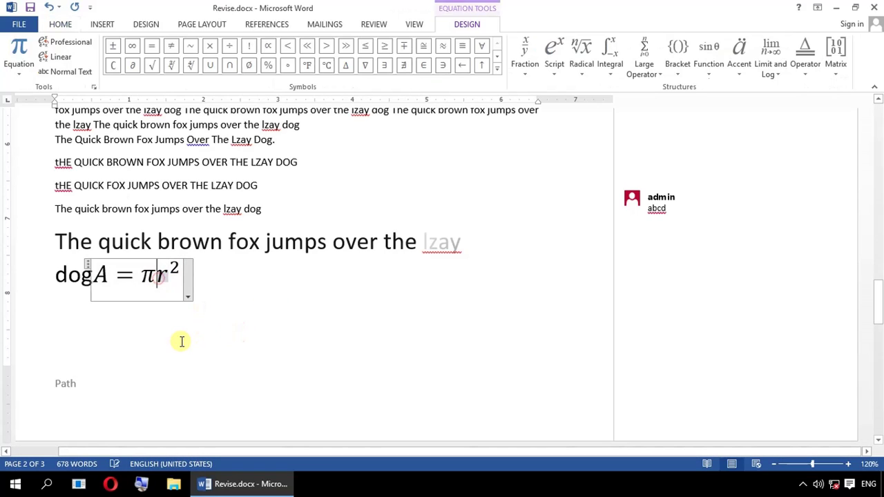
type("2")
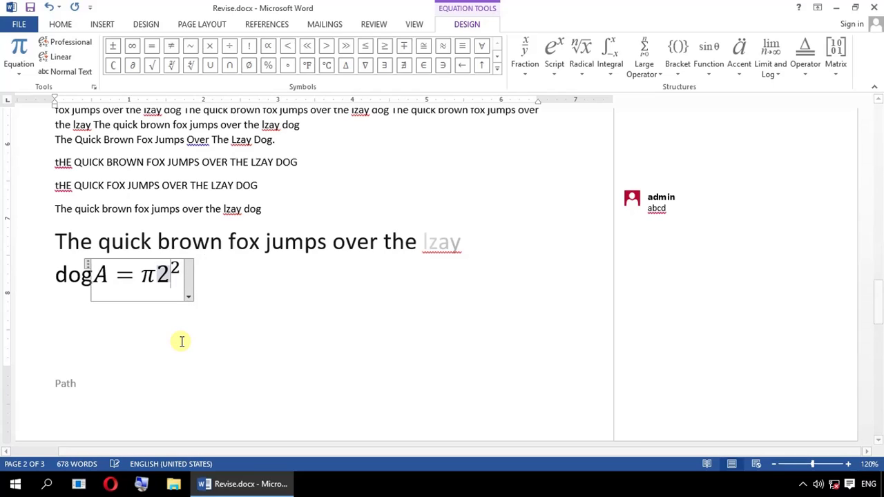
left_click(248, 309)
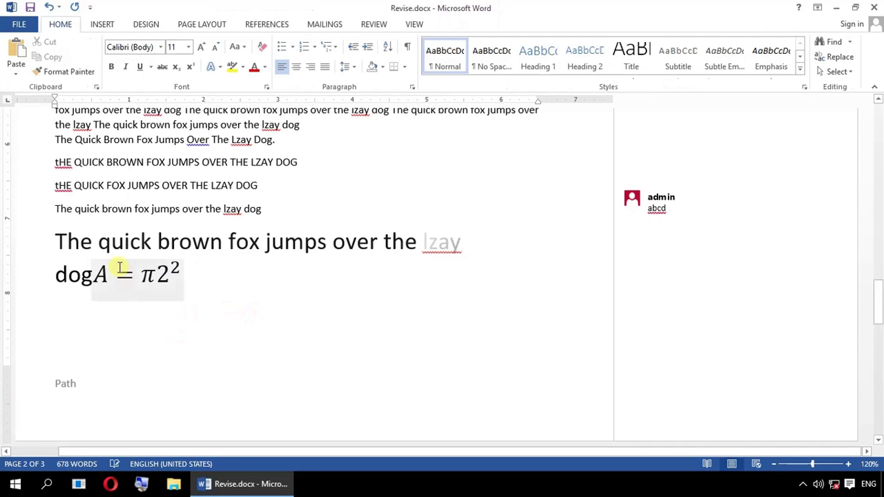
Add an empty 2x2 matrix after the A in the circle-area equation and leave the equation.
left_click(107, 269)
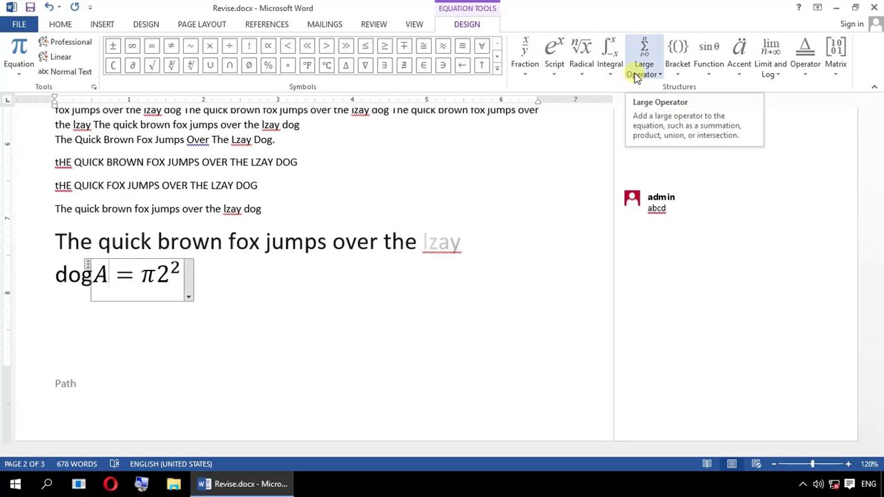
left_click(843, 62)
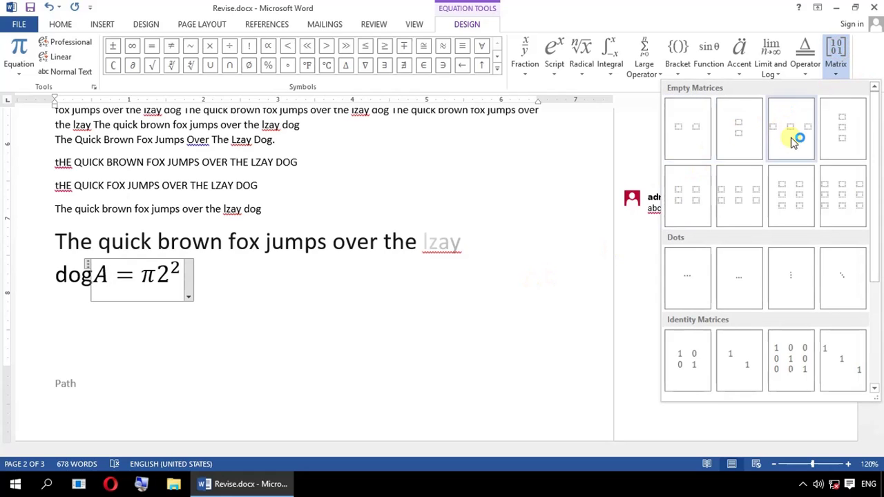
left_click(687, 196)
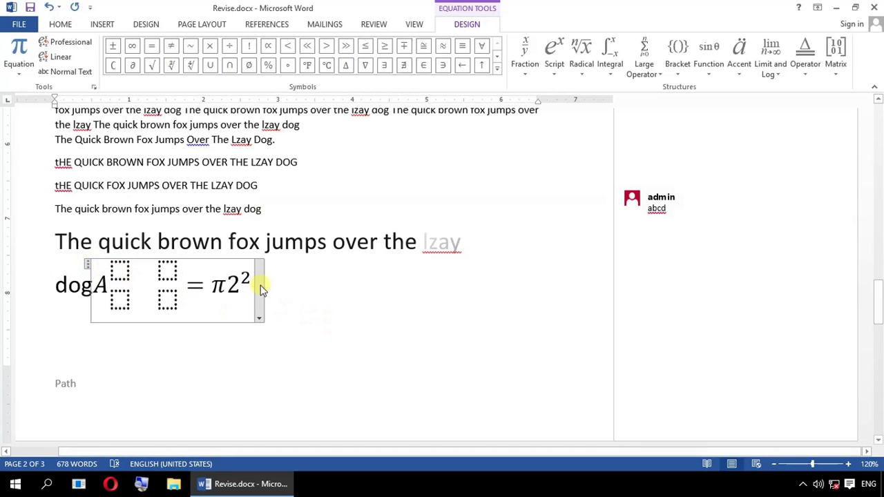
left_click(445, 329)
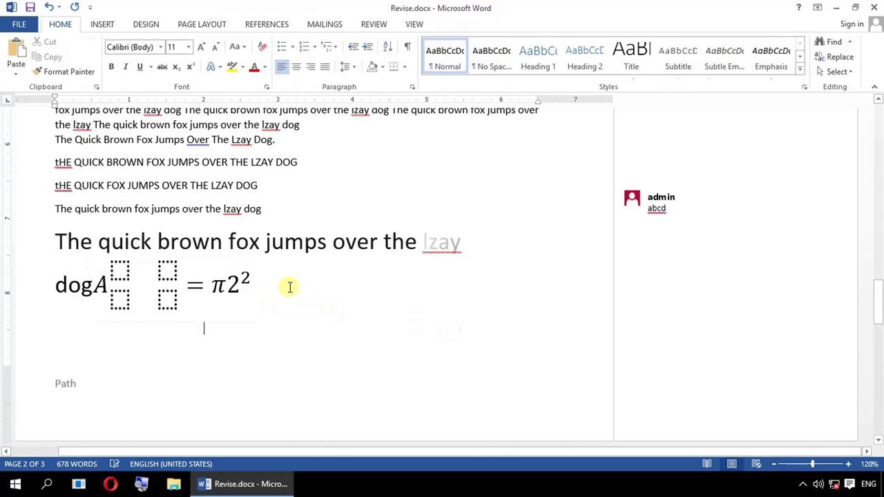
Insert a new blank equation below the circle-area equation and place an empty 2x2 matrix in it.
scroll(290, 287, "down", 3)
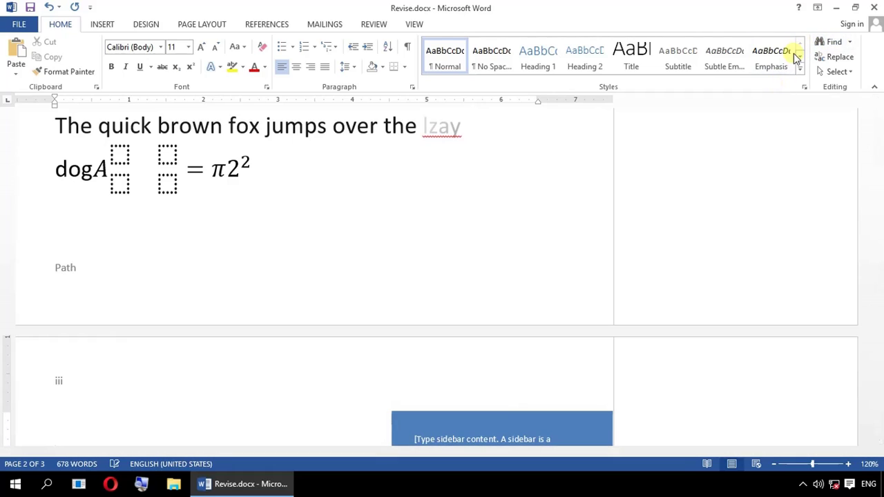
left_click(111, 24)
left_click(830, 42)
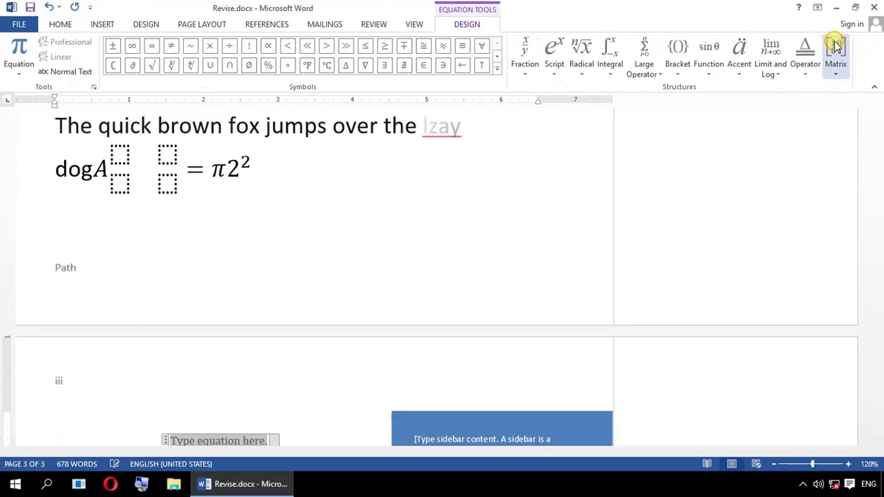
left_click(837, 55)
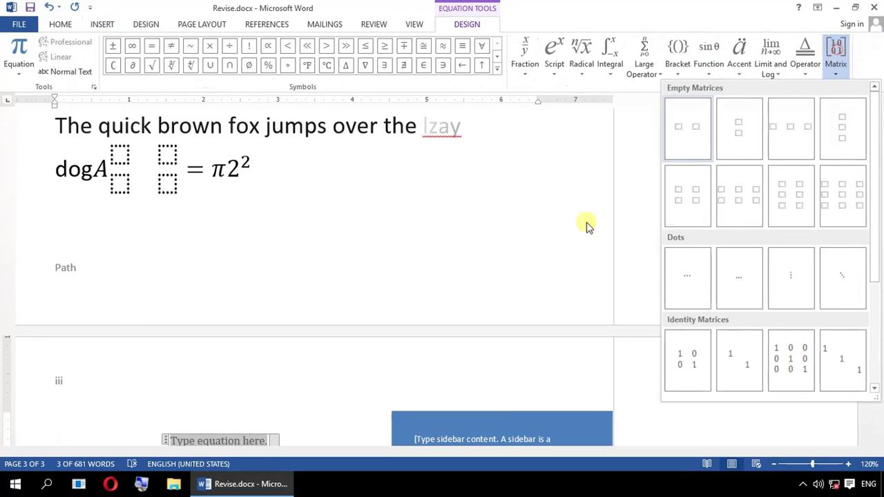
left_click(696, 197)
Fill all four cells of the matrix in the page 2 circle-area equation with 1 and leave the equation.
left_click(166, 175)
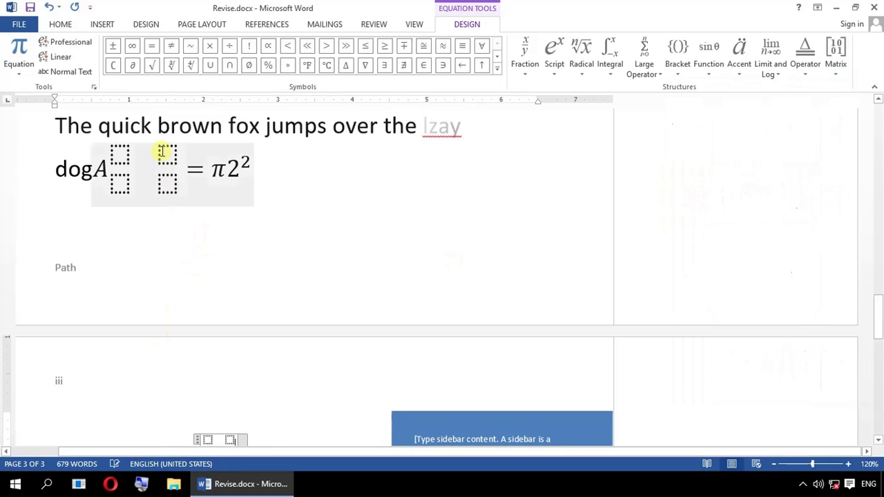
left_click(162, 153)
left_click(119, 153)
left_click(119, 184)
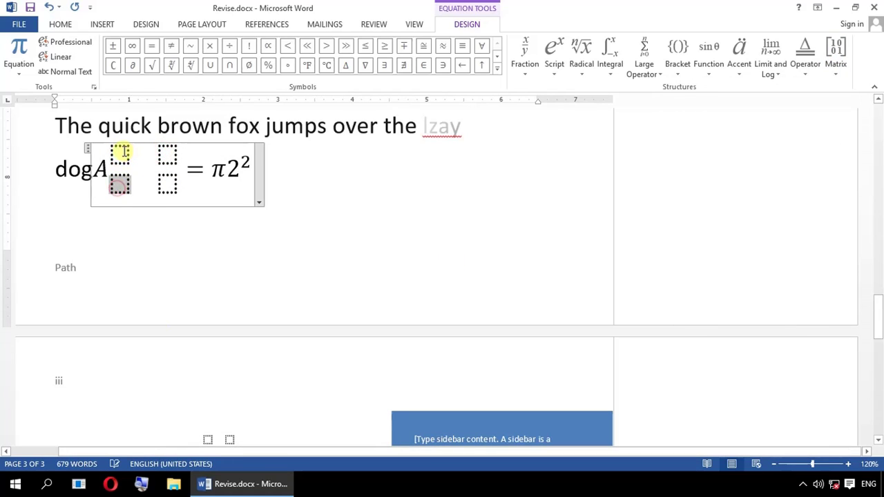
left_click(121, 152)
type("1")
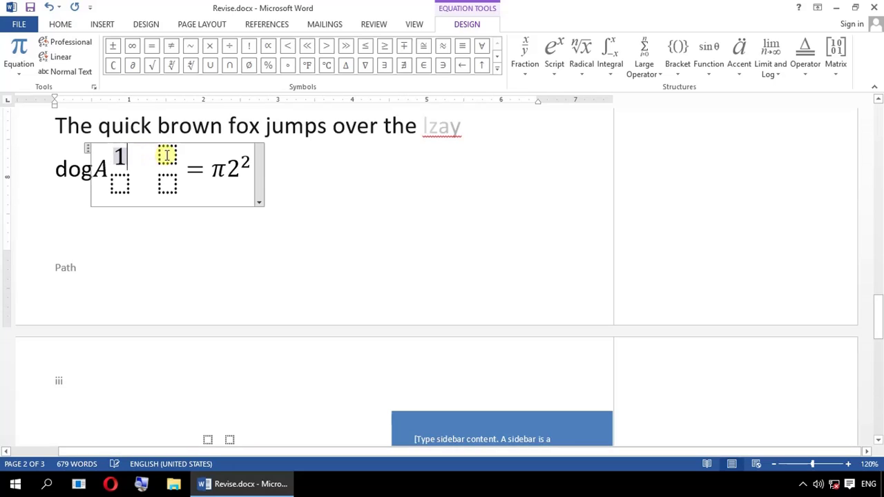
left_click(166, 152)
type("1")
left_click(167, 183)
type("1")
left_click(121, 185)
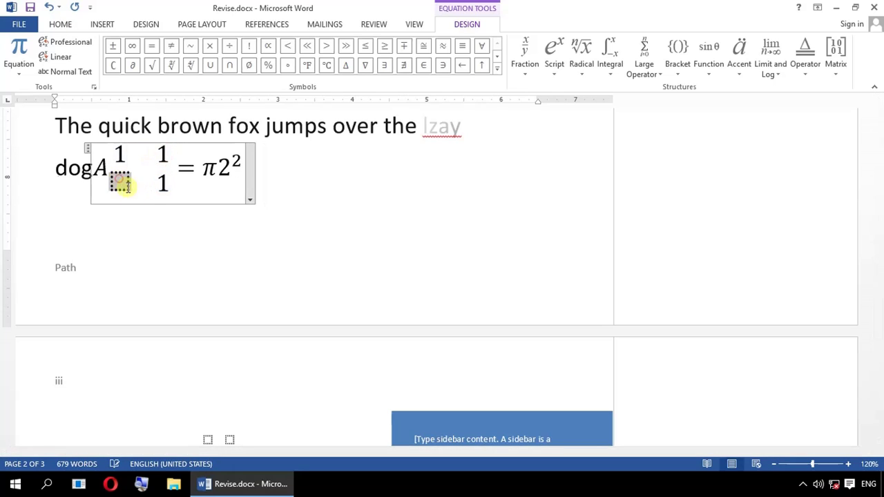
type("1")
left_click(174, 223)
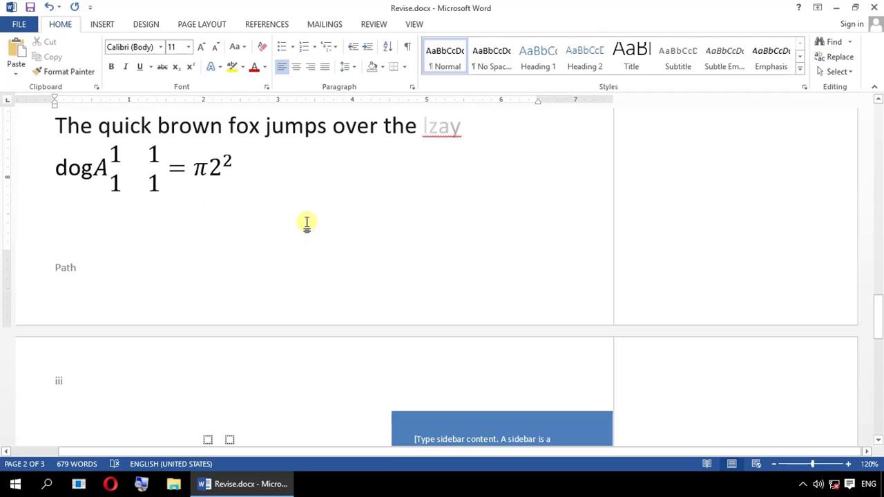
Look through the built-in equation gallery down to the Trig Identity entries and close it without inserting anything.
left_click(103, 24)
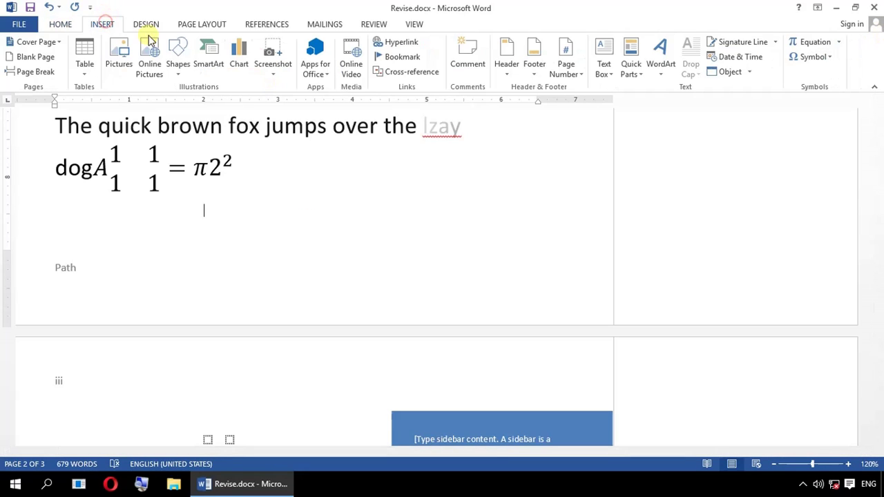
left_click(838, 41)
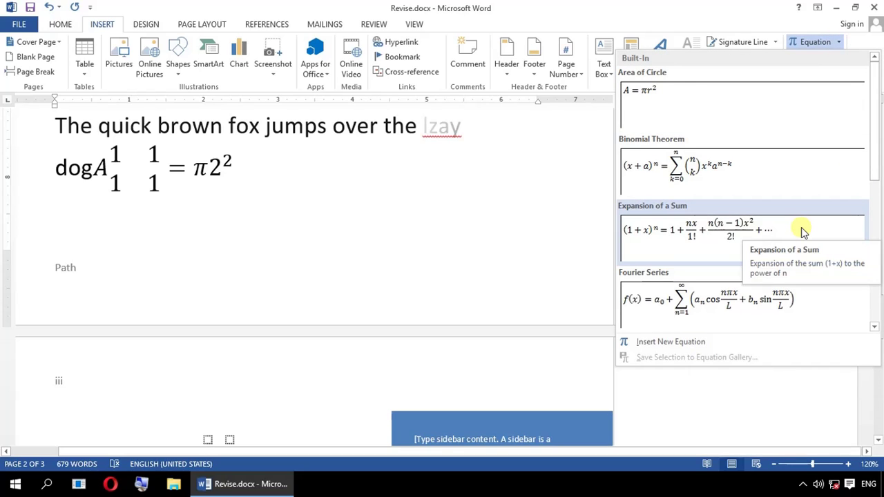
scroll(803, 232, "down", 4)
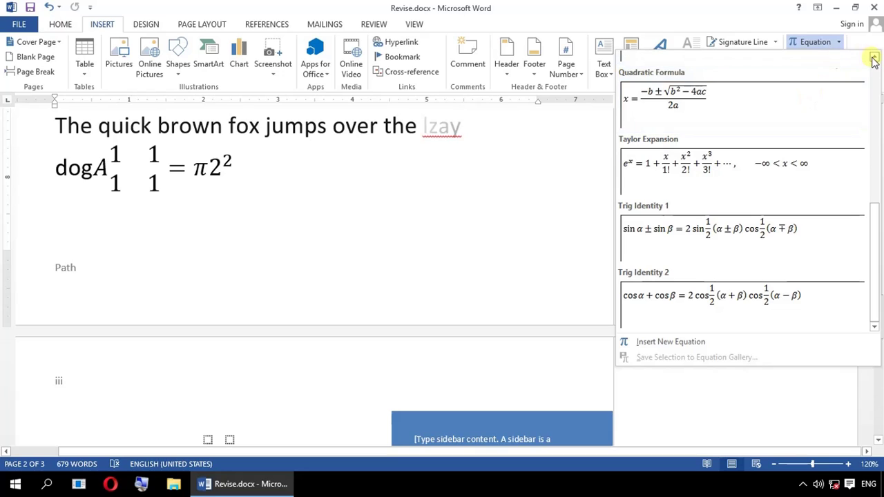
left_click(863, 38)
Insert the Trade Mark Sign from the Symbol dialog after the l of "lzay" in the sixth line of page 1's first paragraph.
scroll(345, 299, "down", 12)
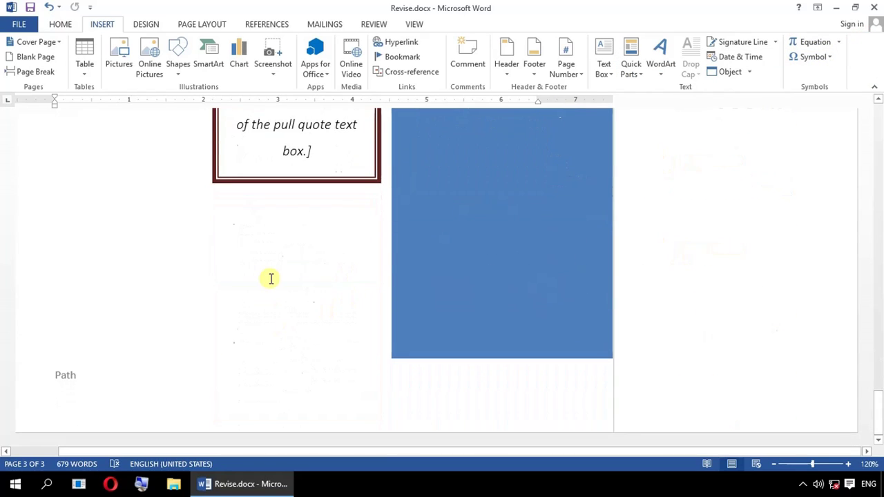
scroll(270, 278, "down", 10)
scroll(306, 285, "up", 10)
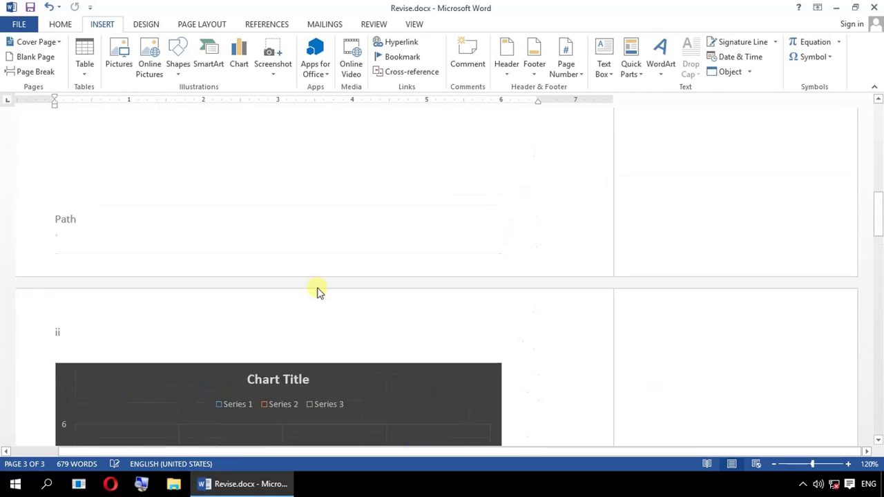
scroll(318, 290, "down", 20)
scroll(322, 288, "up", 5)
scroll(321, 288, "up", 4)
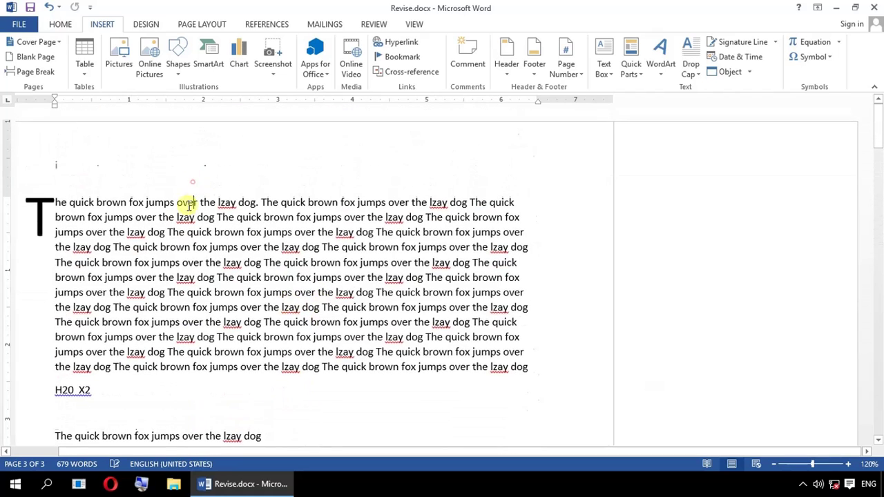
left_click(180, 277)
left_click(812, 56)
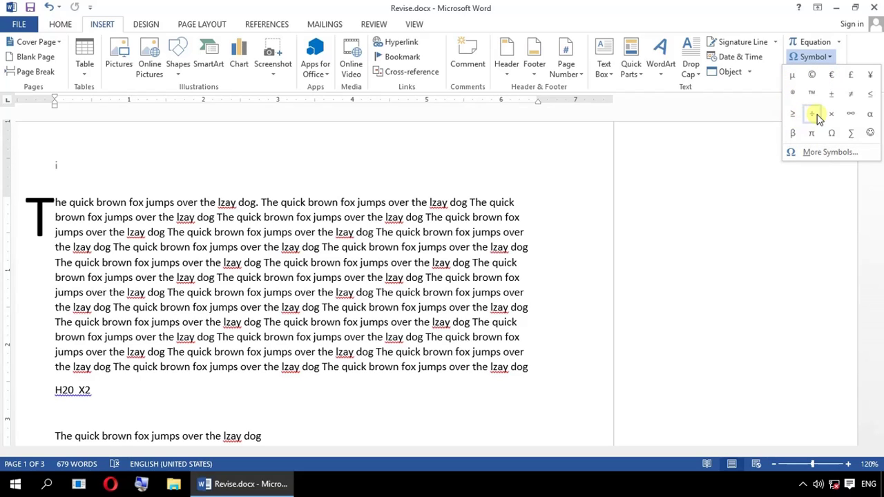
left_click(815, 152)
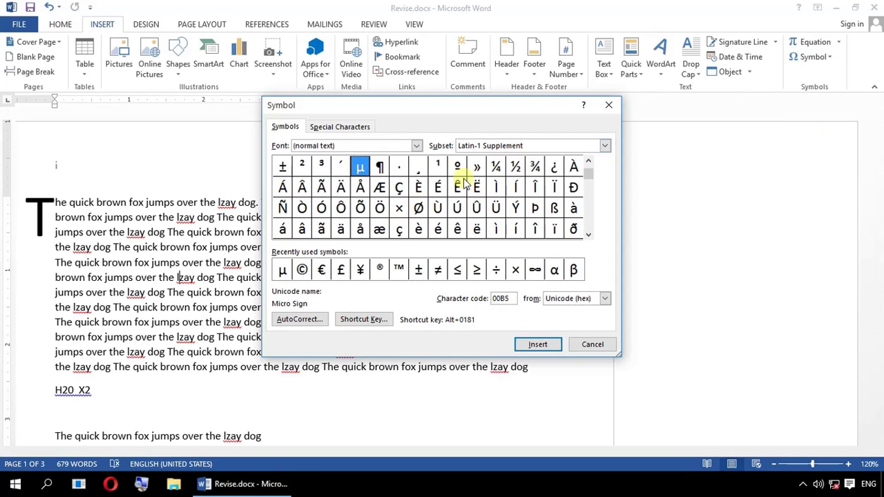
left_click(360, 269)
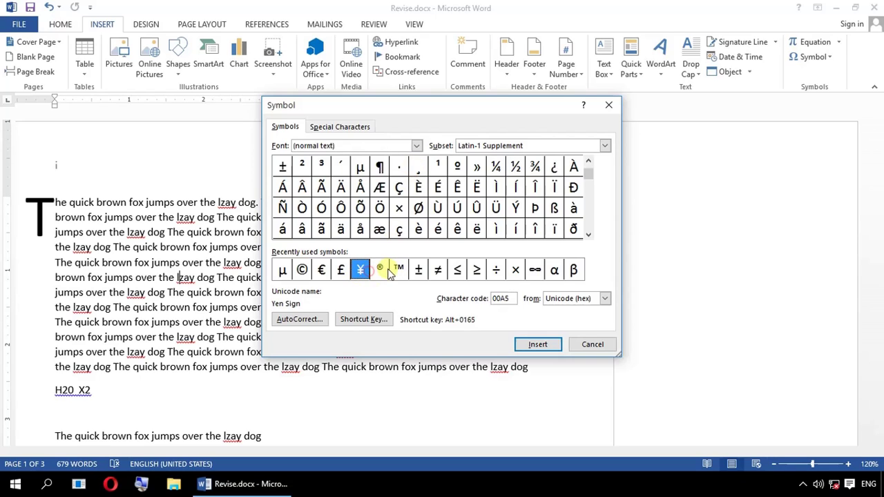
left_click(379, 269)
left_click(399, 269)
left_click(538, 343)
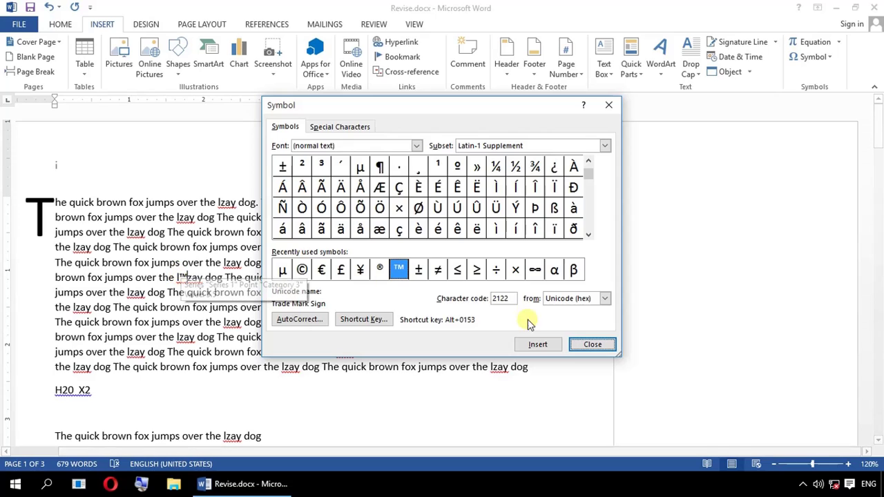
Insert the Copyright Sign directly after the trademark sign in the sixth line of page 1's first paragraph.
left_click(302, 270)
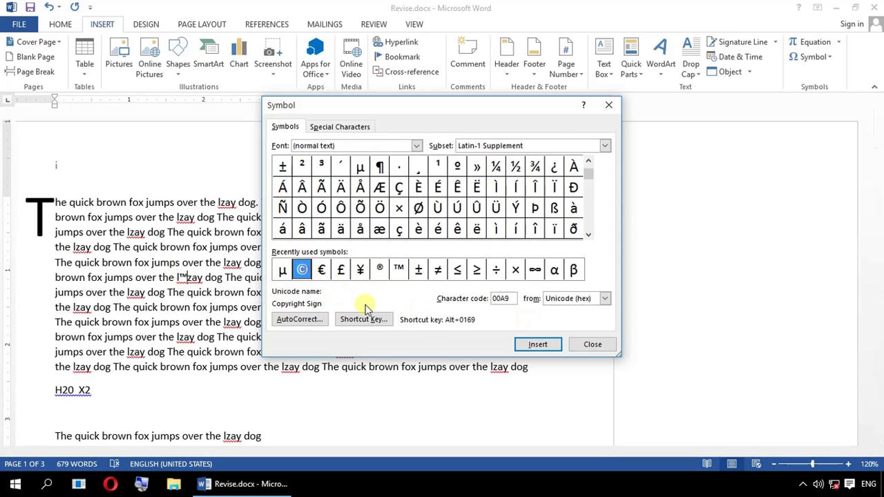
left_click(538, 344)
Select page 1's first paragraph from after the drop cap into its last line and set the font size to 36.
left_click_drag(55, 202, 279, 367)
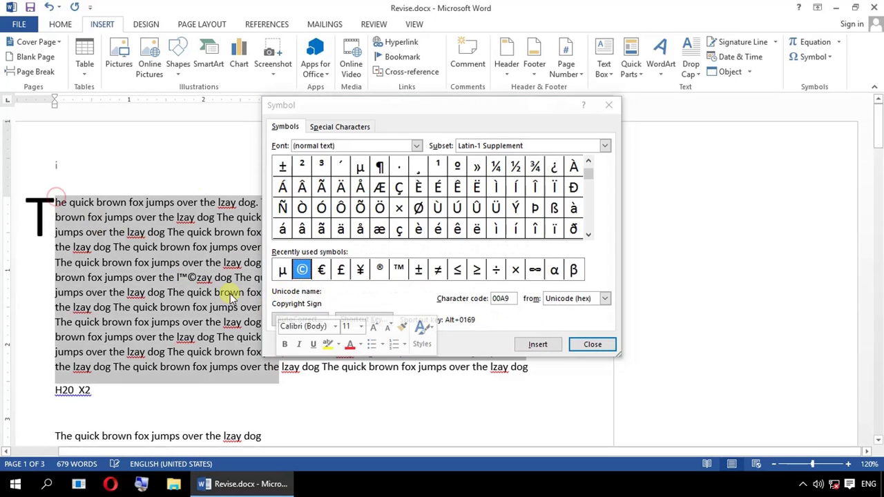
left_click(60, 24)
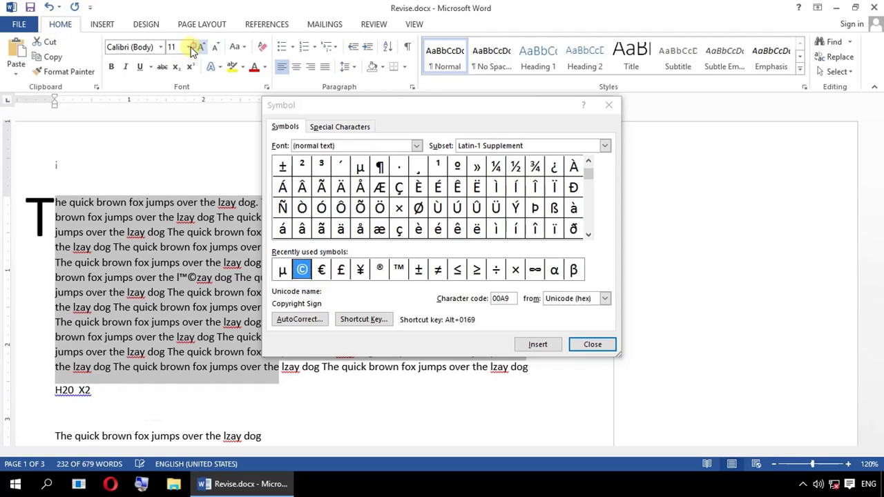
left_click(200, 47)
left_click(188, 47)
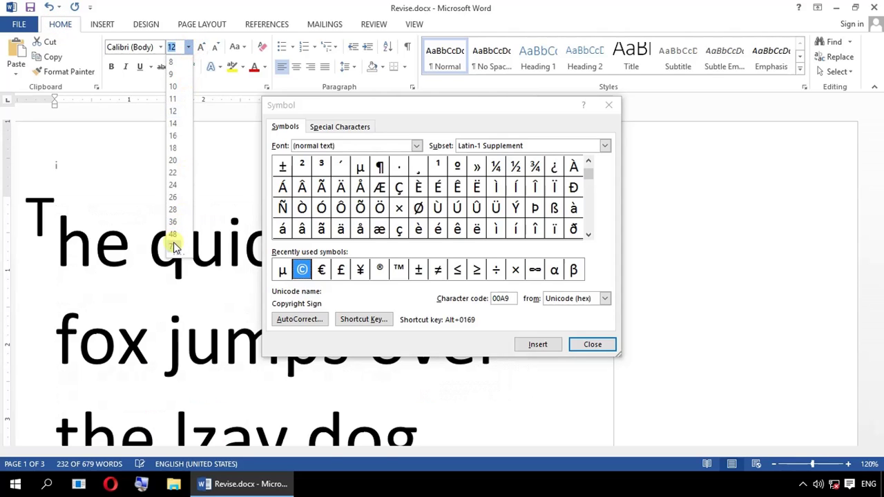
left_click(173, 221)
Insert the Copyright Sign followed by the Trade Mark Sign after "qui" in the first line's word "quick".
left_click(148, 232)
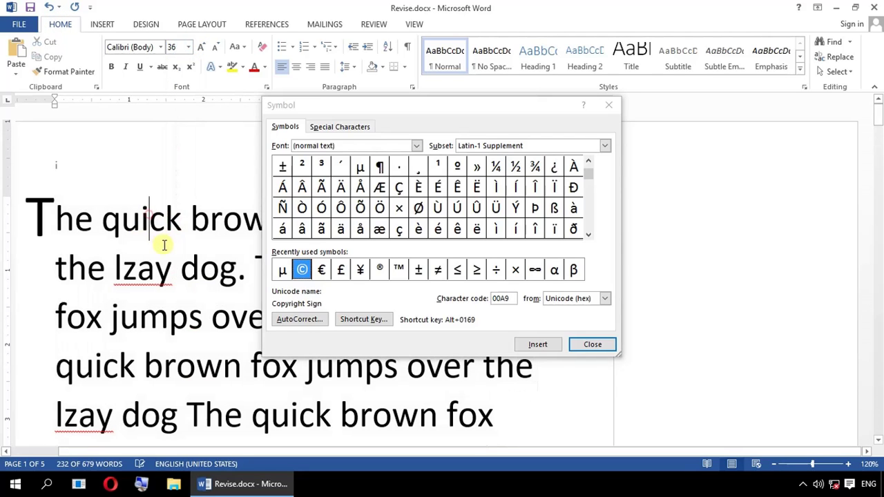
left_click(302, 269)
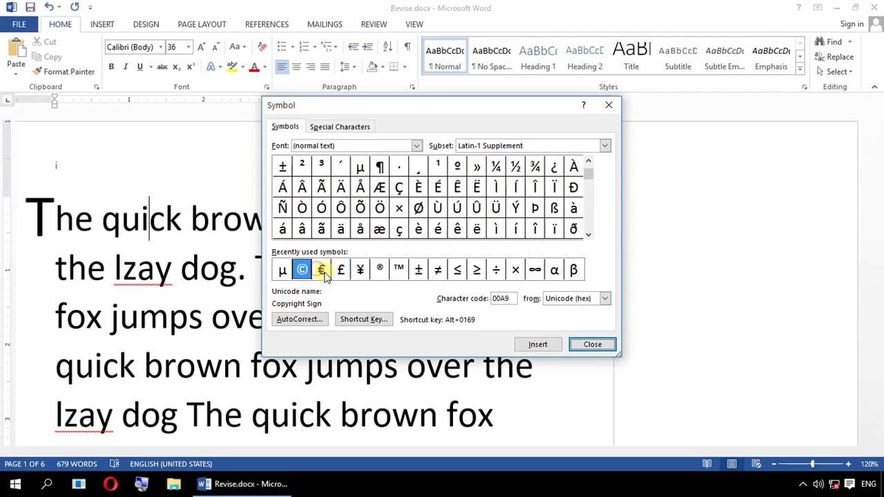
left_click(537, 344)
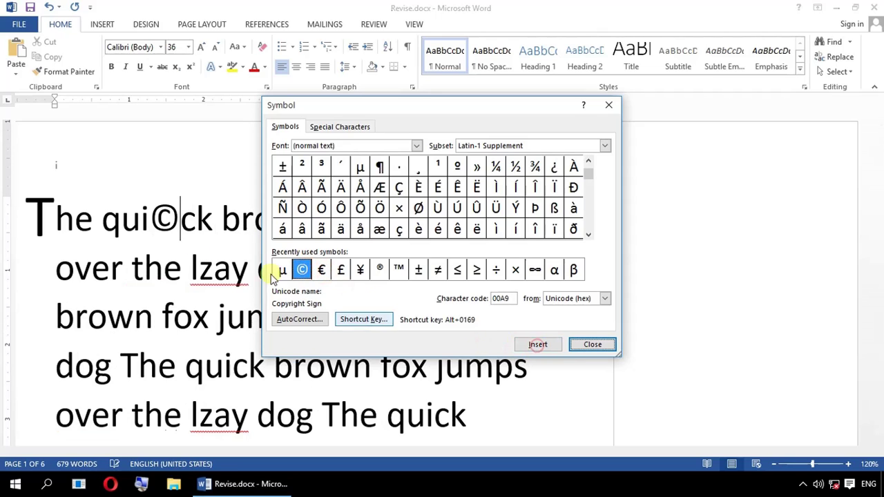
left_click(173, 205)
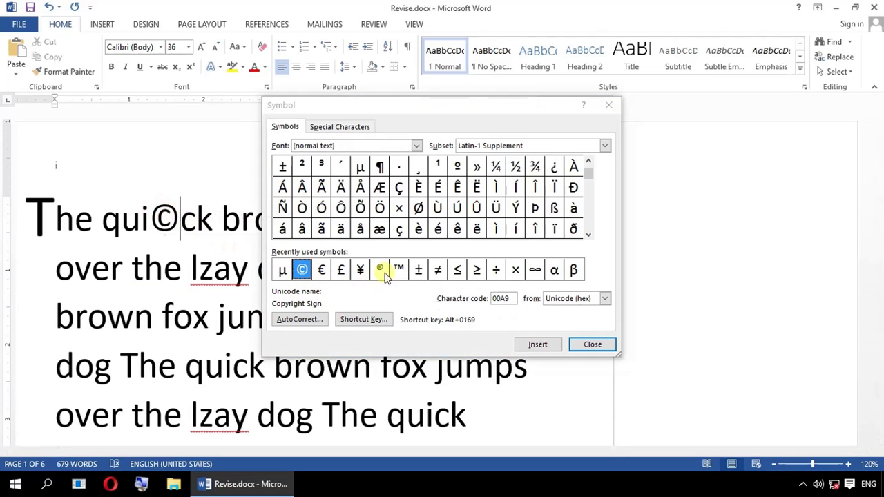
left_click(441, 297)
left_click(398, 270)
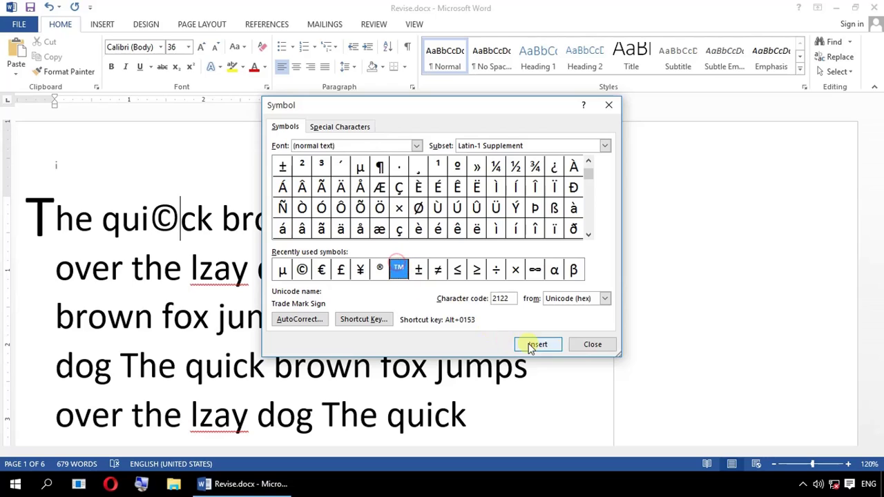
left_click(533, 345)
Insert the Registered Sign and the Greek Small Letter Alpha after the trademark sign in the first line.
left_click(379, 269)
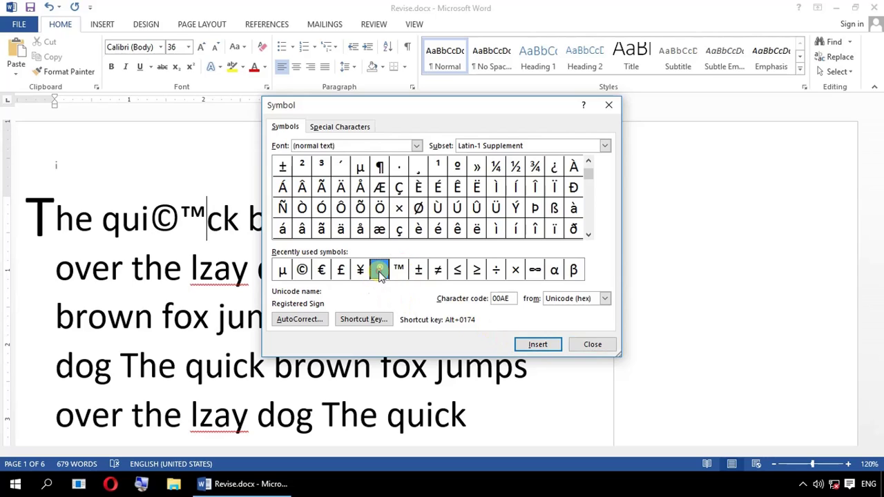
left_click(536, 345)
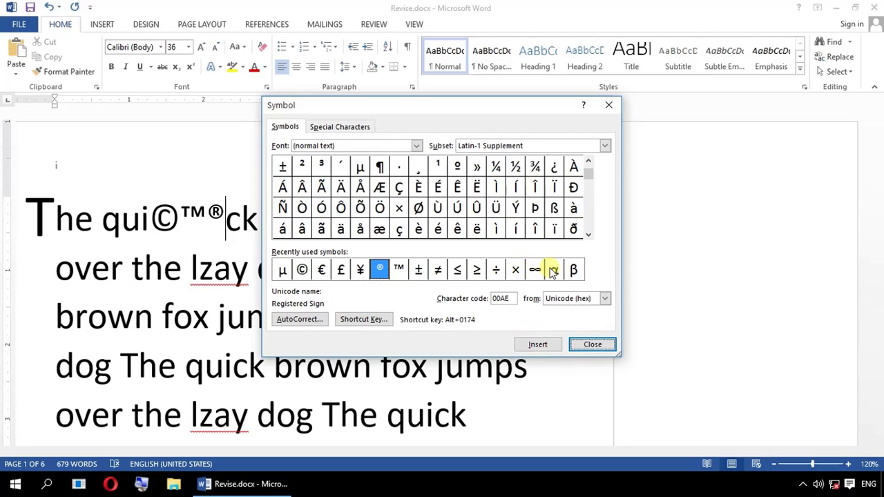
left_click(553, 270)
left_click(535, 342)
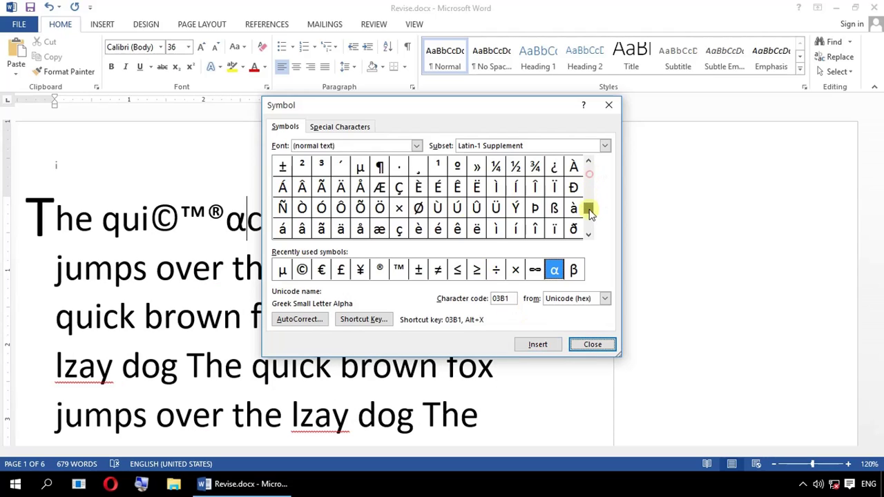
Look through the symbol grid, the special characters with their shortcuts, and the Latin-1 Supplement and Spacing Modifier Letters subsets.
left_click_drag(589, 213, 595, 196)
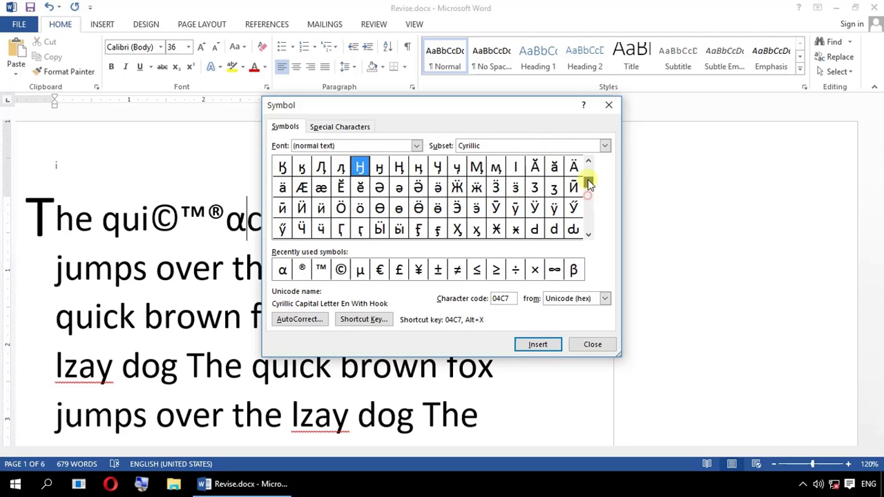
left_click_drag(586, 181, 588, 166)
left_click(360, 131)
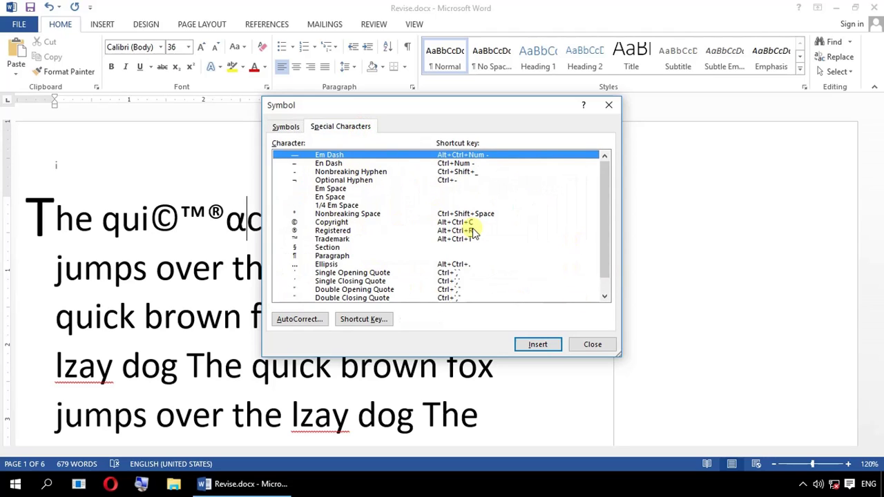
left_click(275, 129)
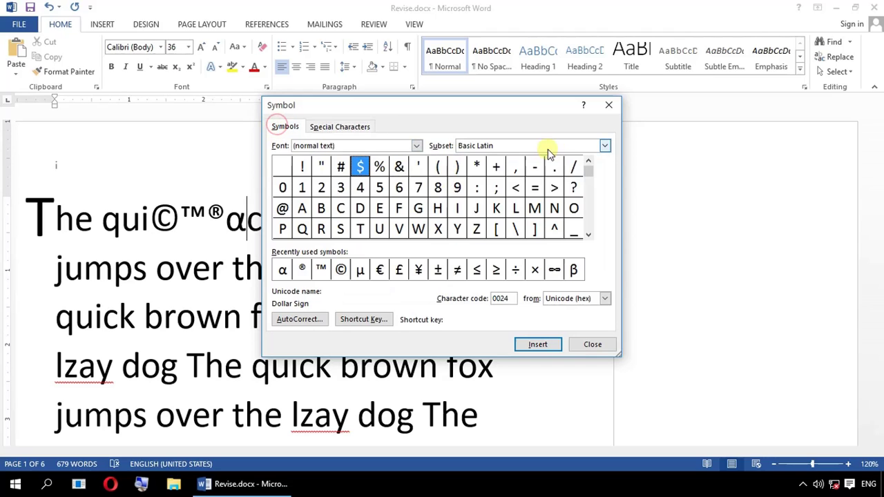
left_click(605, 146)
left_click(546, 166)
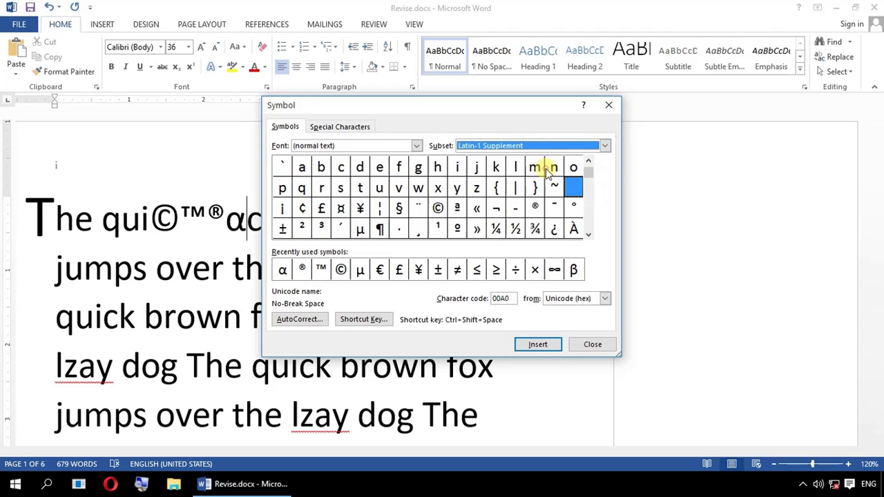
left_click(606, 146)
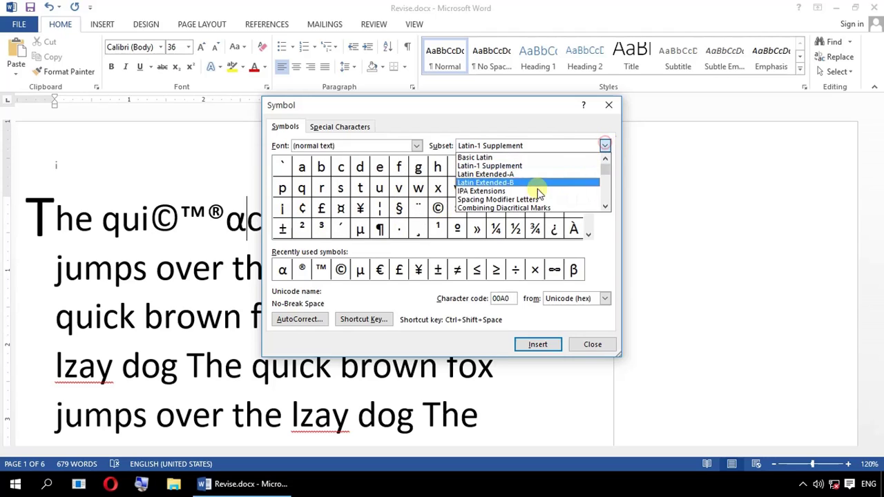
left_click(521, 201)
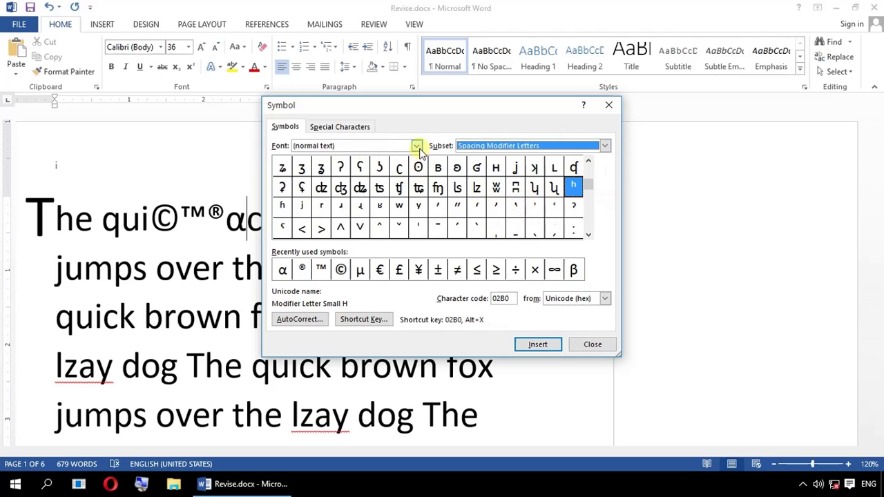
Switch the symbol font to Agency FB and select the Latin Small Ligature Fi near the end of its characters.
left_click(417, 146)
left_click(356, 183)
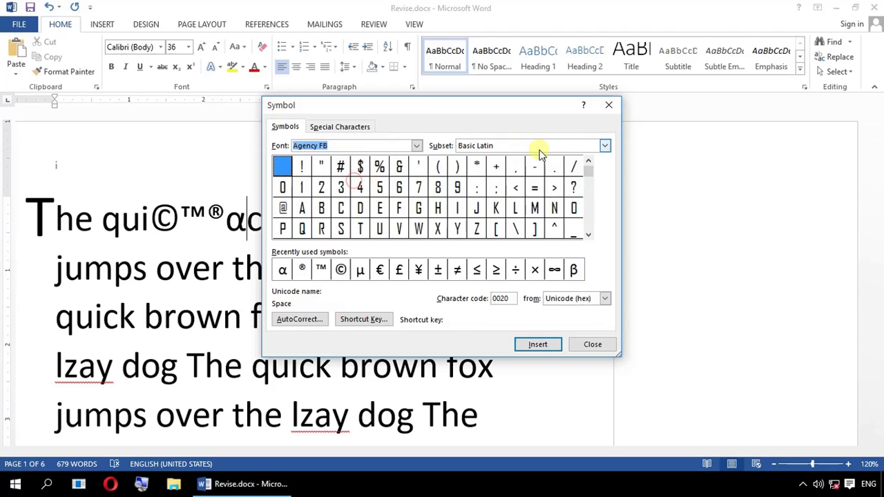
scroll(583, 222, "down", 5)
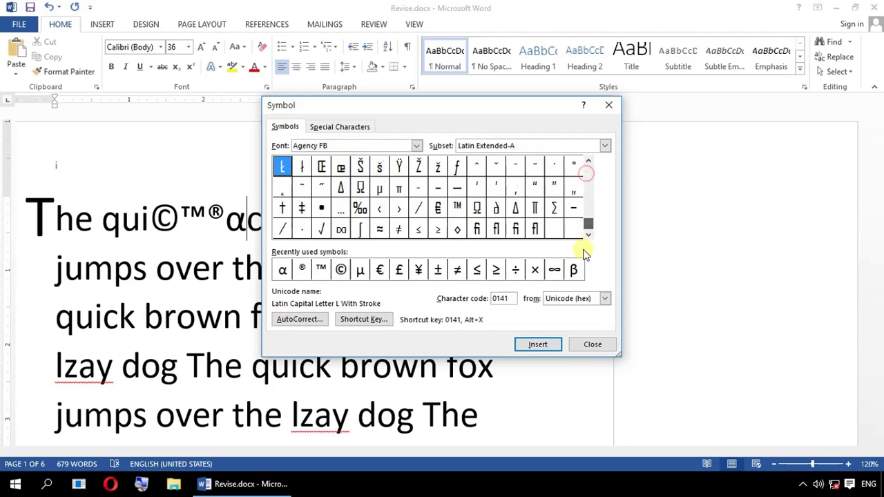
left_click(496, 208)
left_click(515, 229)
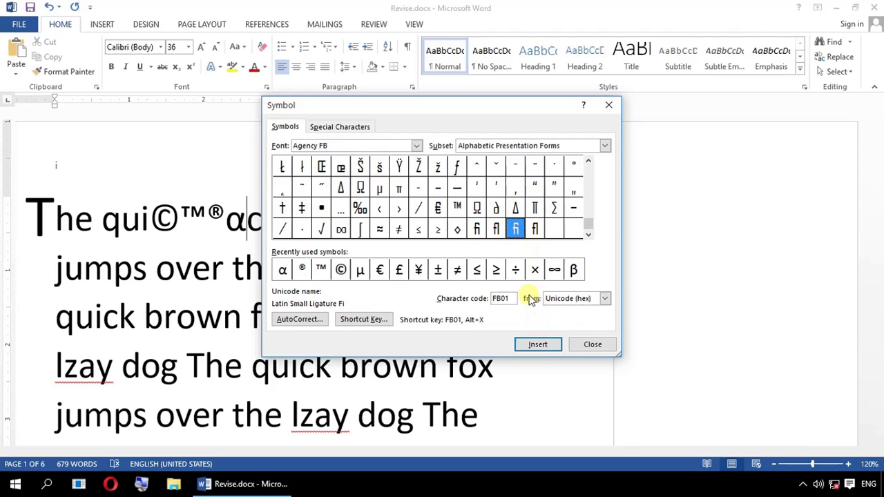